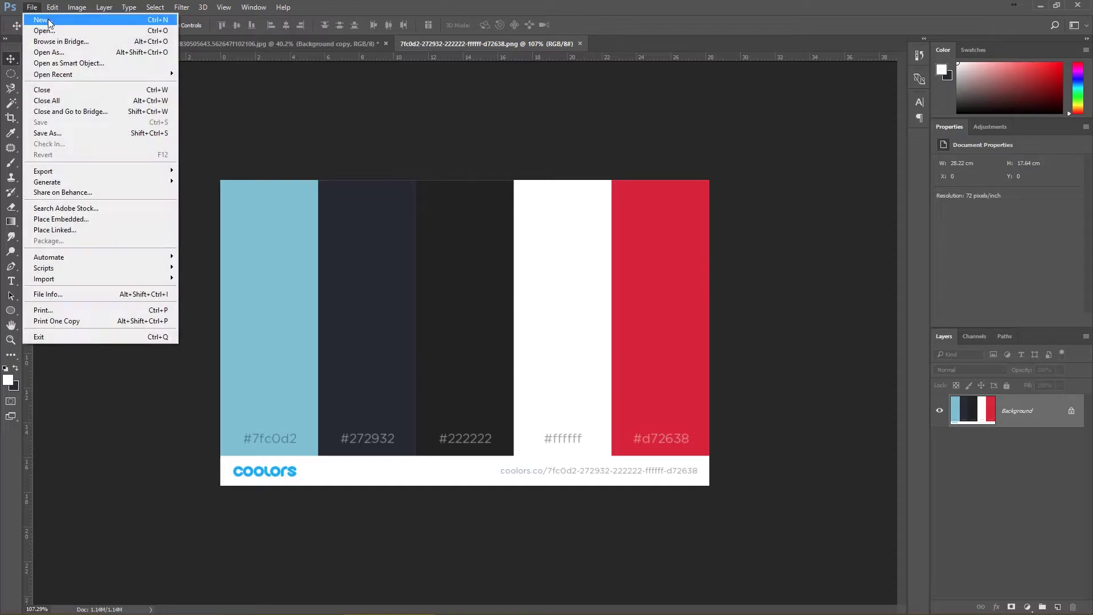
- Create a new blank 1500 × 1500 px document
key(Return)
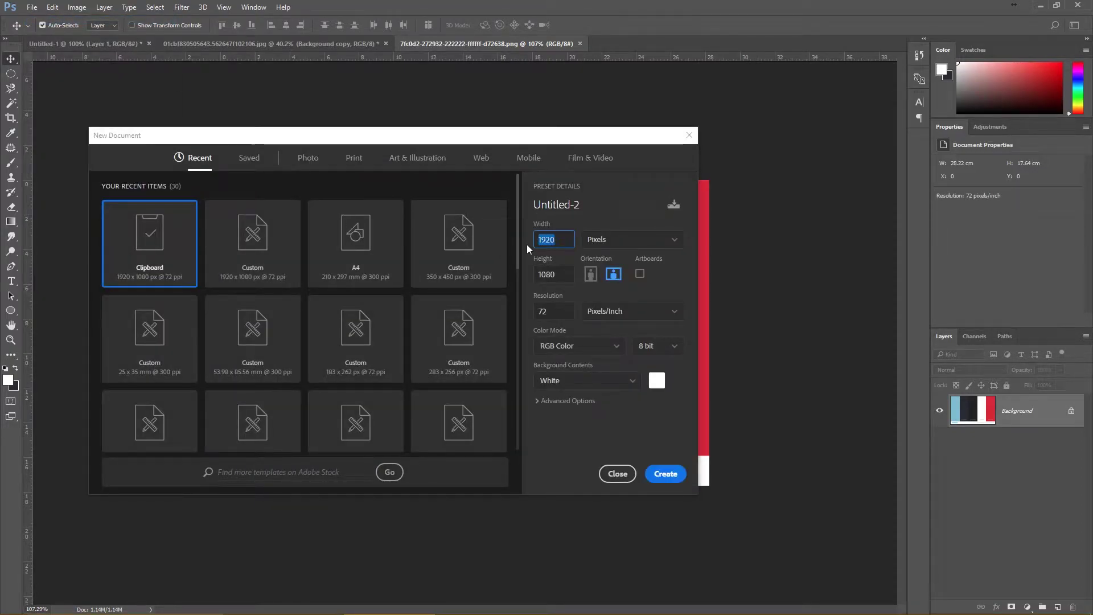
text(1500)
key(Tab)
text(1500)
click(666, 474)
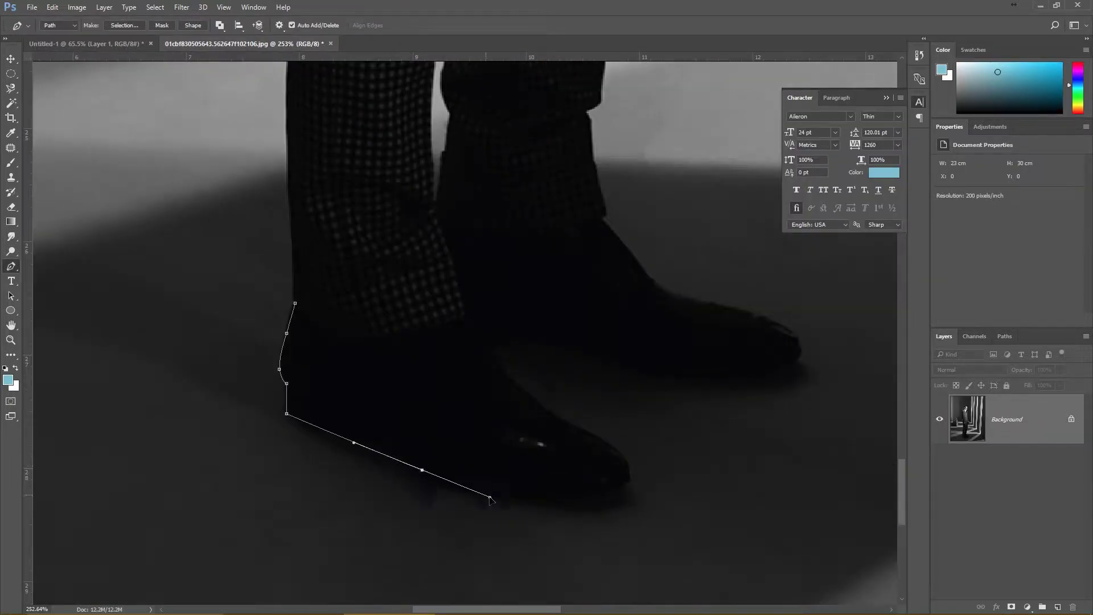
- Start the Pen path around the man at the shoe soles and along the hand
click(586, 495)
drag(631, 481, 636, 485)
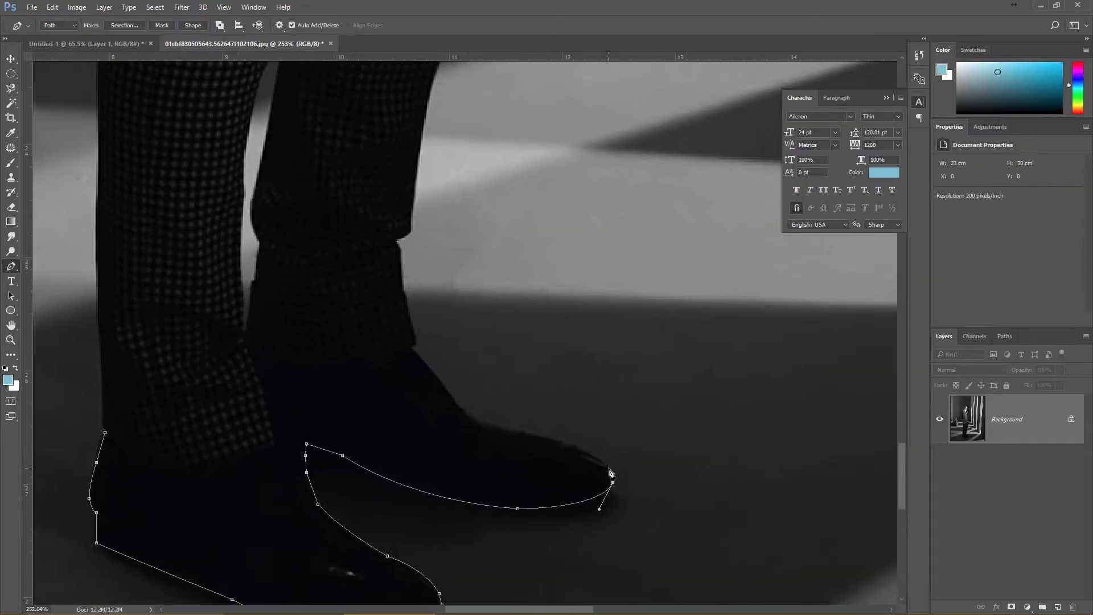
click(539, 494)
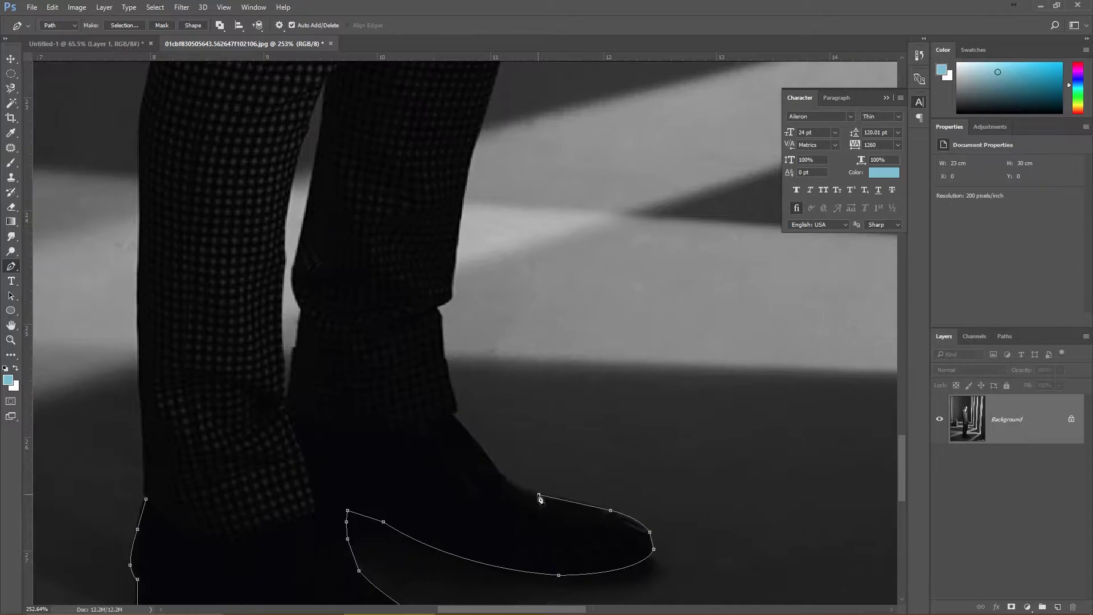
drag(474, 402, 567, 550)
scroll(547, 461, up, 5)
scroll(569, 455, up, 5)
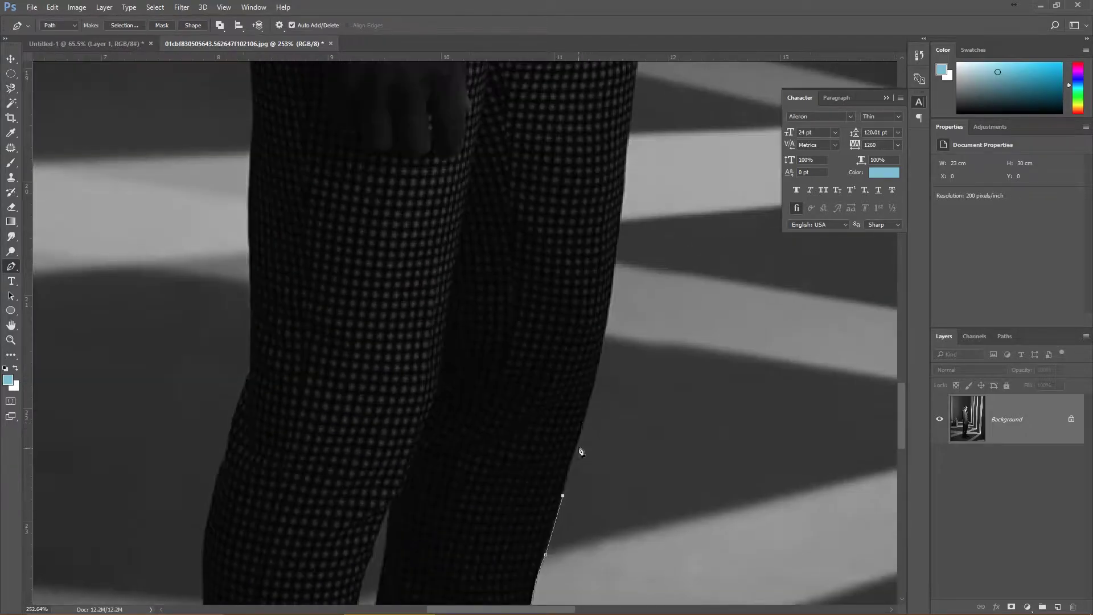
scroll(586, 438, up, 5)
scroll(602, 419, up, 3)
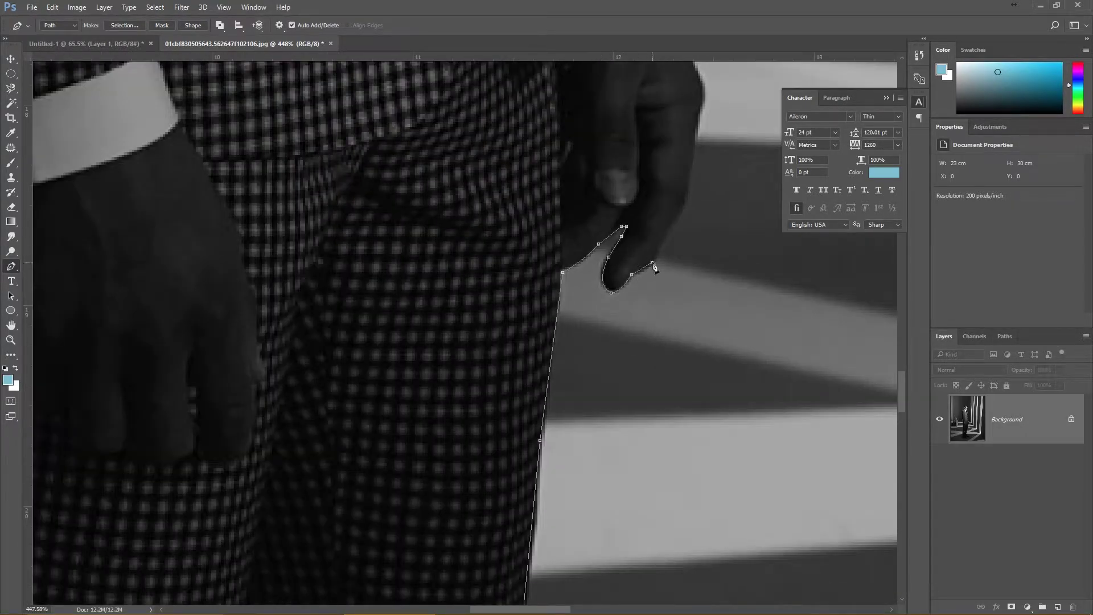
scroll(654, 266, up, 5)
scroll(662, 506, up, 4)
click(661, 502)
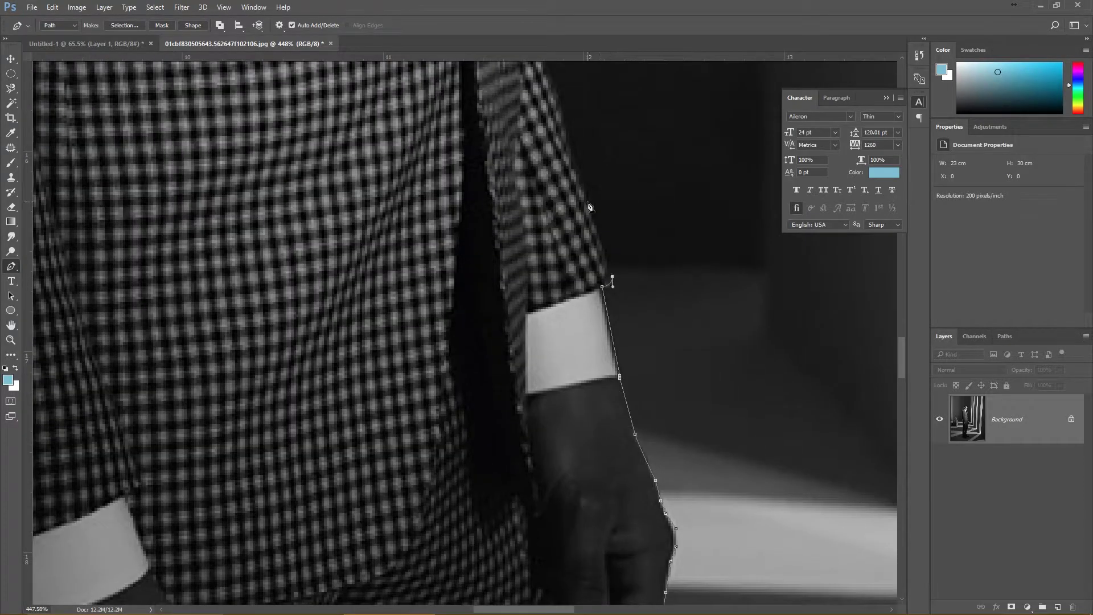
scroll(589, 206, up, 5)
- Continue the path up the jacket edge, around the lapel and up the jawline
click(561, 317)
scroll(561, 317, up, 4)
click(532, 371)
scroll(532, 371, up, 5)
click(548, 313)
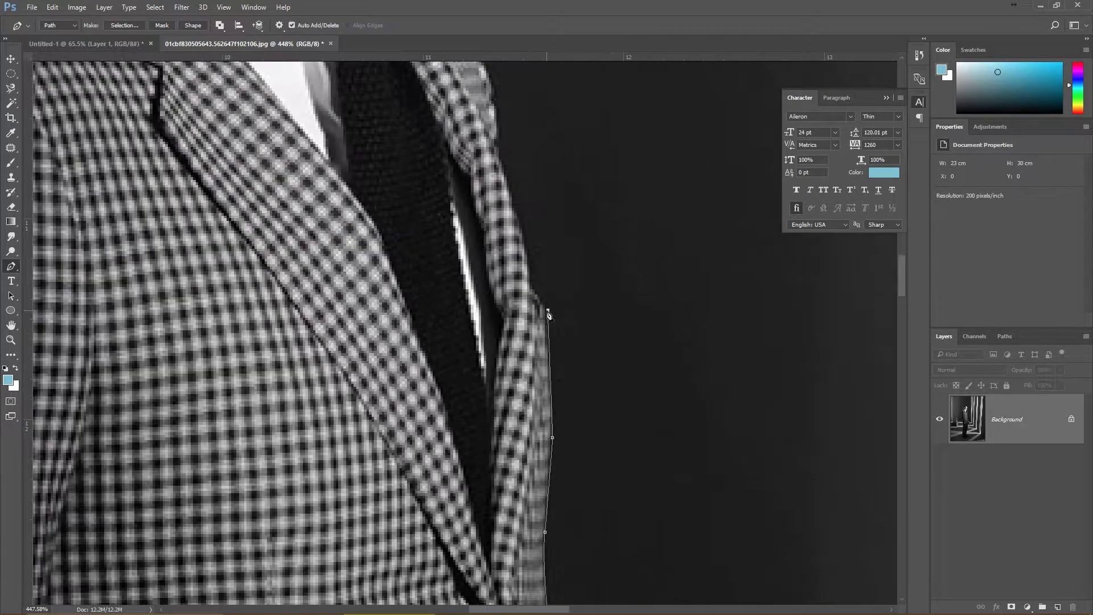
scroll(549, 313, up, 4)
click(527, 327)
click(522, 273)
scroll(522, 273, up, 5)
click(495, 368)
click(475, 324)
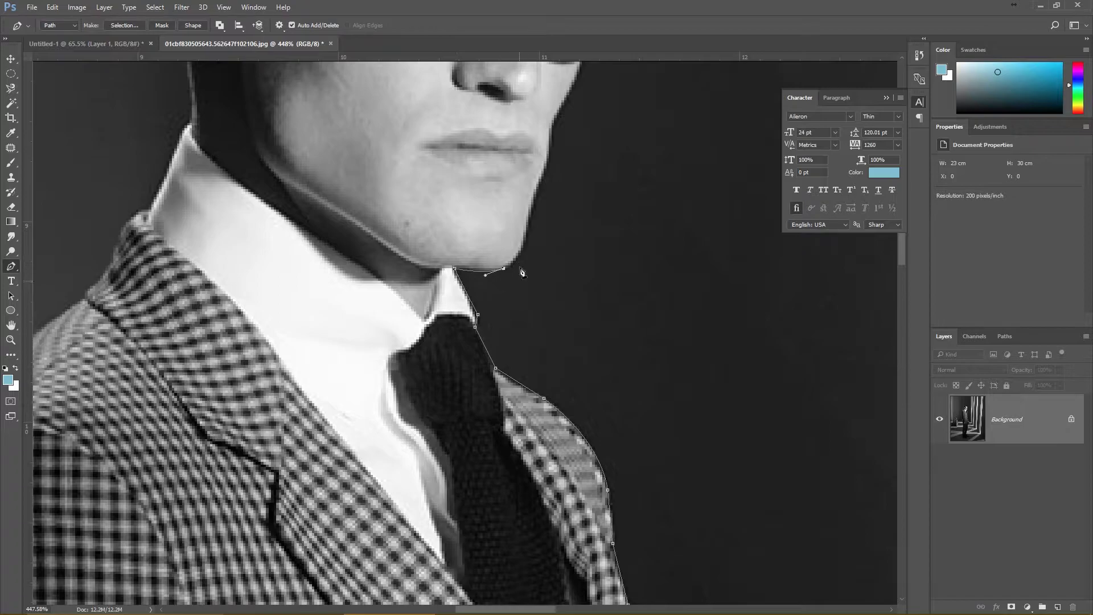
scroll(549, 125, up, 5)
click(555, 563)
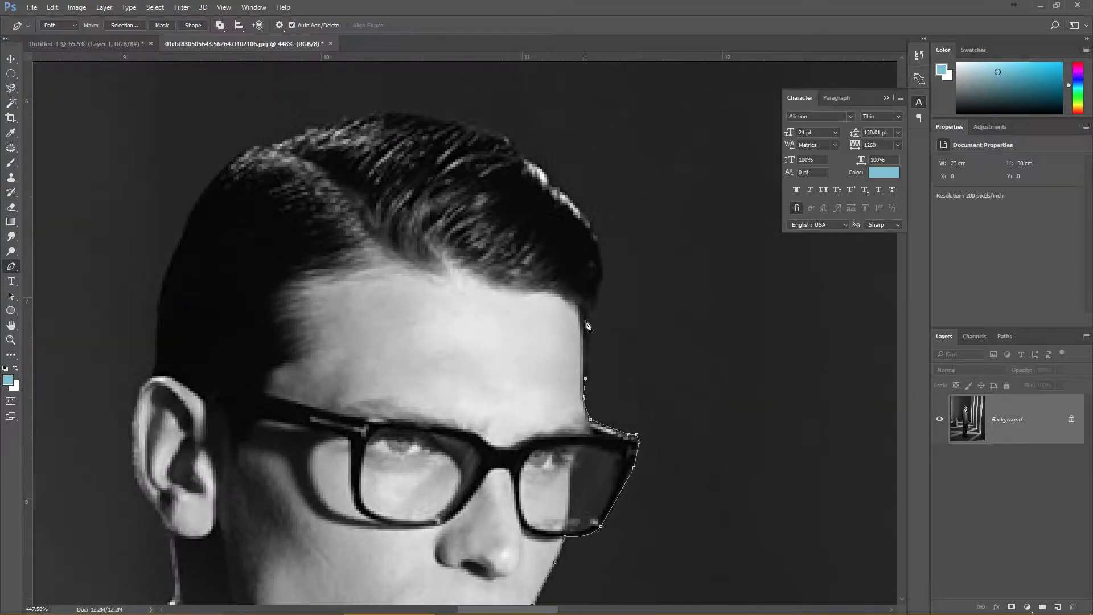
- Trace the path around the glasses, hair outline, left hairline and ear
click(555, 179)
click(521, 151)
click(259, 148)
click(165, 253)
drag(157, 312, 358, 225)
click(358, 226)
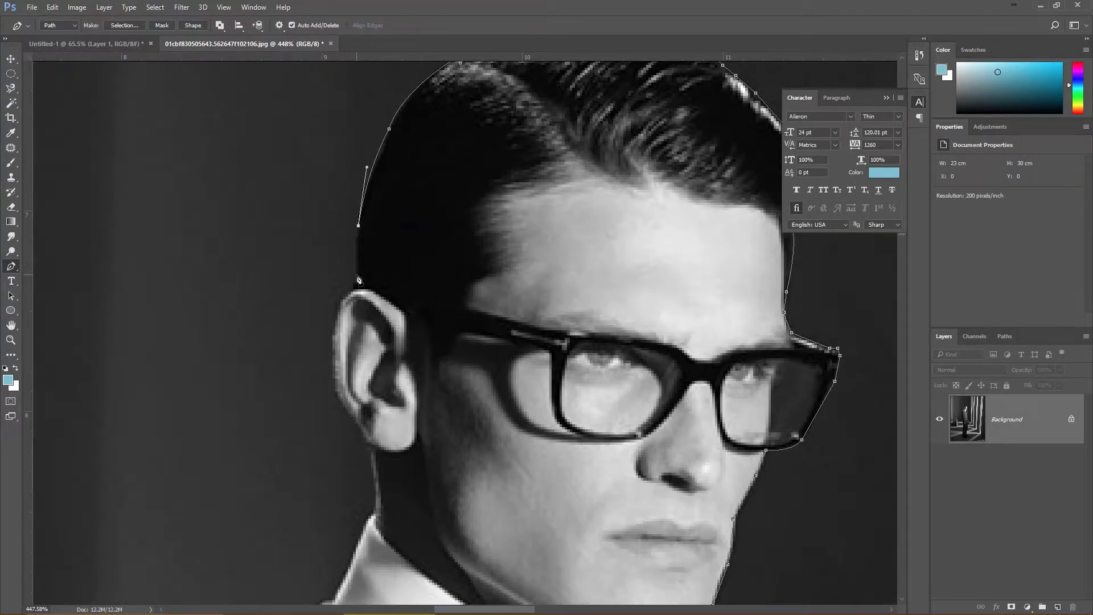
scroll(358, 279, down, 1)
scroll(358, 279, left, 1)
drag(425, 207, 435, 268)
- Curve the path along and down the jacket shoulder
drag(460, 419, 540, 231)
drag(513, 365, 615, 188)
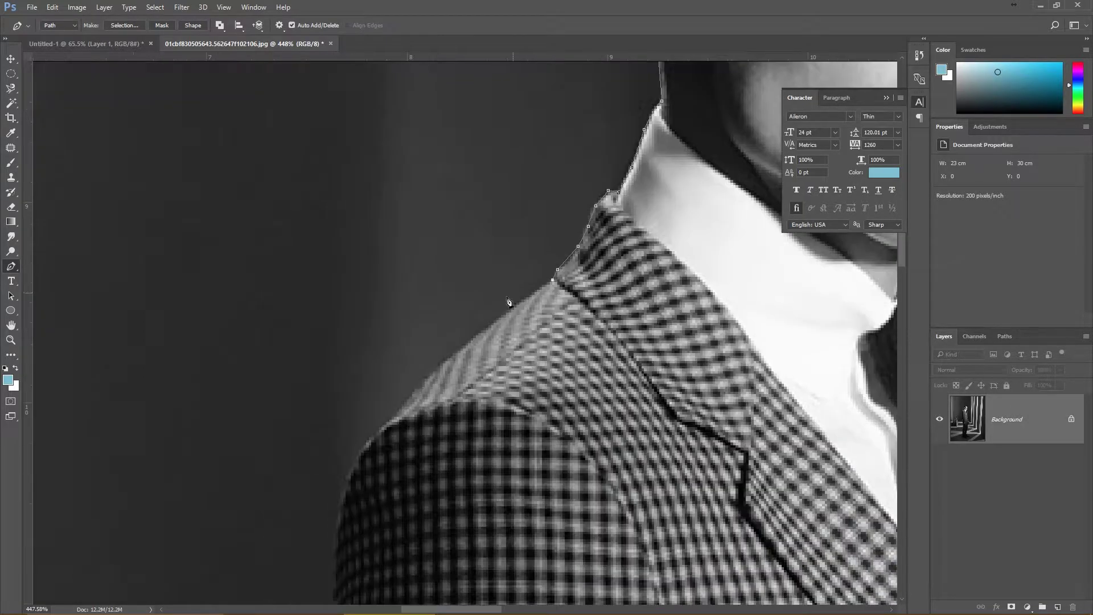
click(515, 270)
click(513, 364)
drag(512, 365, 496, 234)
click(488, 310)
scroll(512, 330, down, 3)
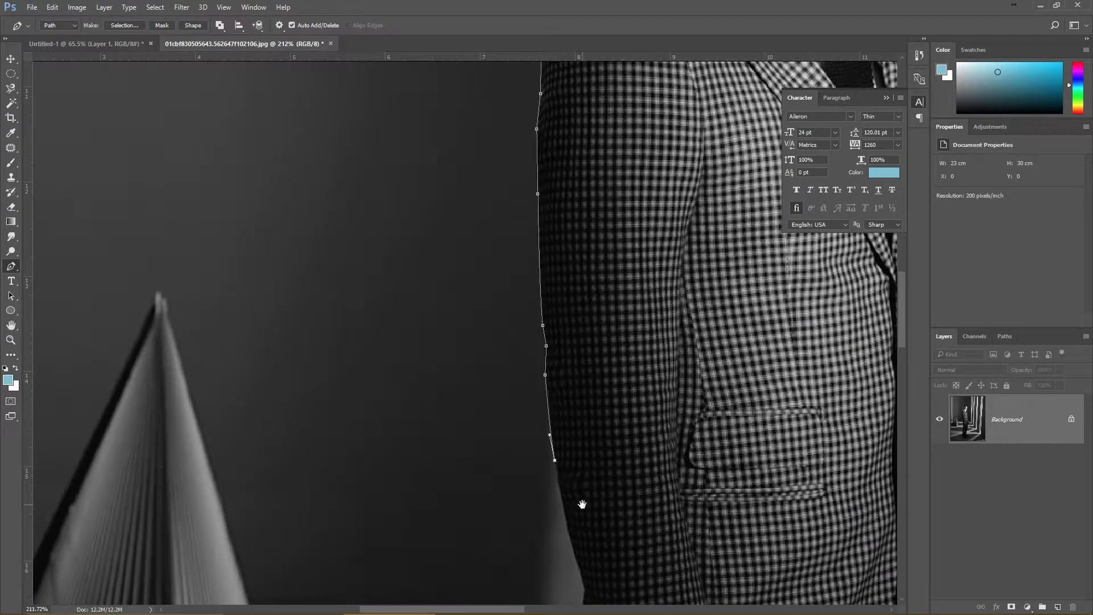
- Finish the outline down the trouser leg, around the shoe and up the inner leg
drag(582, 504, 672, 248)
drag(642, 471, 641, 324)
click(649, 537)
drag(649, 536, 726, 261)
click(704, 333)
click(695, 371)
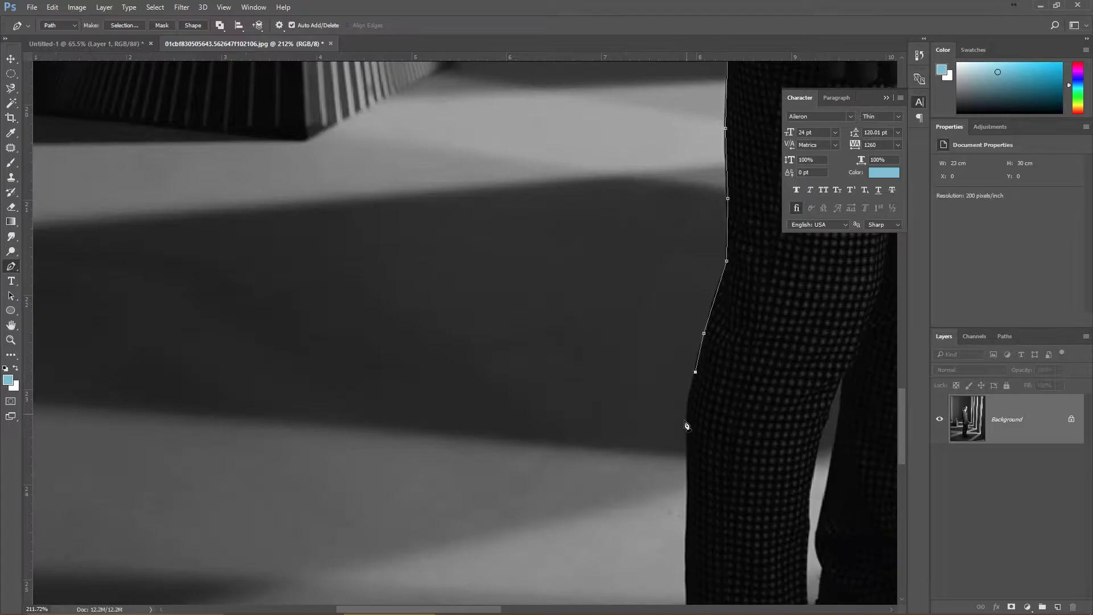
drag(686, 424, 661, 256)
click(655, 506)
drag(655, 507, 569, 427)
click(652, 318)
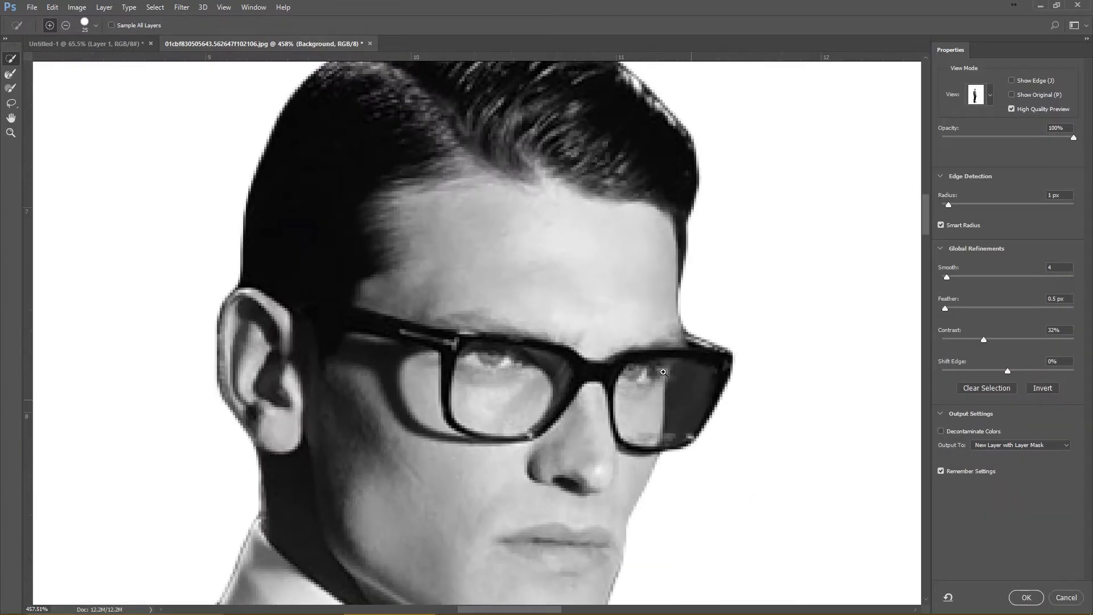
- Add the glasses lens to the cut-out, move the man into the square document, and bring in the palette as a layer
drag(664, 372, 689, 421)
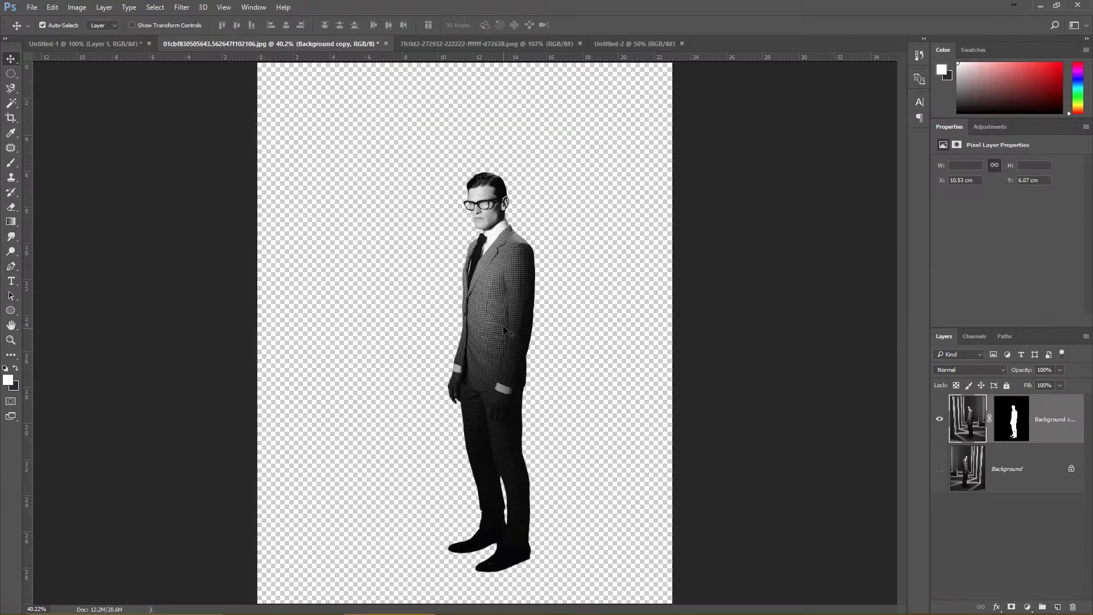
mouse_move(508, 328)
mouse_down()
mouse_move(588, 138)
mouse_move(467, 356)
mouse_move(473, 371)
mouse_up()
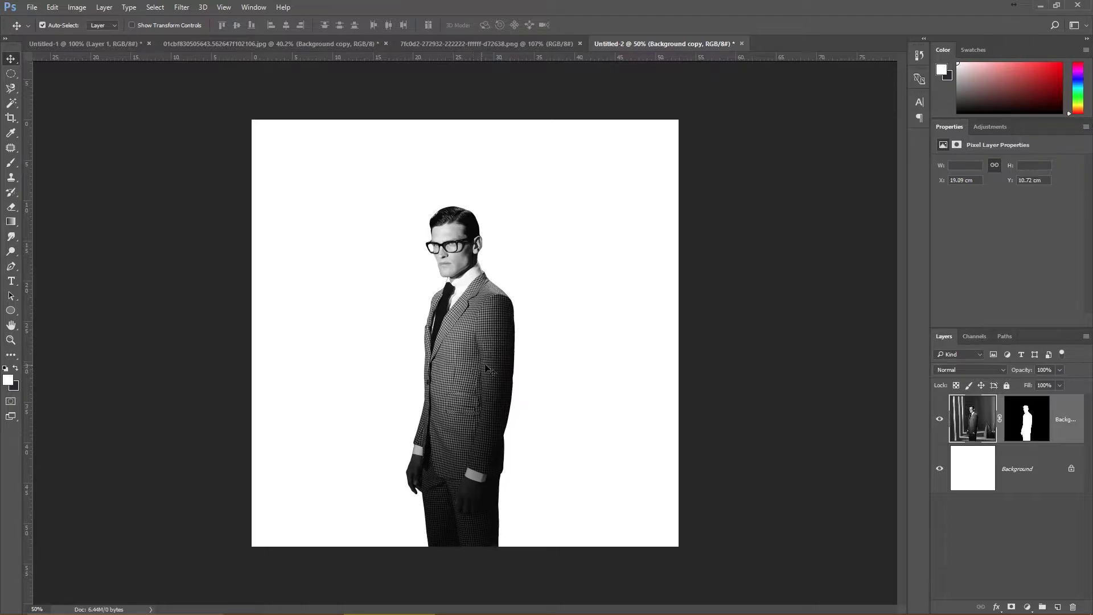
click(504, 41)
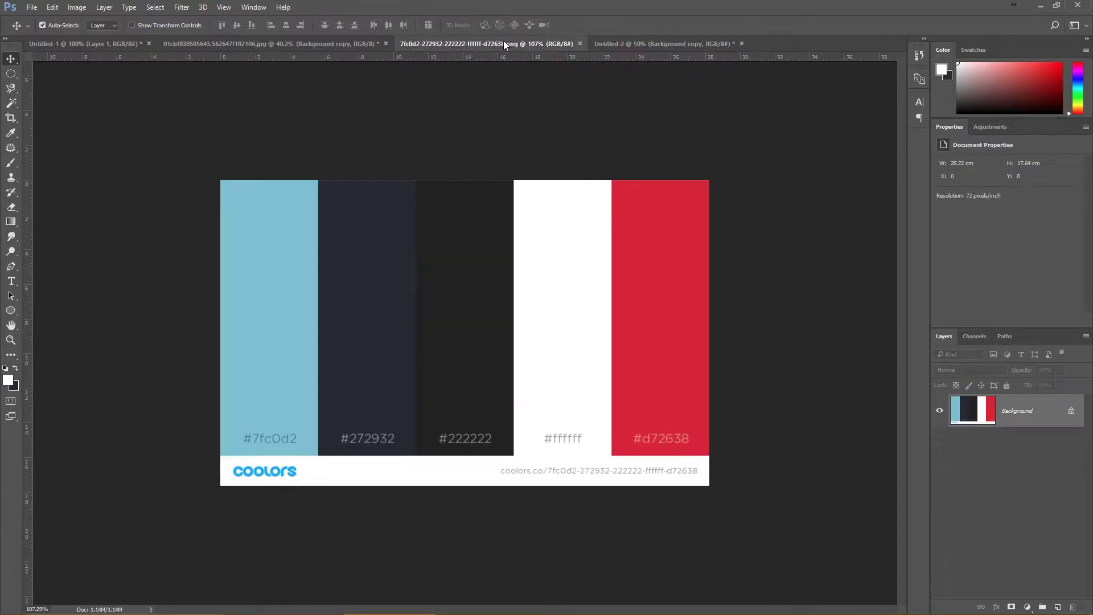
click(313, 285)
drag(616, 100, 620, 109)
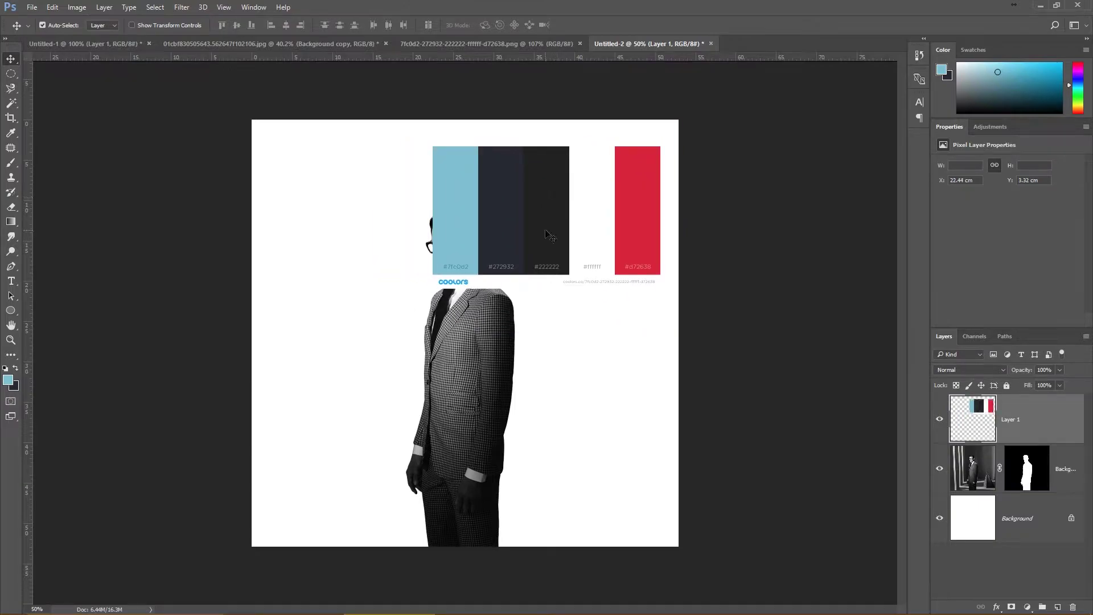
- Fill the Background with the palette's light blue, hide the palette layer, and duplicate the man's layer
key(i)
click(939, 419)
click(1013, 518)
key(alt+BackSpace)
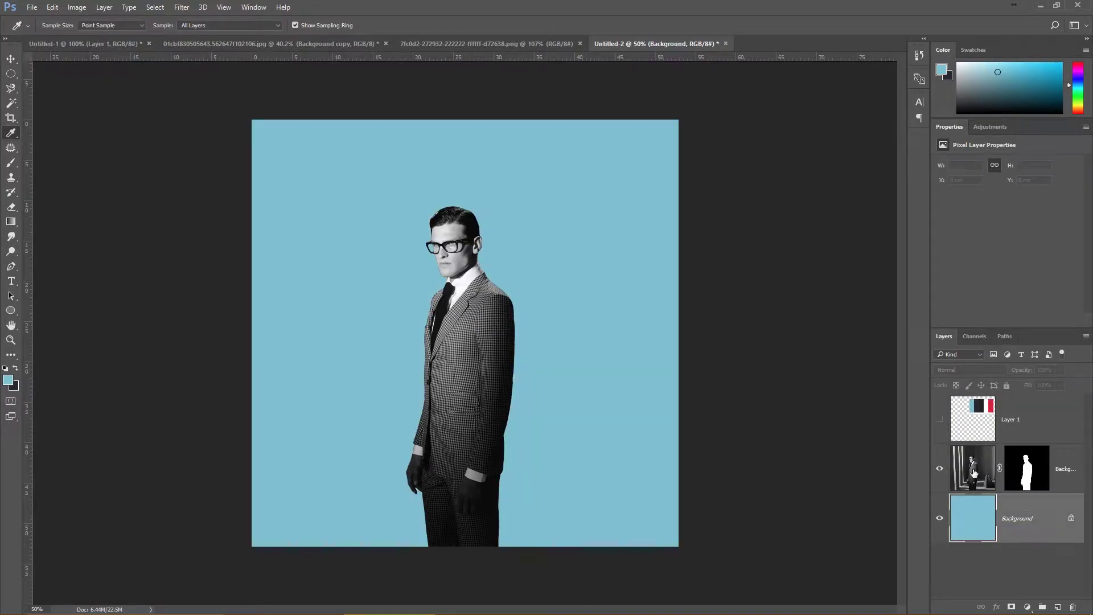
click(974, 472)
key(v)
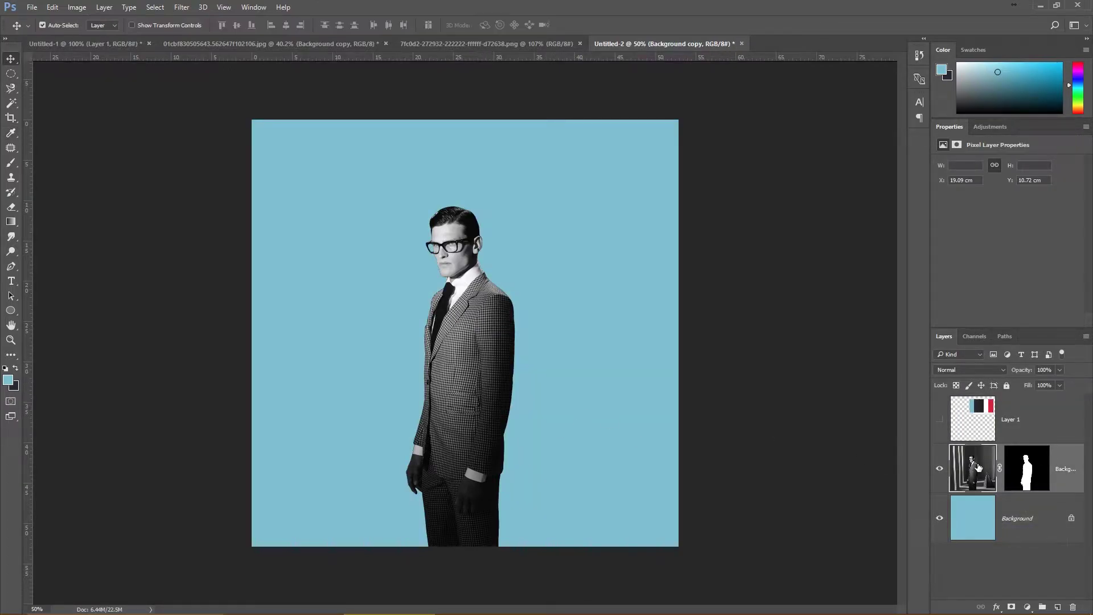
key(ctrl+j)
- Apply the layer mask on the copied man layer
right_click(1041, 471)
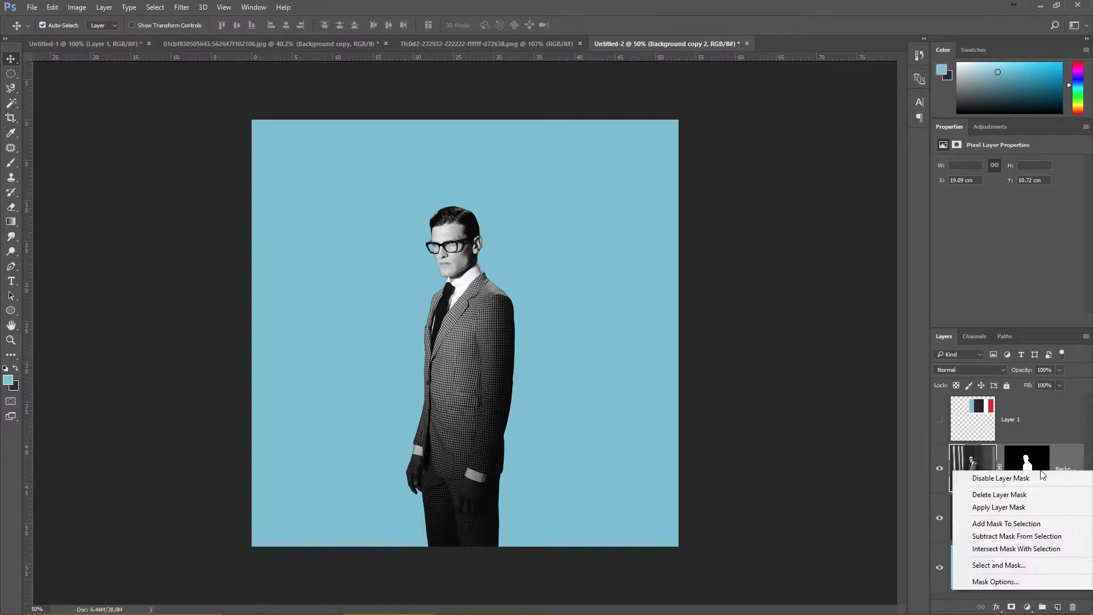
click(999, 506)
scroll(427, 447, up, 5)
scroll(496, 463, down, 2)
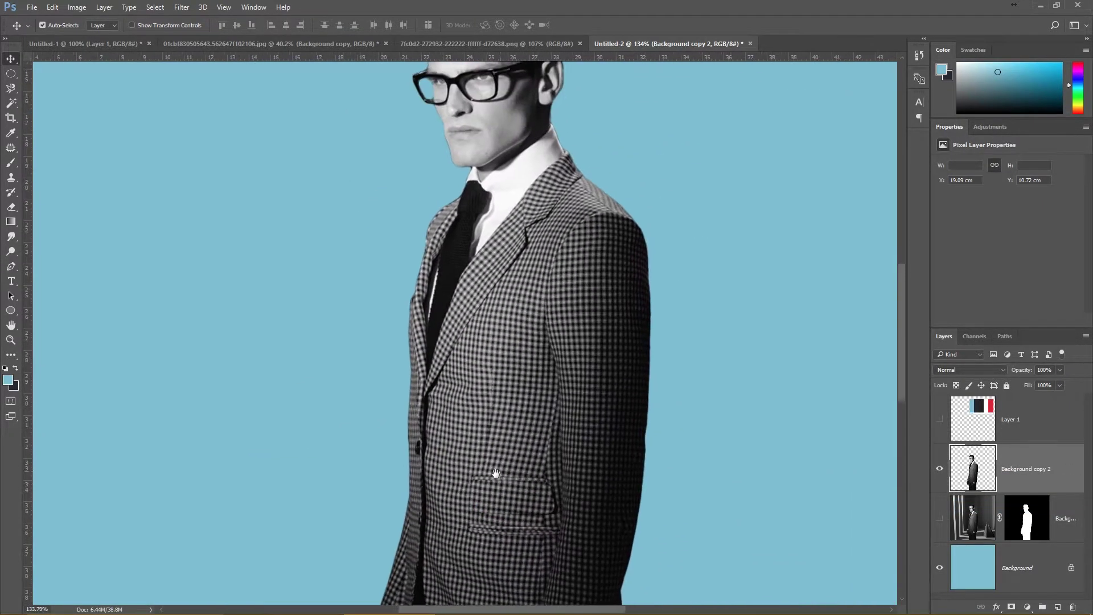
drag(496, 463, 478, 356)
- Pen-trace the upper body across the jacket's waist and cut it to a new layer
key(p)
scroll(376, 435, down, 2)
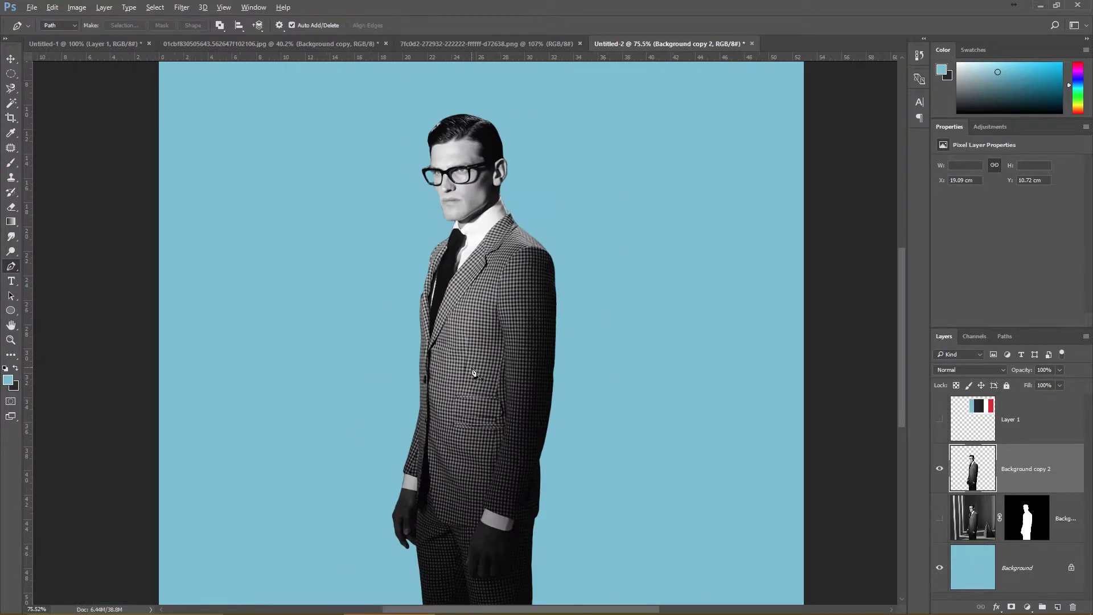
scroll(376, 435, down, 1)
scroll(376, 434, up, 1)
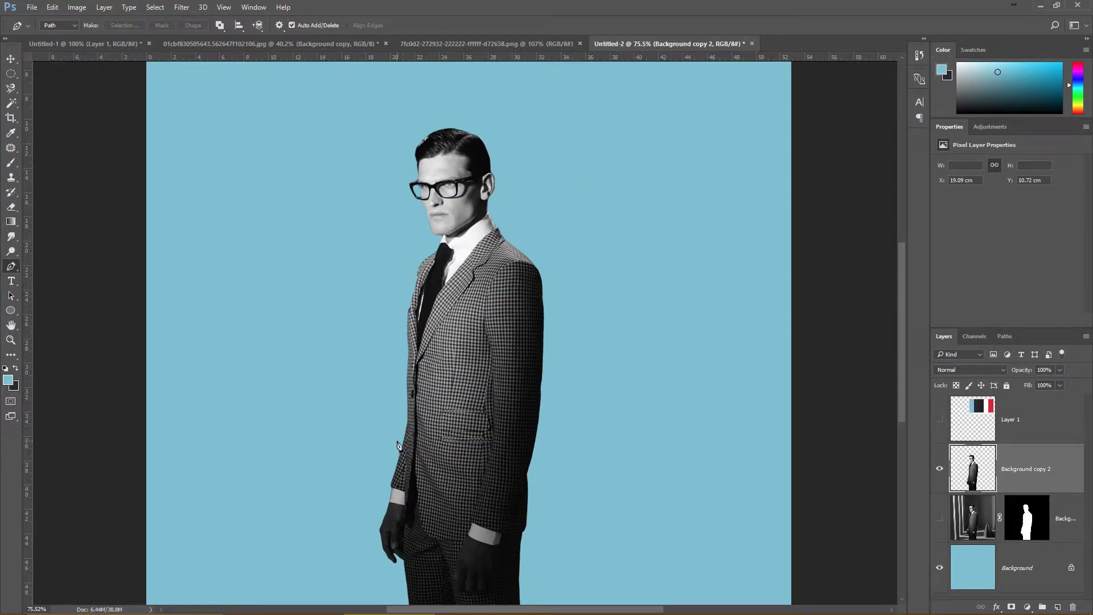
click(397, 440)
drag(445, 419, 493, 421)
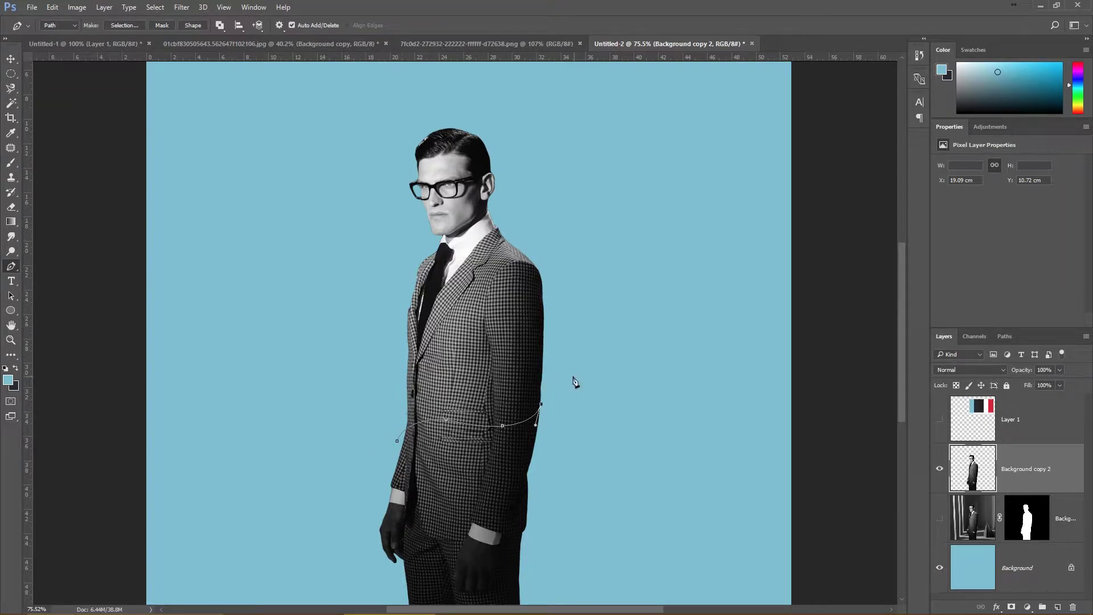
click(393, 435)
key(ctrl+Return)
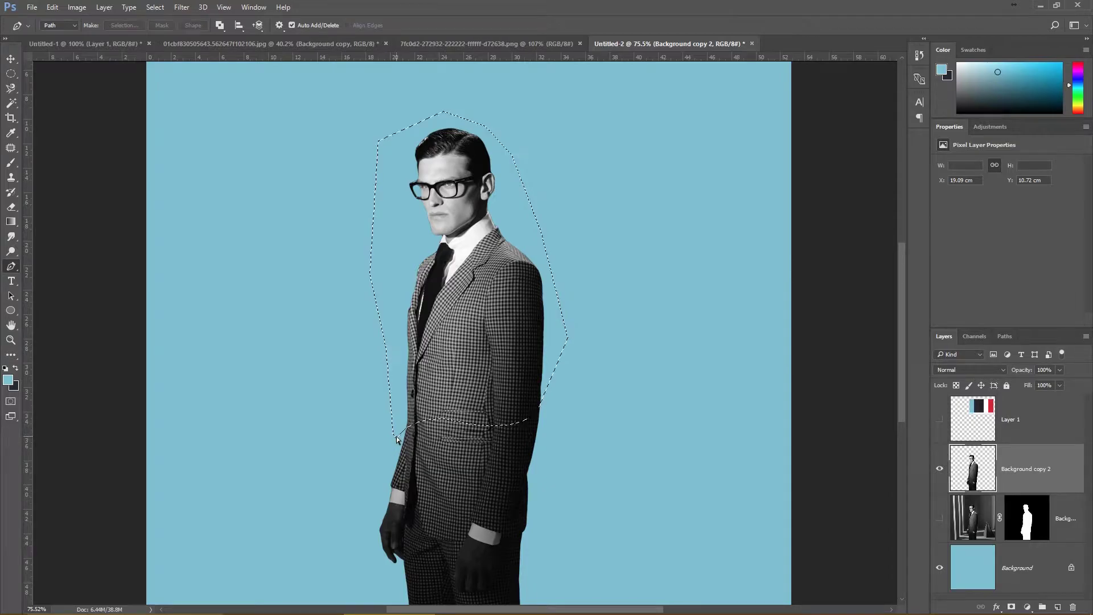
key(ctrl+shift+j)
- Lasso around the head and chest and add the selection as Layer 2's mask
key(v)
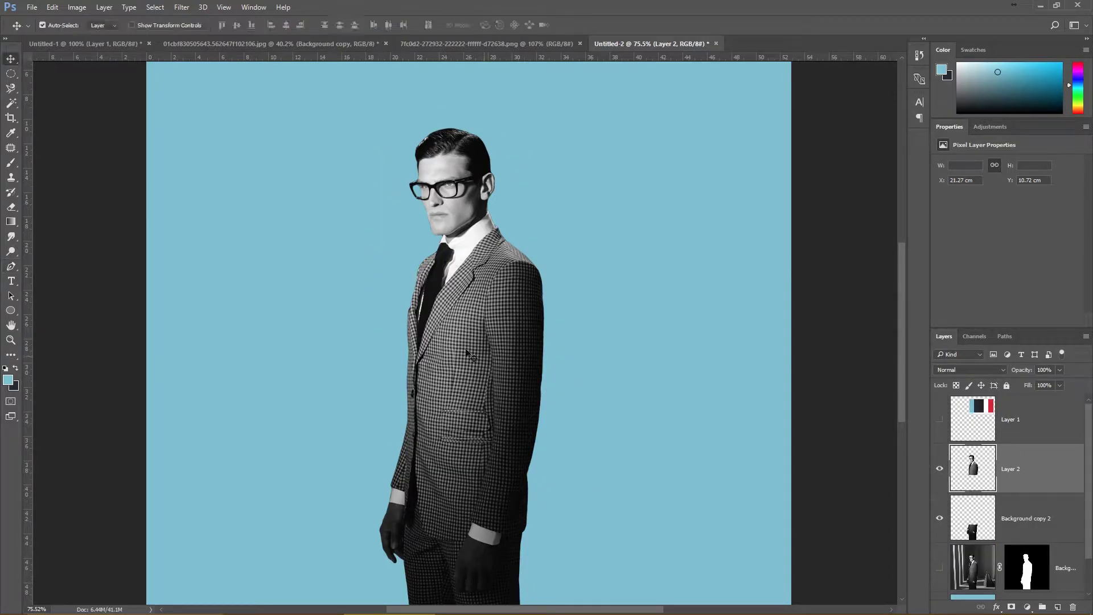
drag(478, 354, 478, 354)
ctrl+click(972, 468)
click(12, 75)
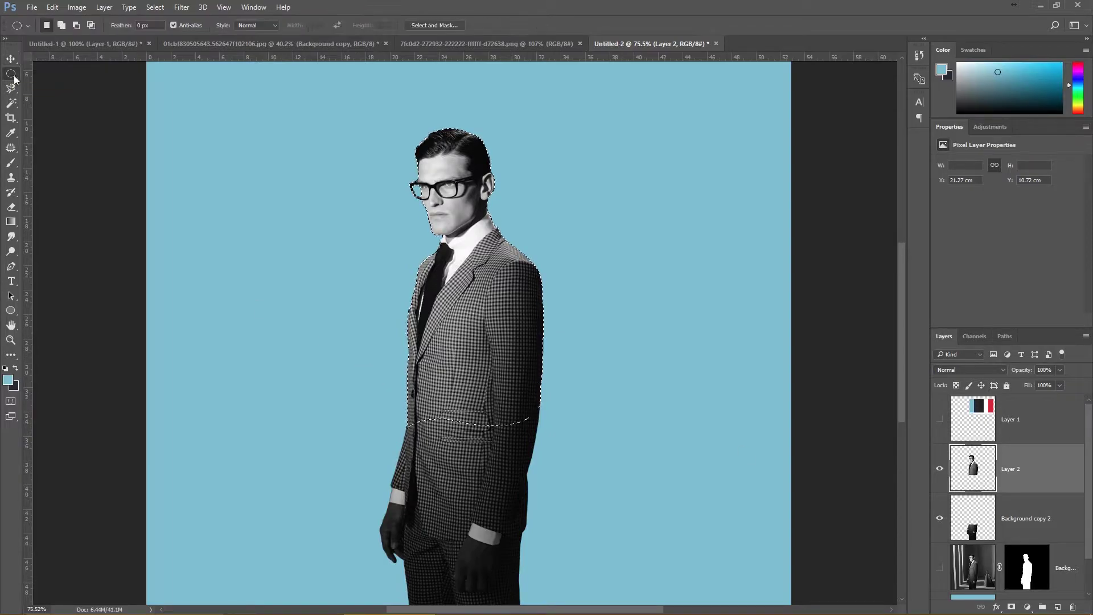
drag(496, 392, 496, 374)
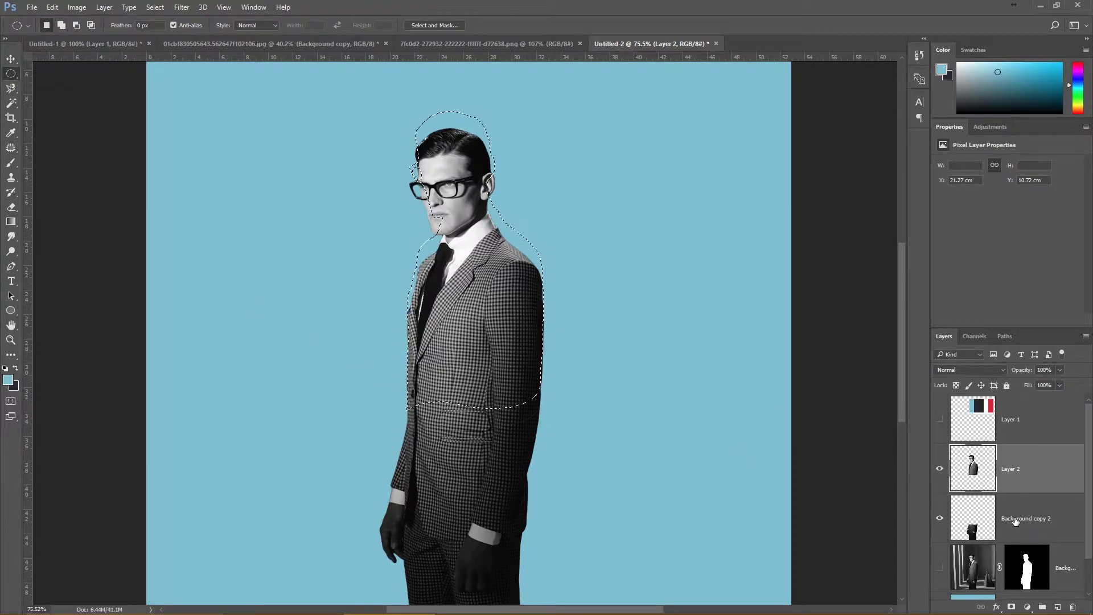
right_click(11, 88)
click(51, 87)
mouse_move(409, 104)
mouse_down()
mouse_move(592, 219)
mouse_move(407, 104)
mouse_up()
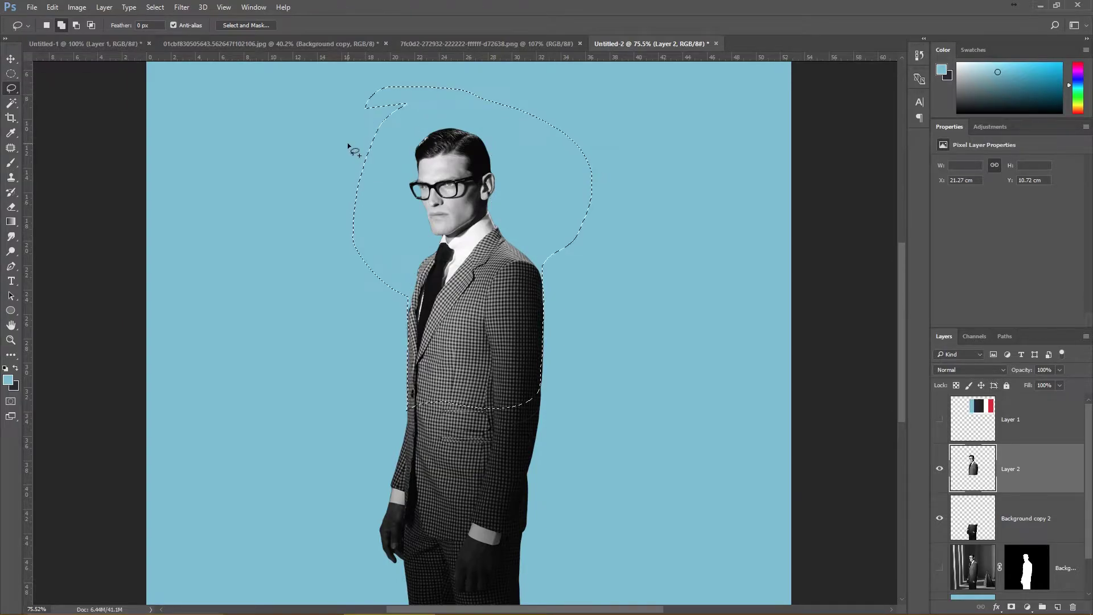
mouse_move(345, 142)
mouse_down()
mouse_move(433, 364)
mouse_move(380, 367)
mouse_move(408, 398)
mouse_up()
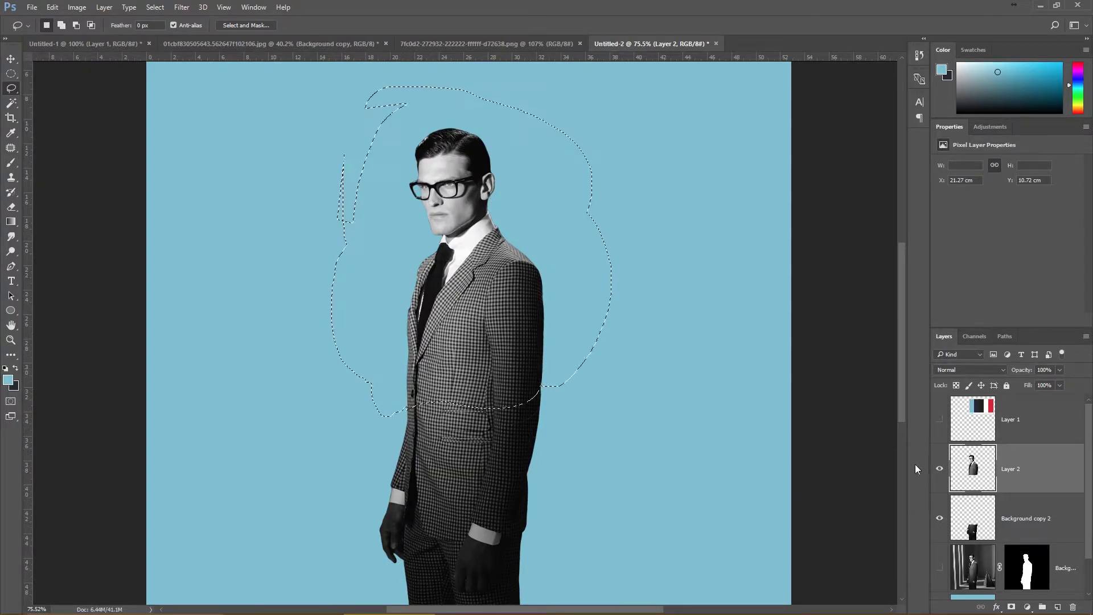
click(1011, 607)
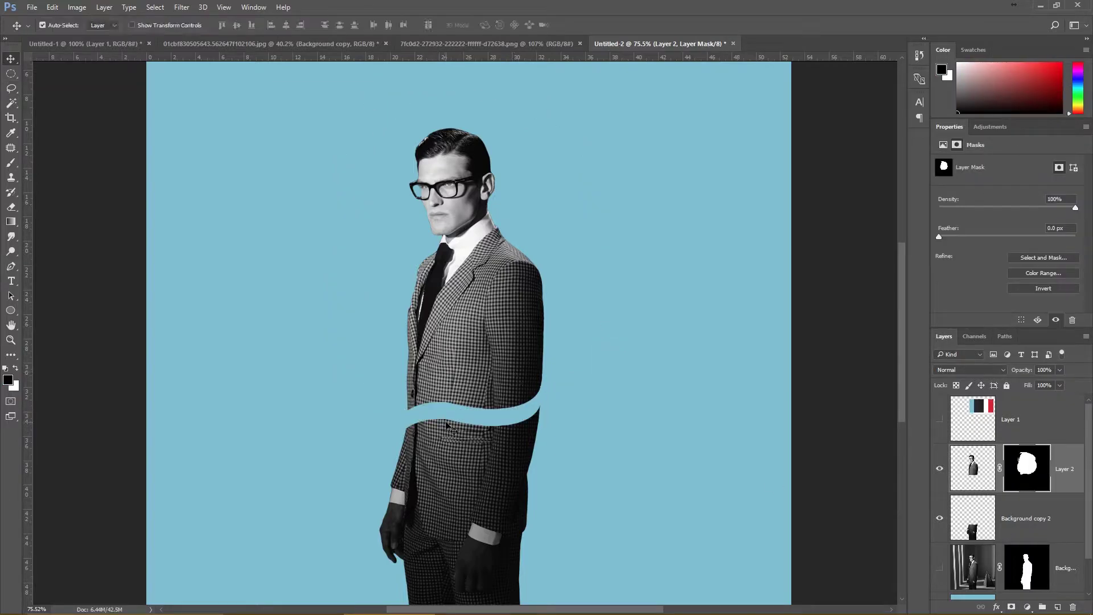
- Start a Pen path at the jacket's left edge
key(p)
scroll(455, 421, up, 5)
click(419, 438)
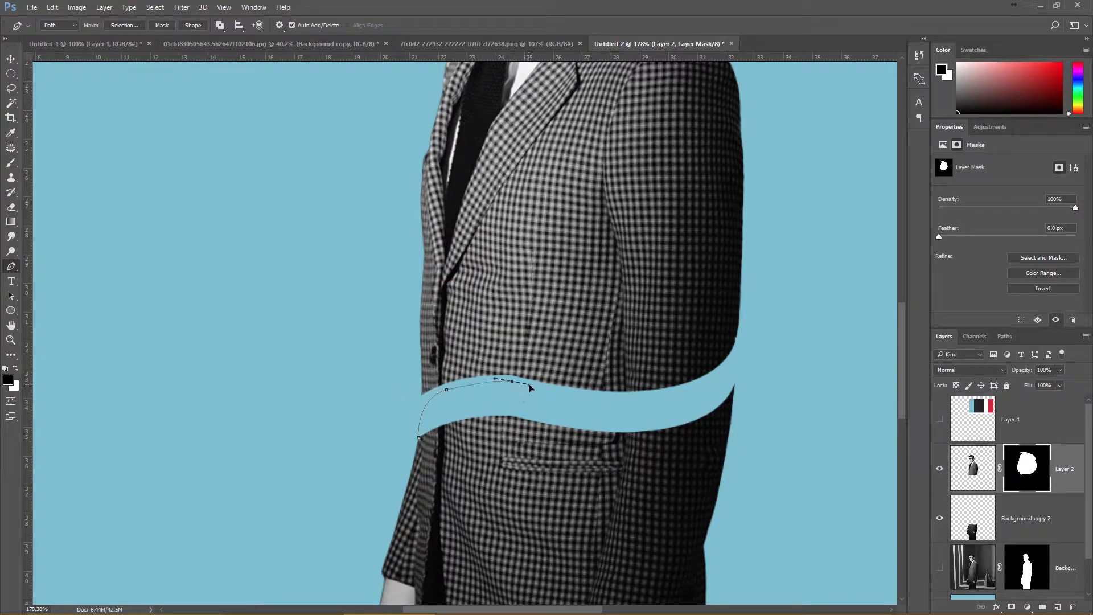
- Curve the path along the gap's bottom to the jacket's right edge, load it as a selection, and fit the canvas
mouse_move(646, 395)
mouse_down()
mouse_move(706, 390)
mouse_move(658, 406)
mouse_up()
drag(734, 385, 747, 370)
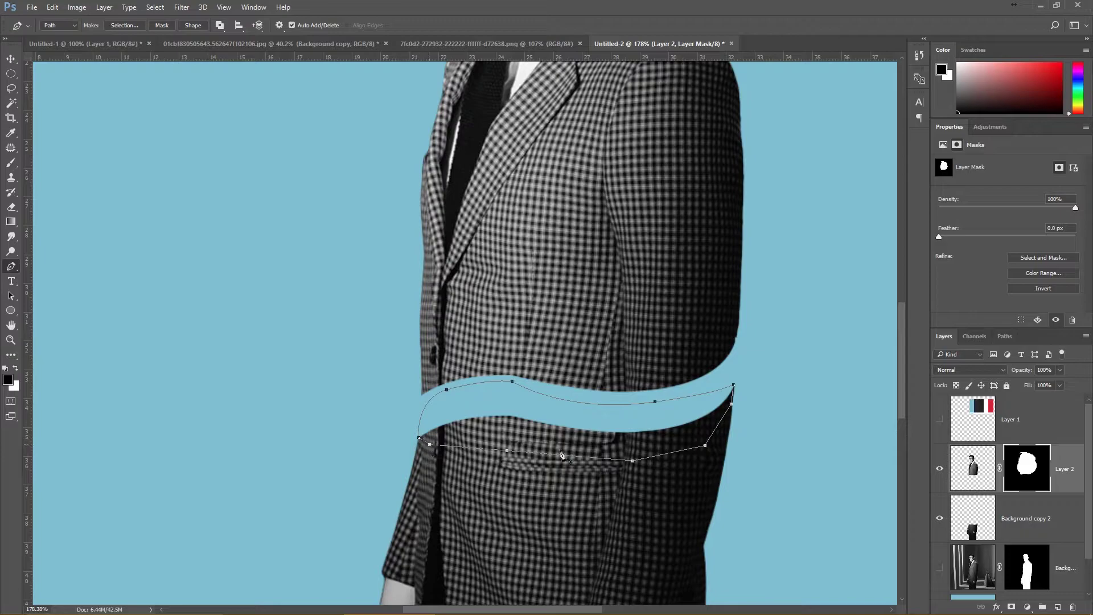
key(ctrl+Return)
key(ctrl+0)
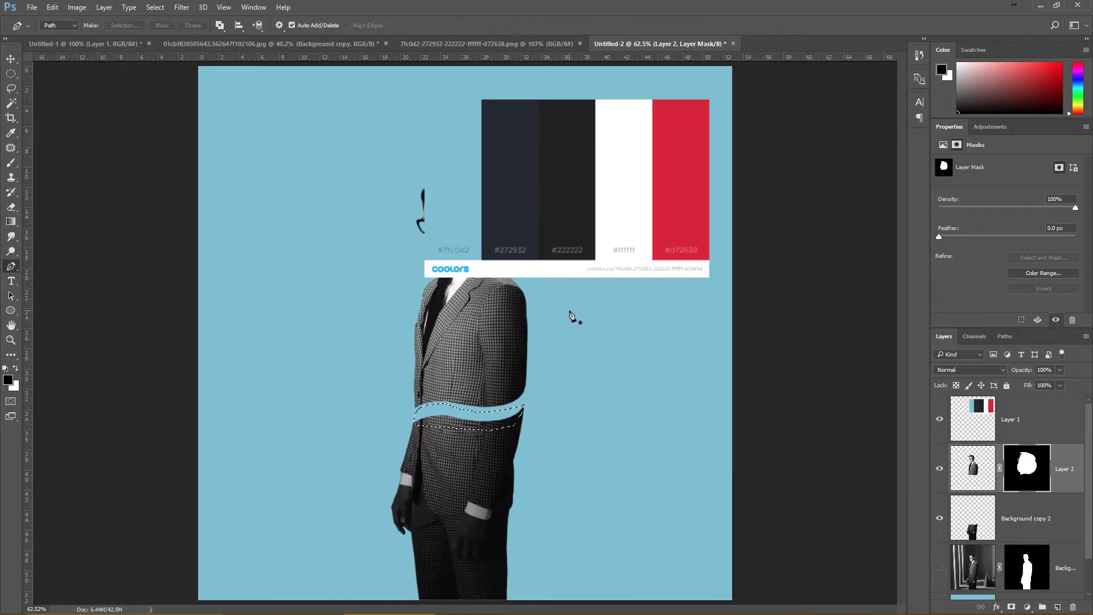
- Hide the palette layer and fill the wave selection with dark navy on a new layer
key(i)
click(939, 419)
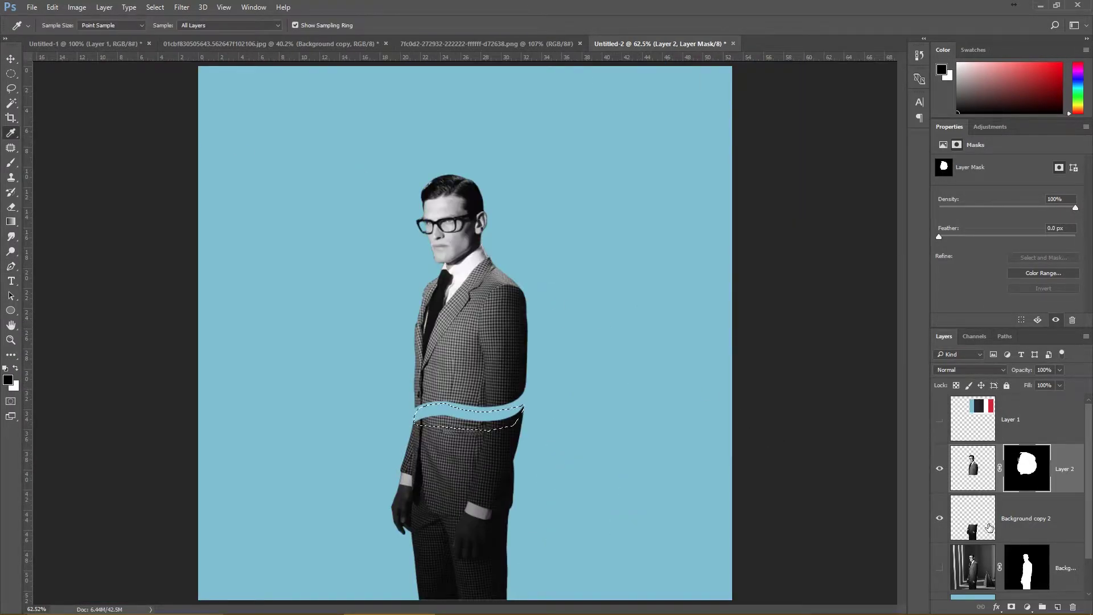
click(989, 528)
ctrl+click(1057, 607)
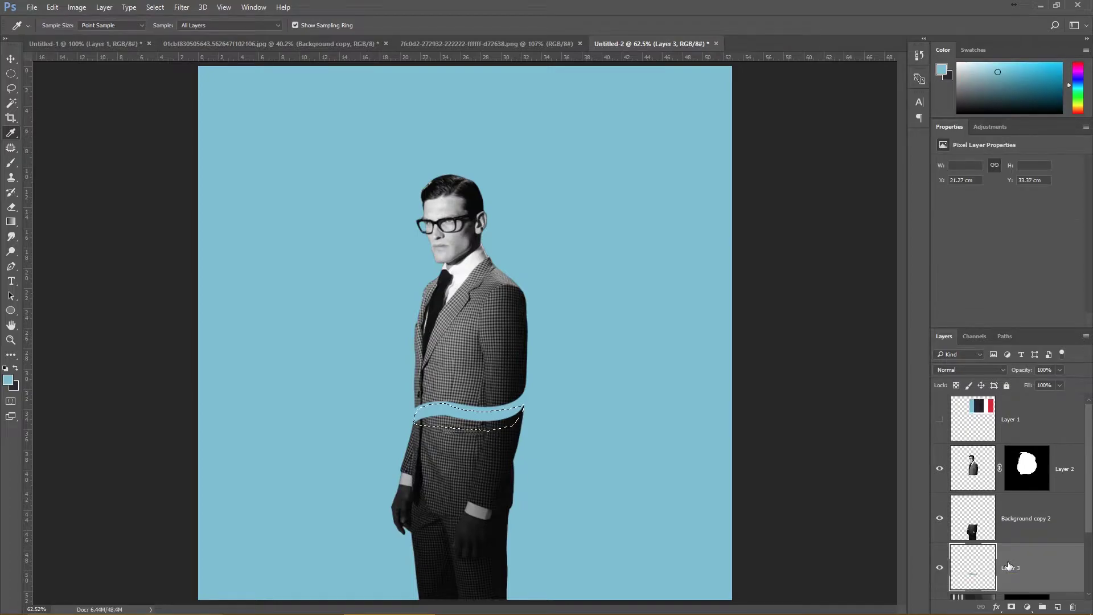
key(ctrl+BackSpace)
- Tidy the navy band's edges with a hard round brush and a hard 80 px eraser
key(v)
scroll(443, 427, up, 5)
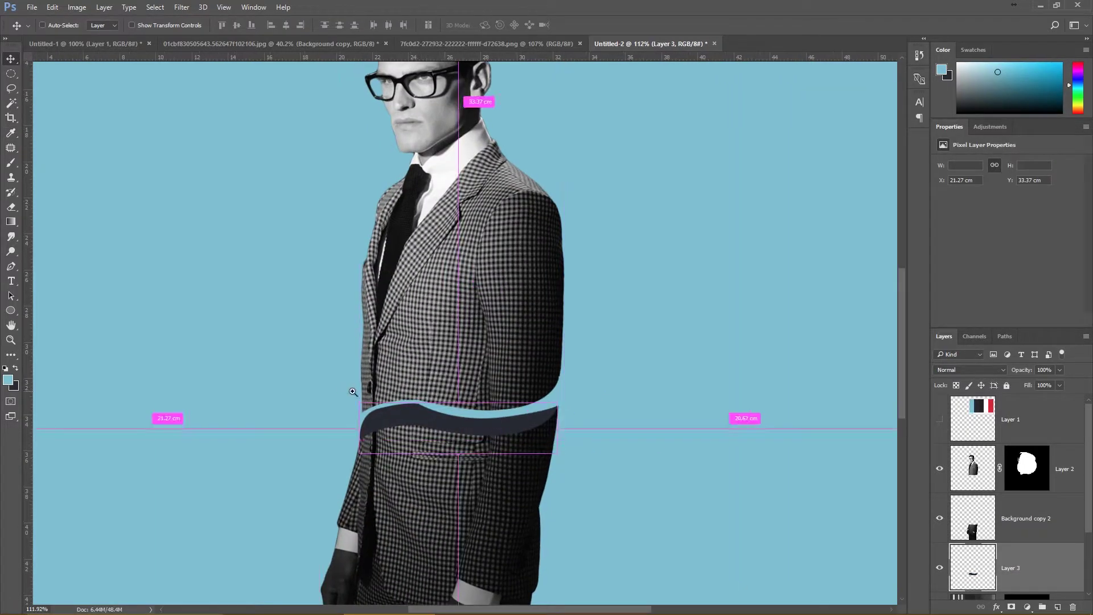
key(b)
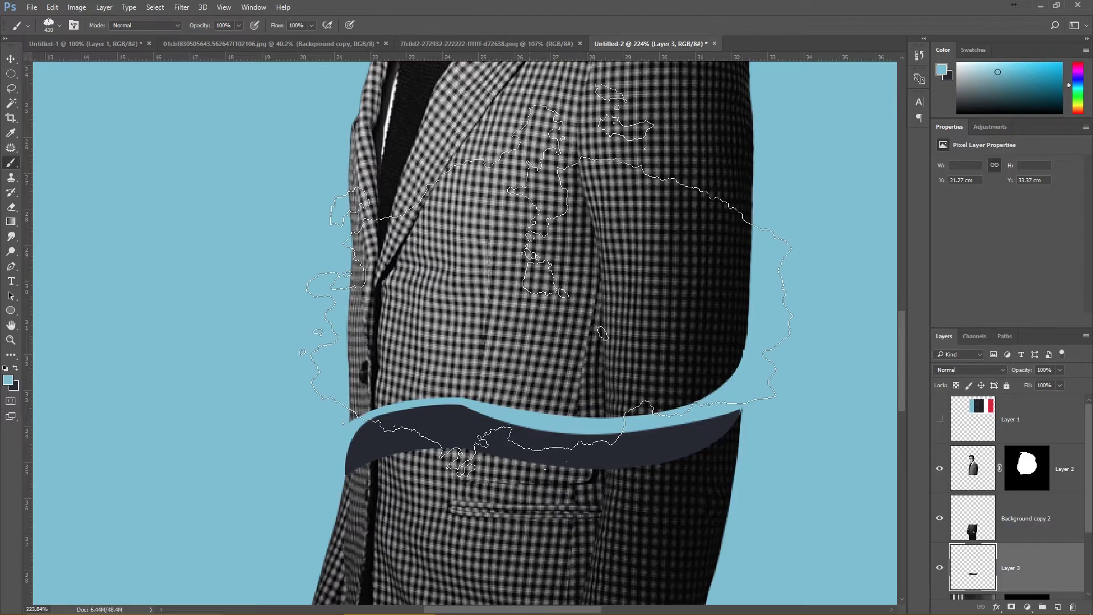
right_click(538, 290)
scroll(557, 393, up, 1)
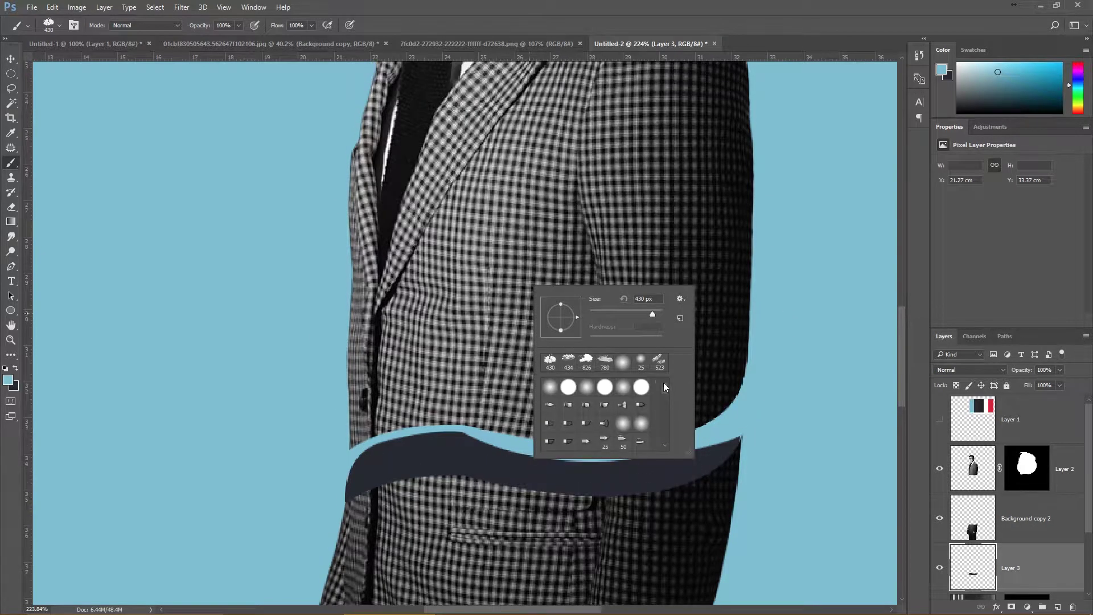
click(568, 387)
key(Return)
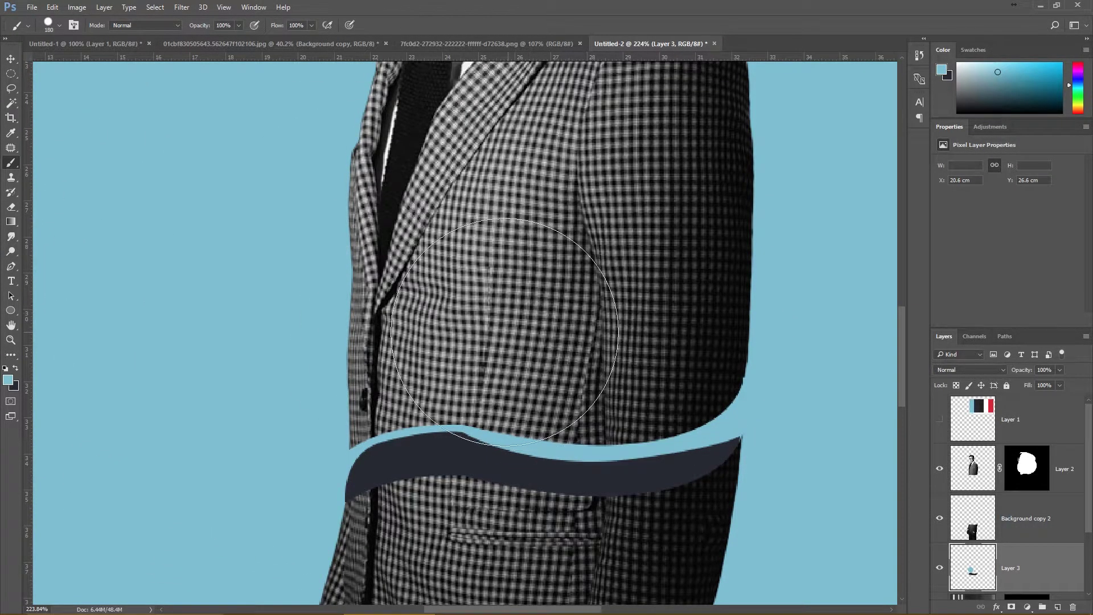
key(e)
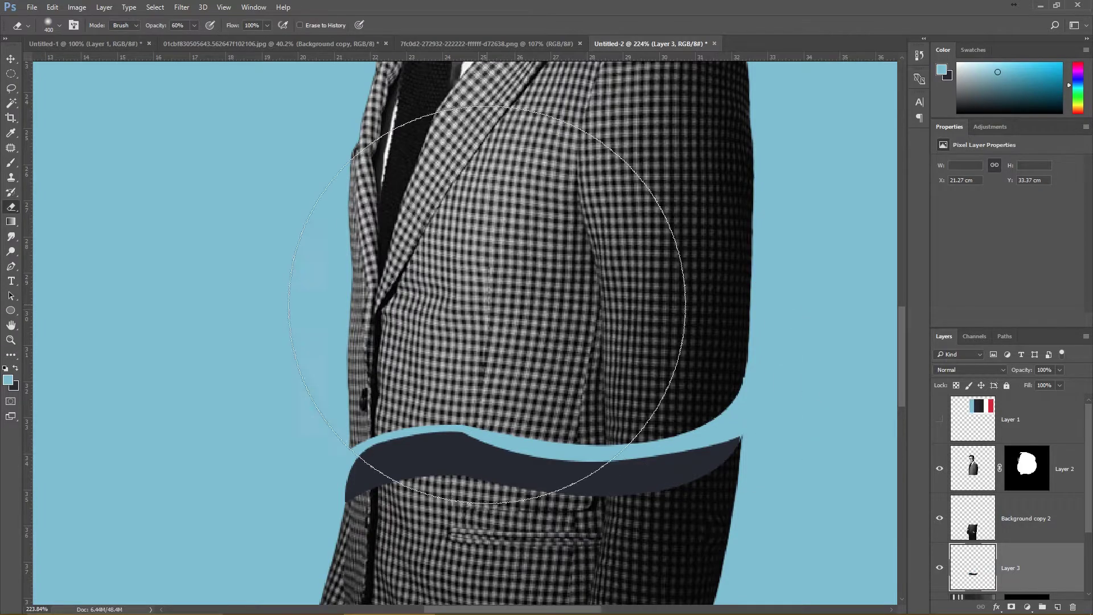
right_click(518, 327)
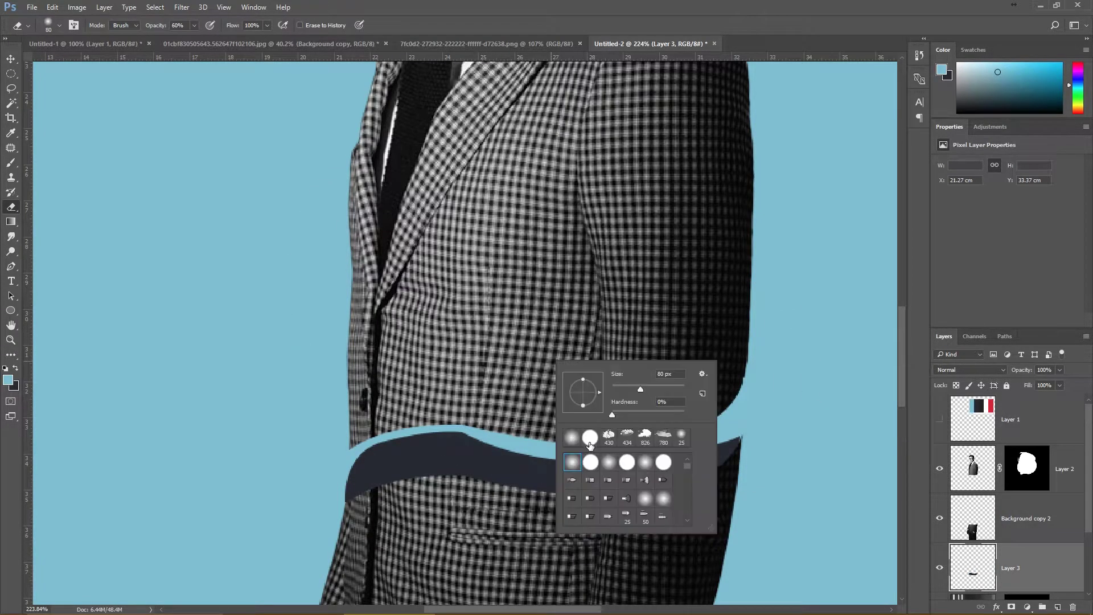
double_click(586, 450)
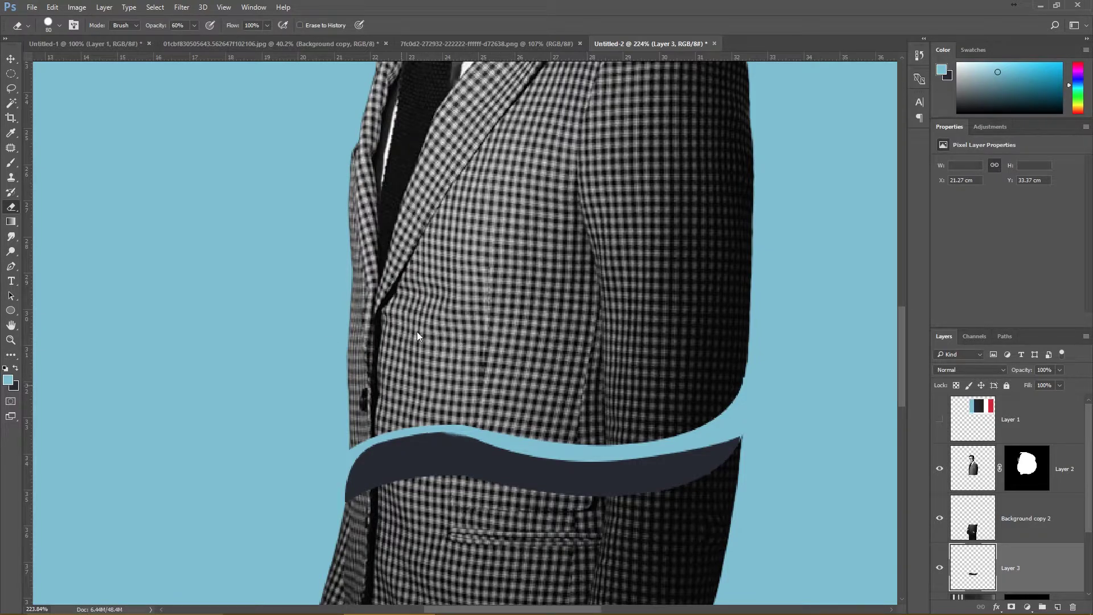
key(ctrl+0)
- Select the navy band layer and Pen-outline the band's left end along its top edge
key(v)
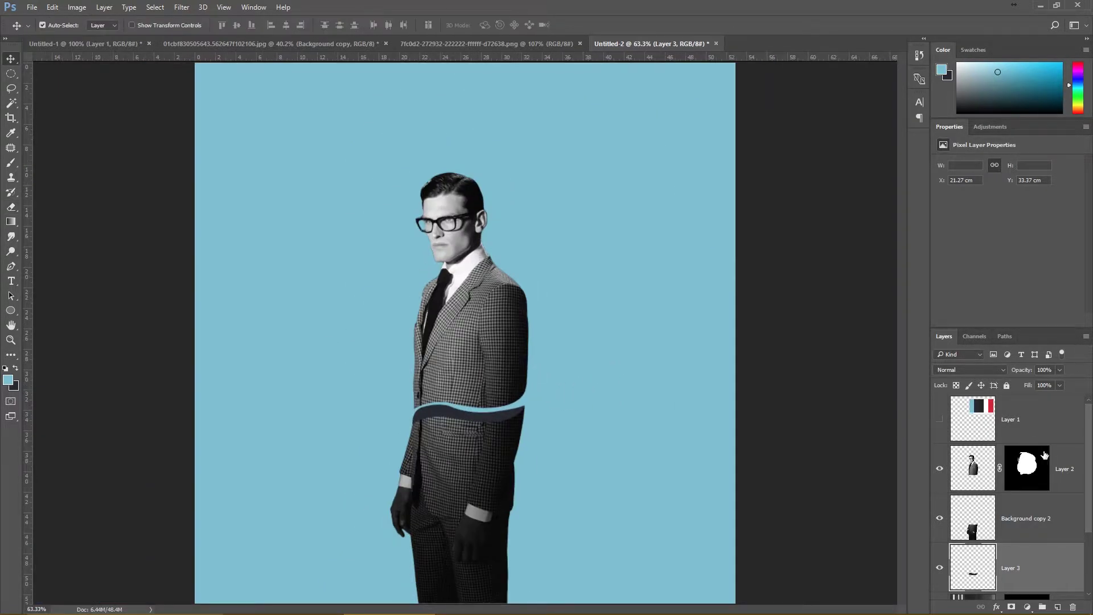
click(961, 478)
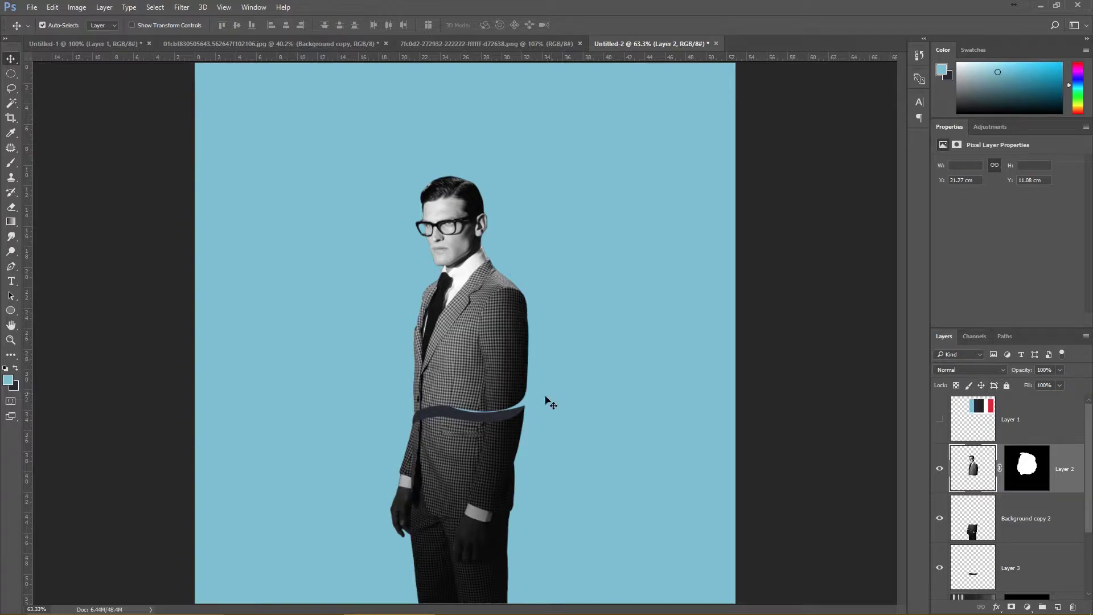
scroll(489, 424, up, 5)
click(488, 462)
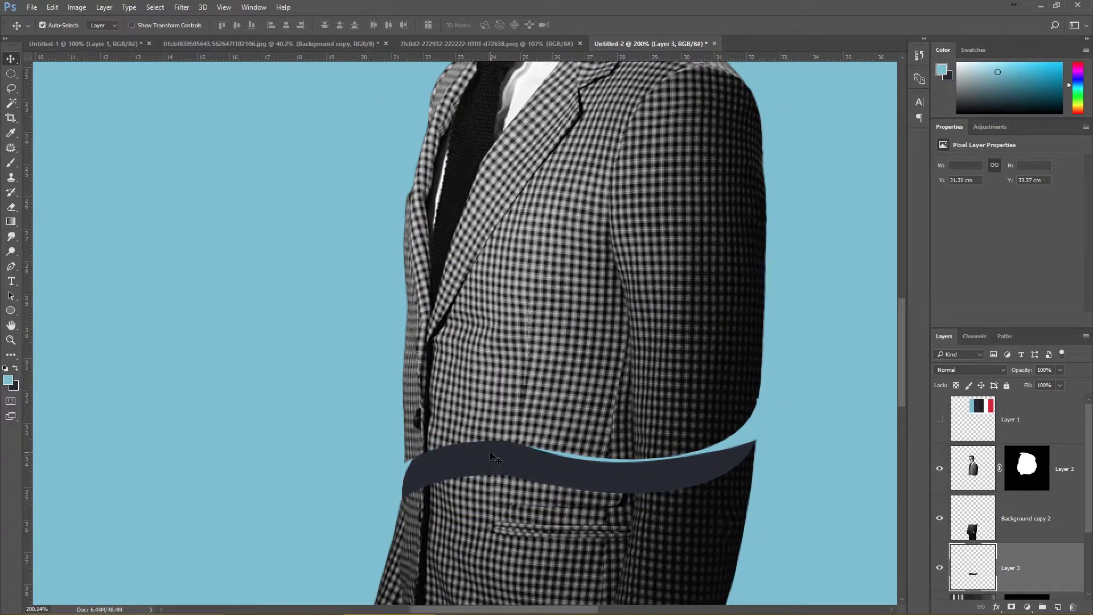
key(p)
click(401, 497)
drag(529, 448, 643, 470)
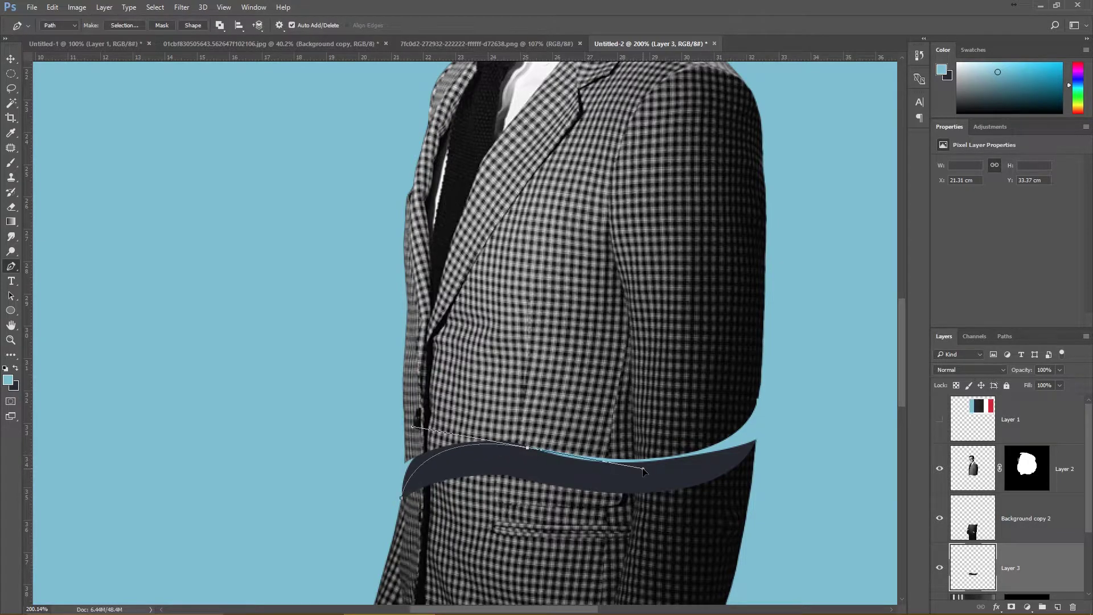
click(560, 456)
click(402, 497)
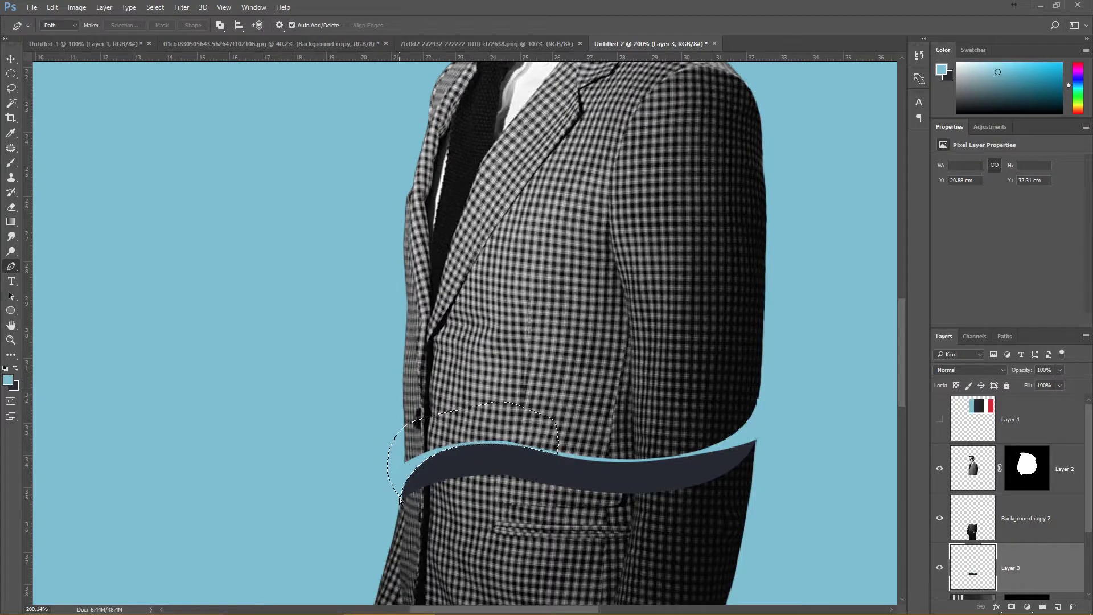
key(v)
key(ctrl+0)
- Nudge the upper figure layer up slightly for a thin blue gap, then reselect the navy band layer
click(456, 464)
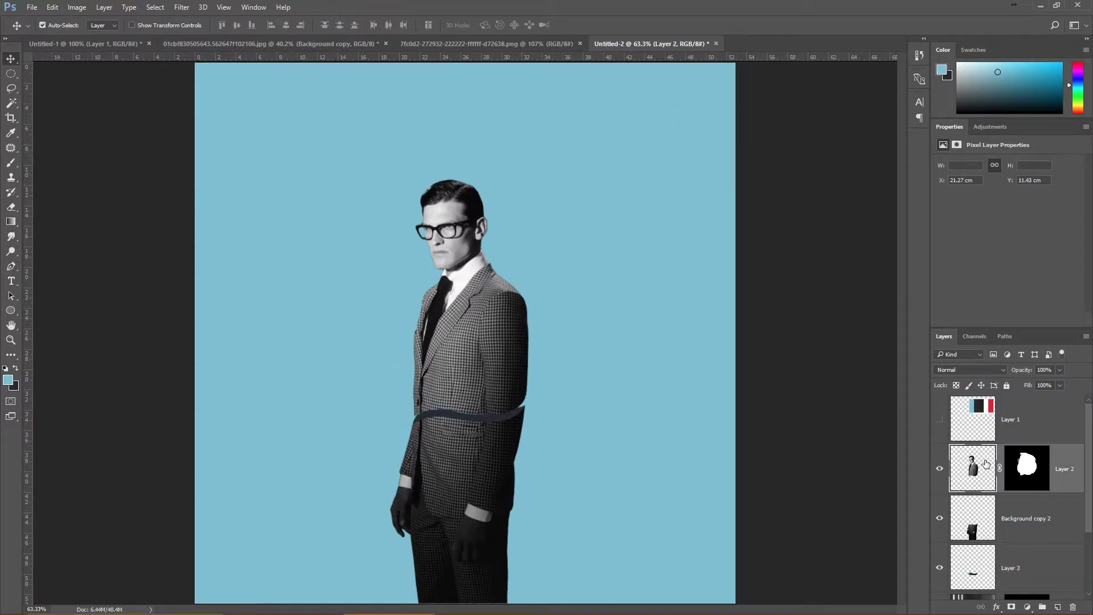
key(Up)
key(Up)
key(Up)
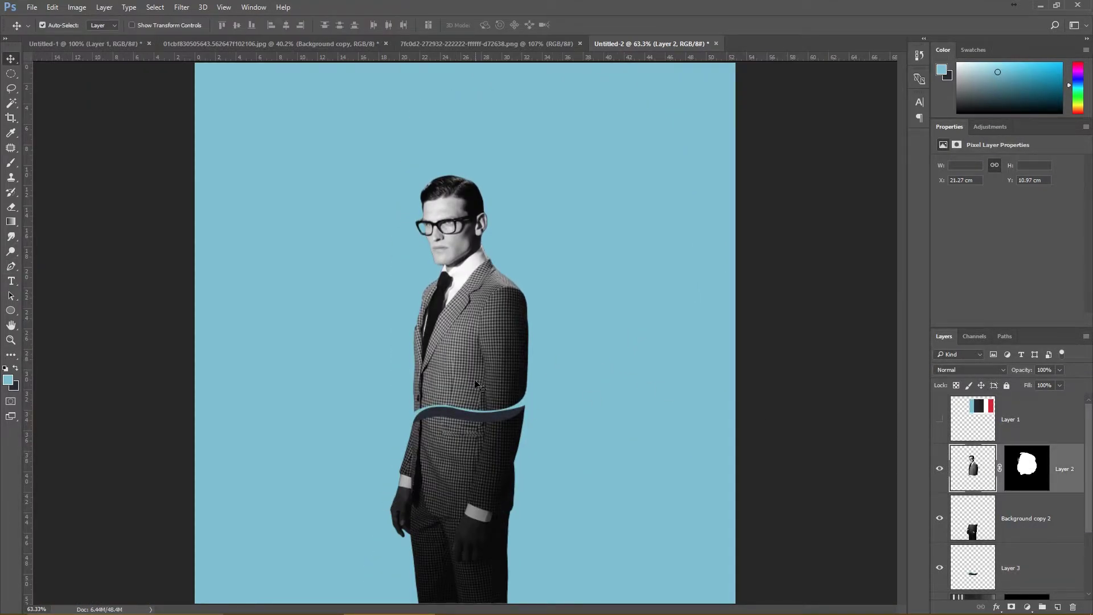
scroll(478, 386, up, 5)
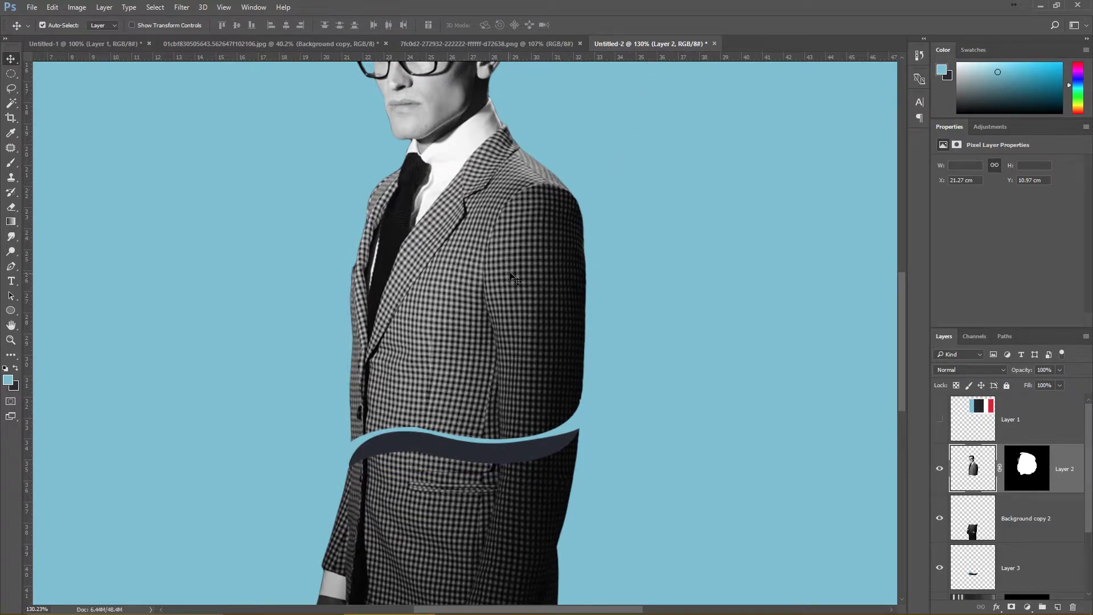
scroll(501, 276, down, 3)
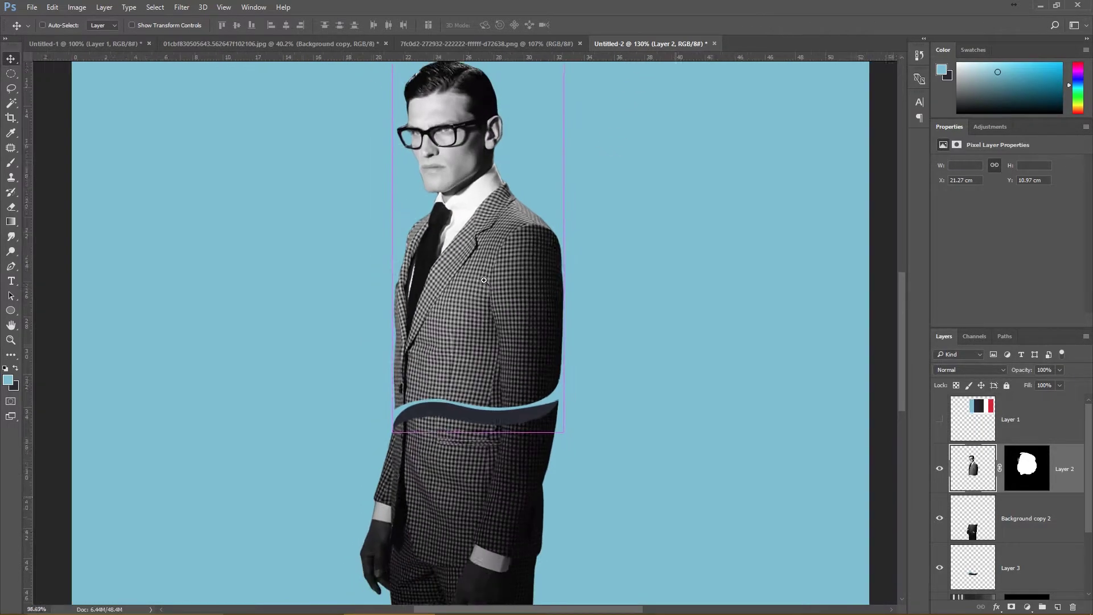
scroll(570, 318, down, 2)
click(978, 586)
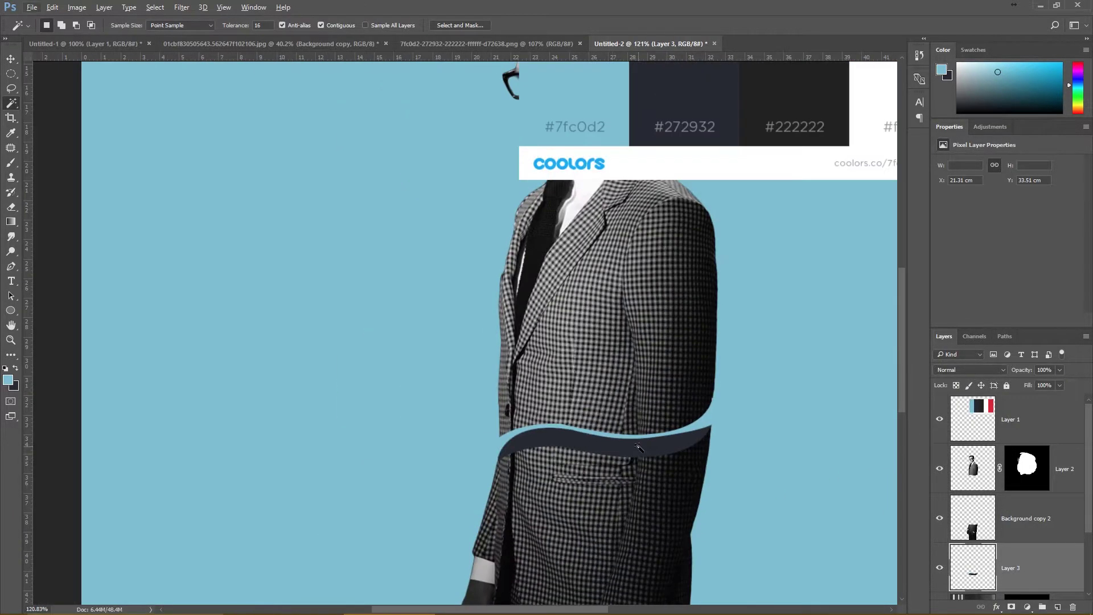
- Give Layer 3 a dark navy #272932 Color Overlay sampled from the palette
double_click(1041, 564)
click(614, 373)
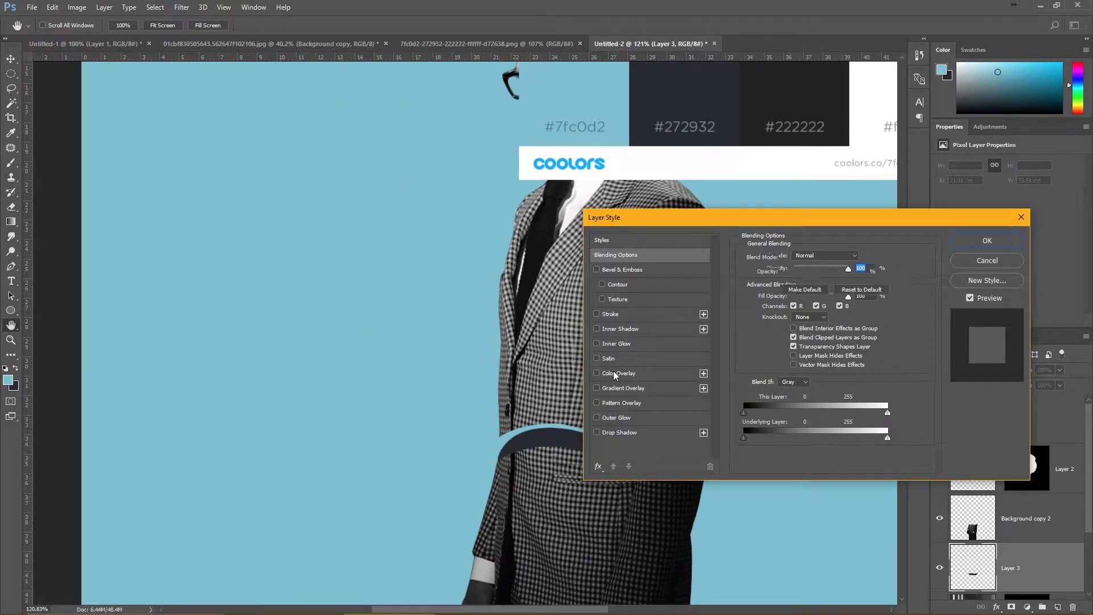
click(861, 256)
click(680, 100)
click(1024, 183)
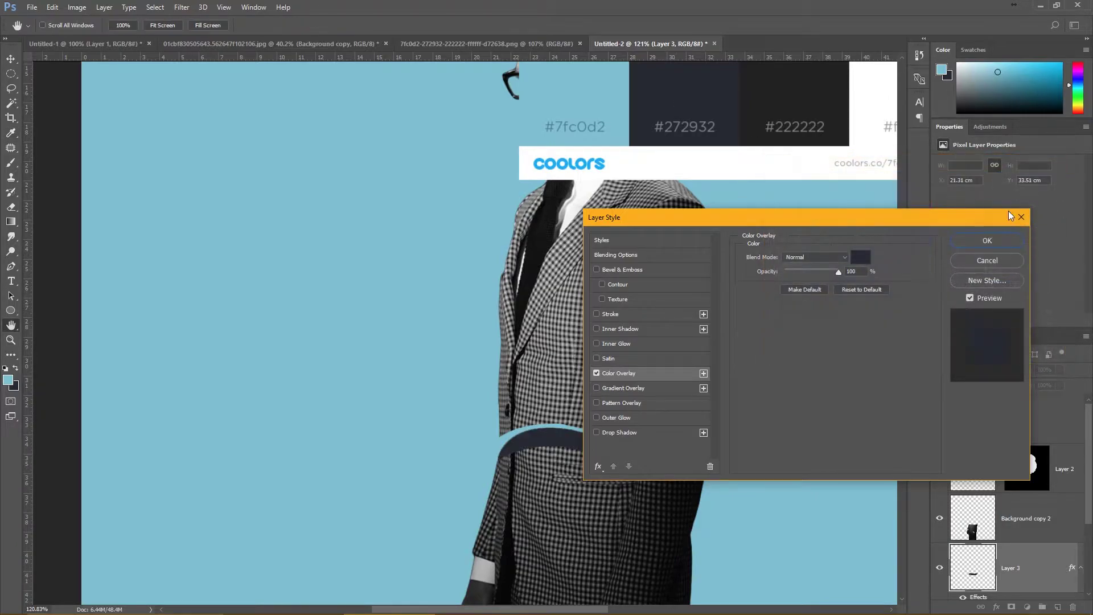
key(Return)
- Hide the Coolors colour palette layer again
scroll(719, 388, down, 3)
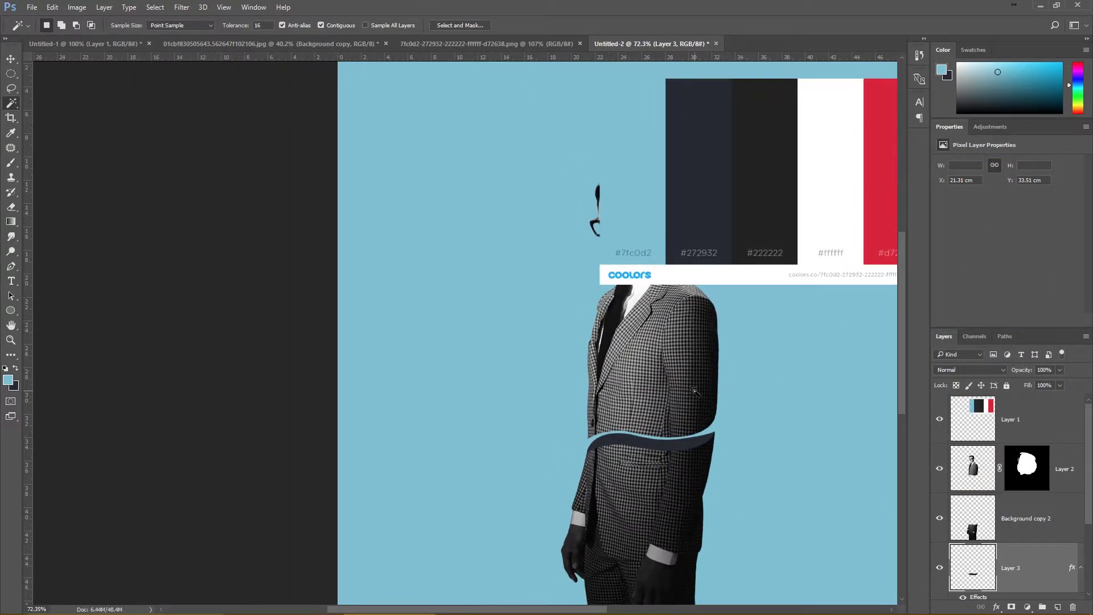
key(v)
click(754, 255)
click(940, 419)
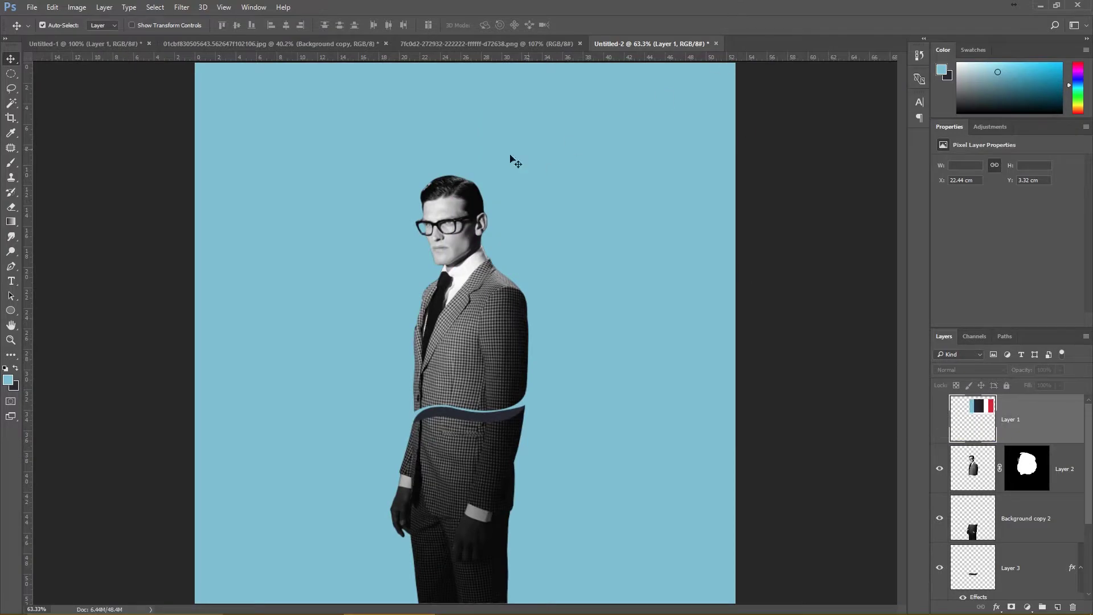
- Trace a closed Pen path around the man's head along the jaw and collar
scroll(501, 319, up, 5)
key(p)
scroll(487, 362, up, 2)
scroll(460, 480, up, 2)
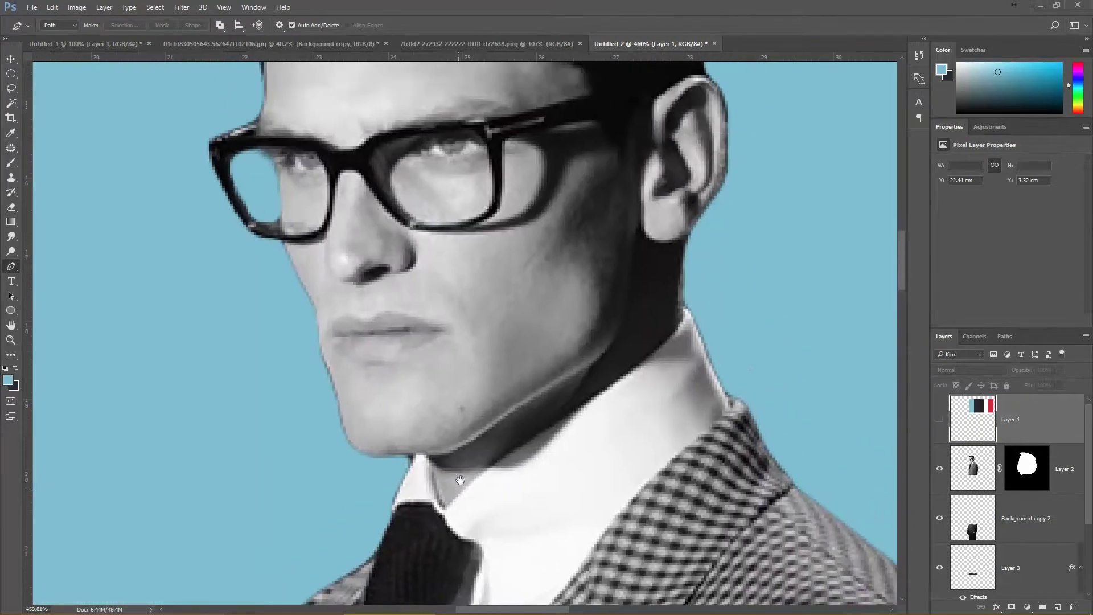
click(447, 513)
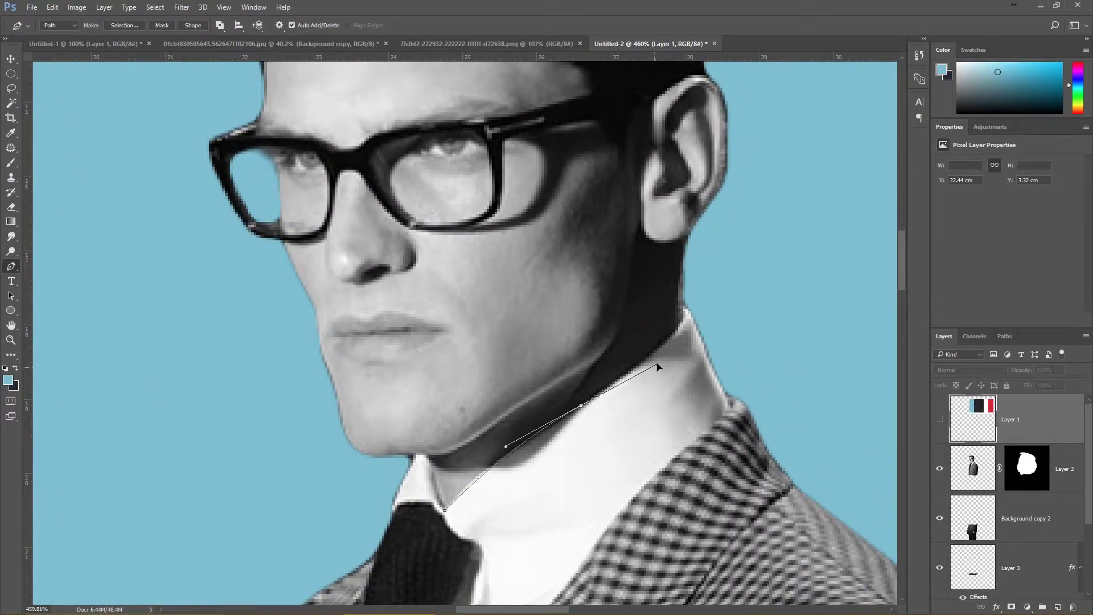
drag(655, 362, 504, 464)
drag(647, 359, 611, 389)
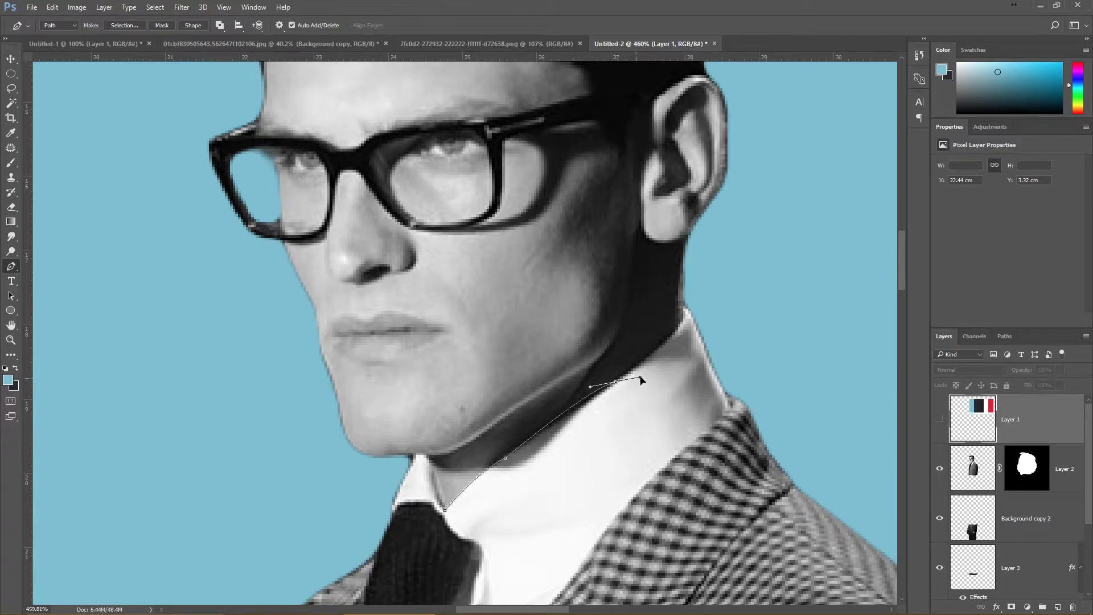
drag(683, 309, 688, 335)
scroll(718, 325, down, 3)
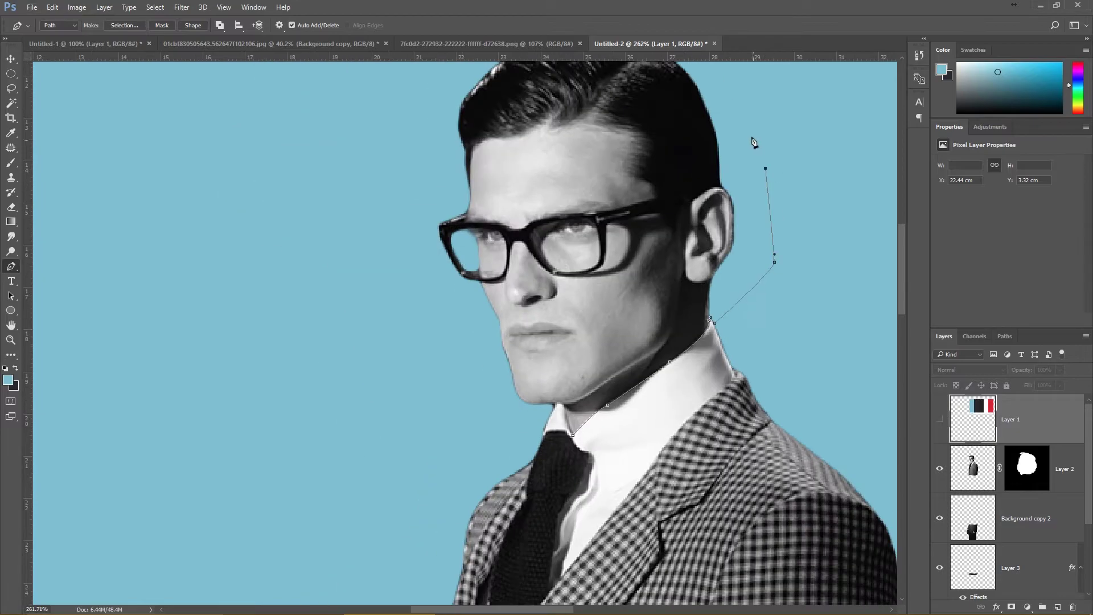
drag(504, 384, 511, 390)
scroll(591, 389, up, 3)
scroll(590, 389, down, 1)
click(579, 403)
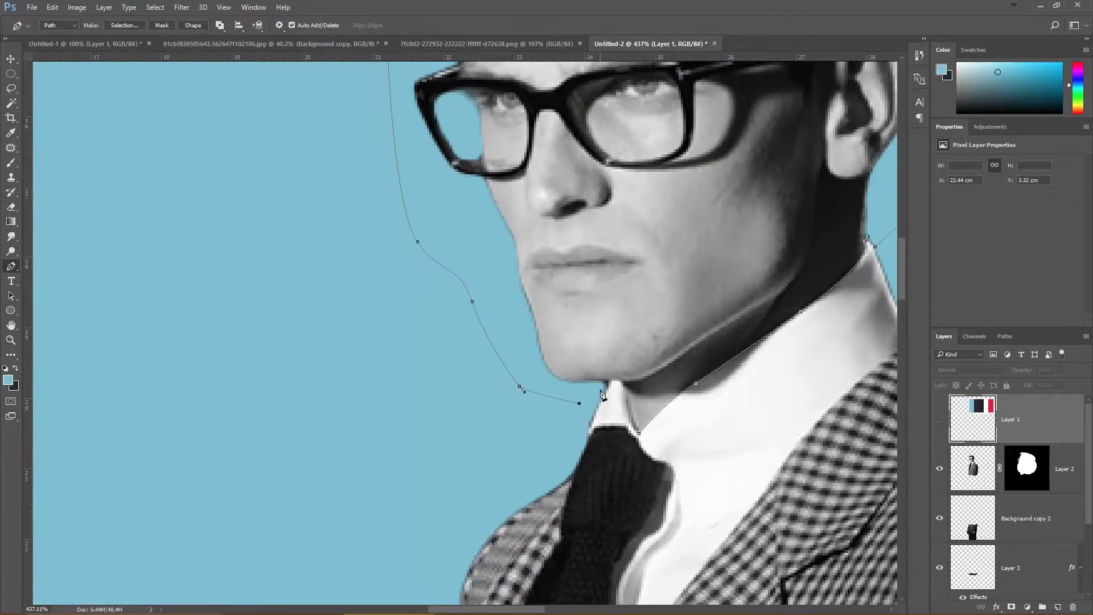
click(639, 433)
- Turn the head path into a selection and fill Layer 2's mask black to hide it
key(ctrl+Return)
click(1027, 468)
key(alt+BackSpace)
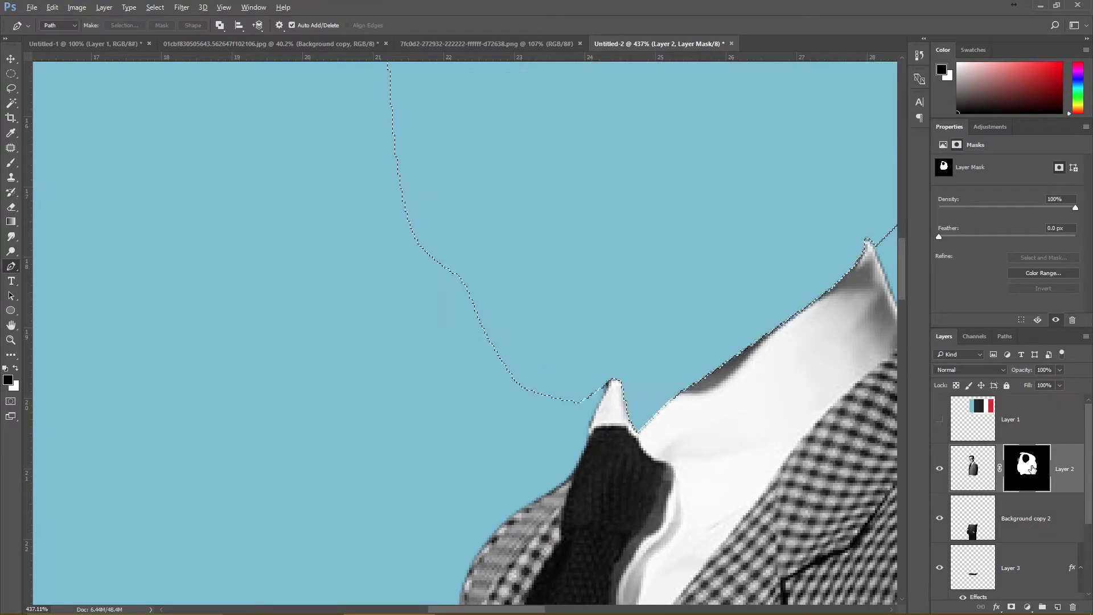
key(ctrl+d)
key(ctrl+0)
- Add a new layer, load Layer 2's mask as a selection, and set a soft white brush at 73% opacity
key(v)
scroll(530, 372, up, 5)
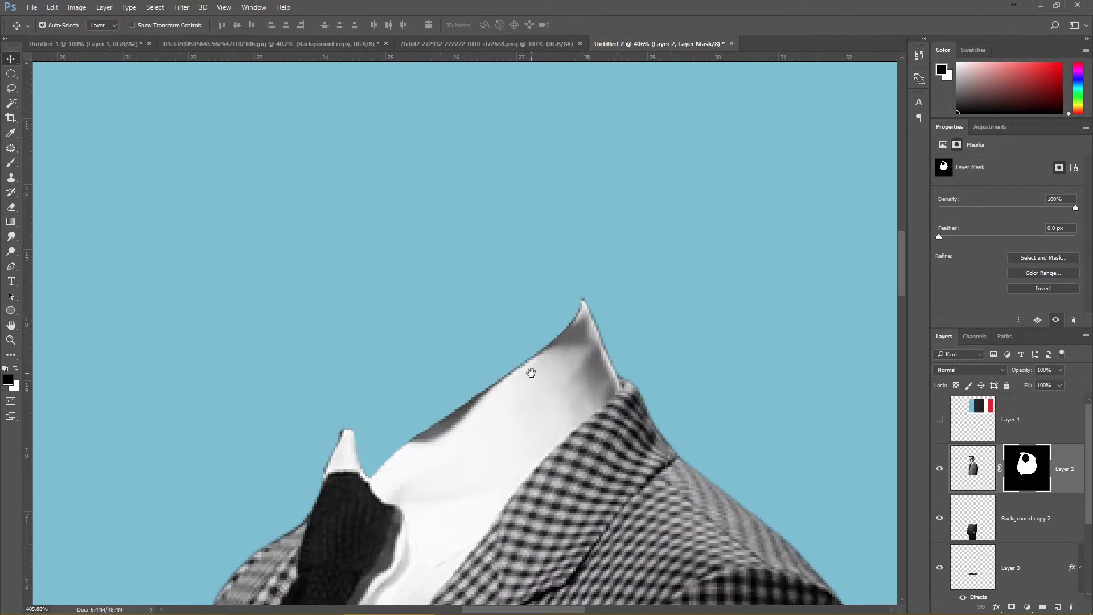
key(b)
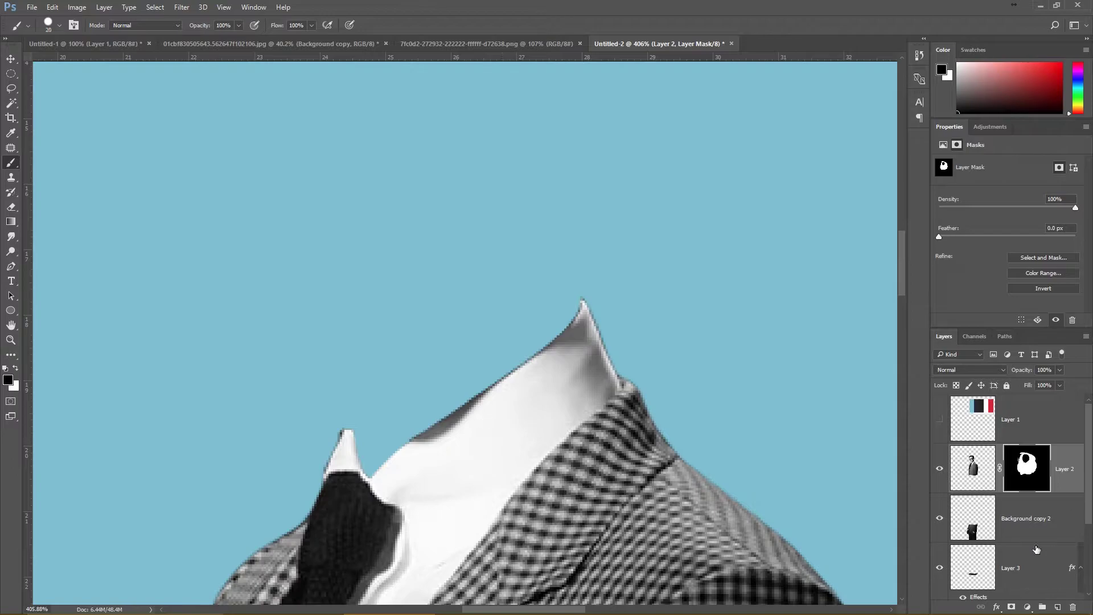
click(1057, 607)
alt+click(740, 284)
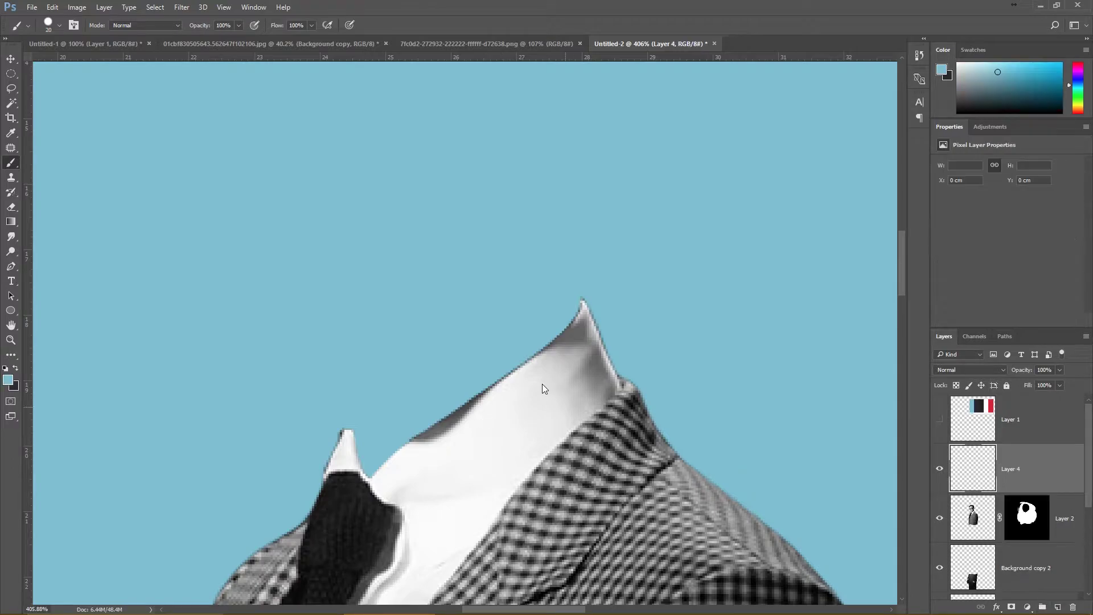
ctrl+click(1027, 514)
key(d)
key(x)
key(7)
key(3)
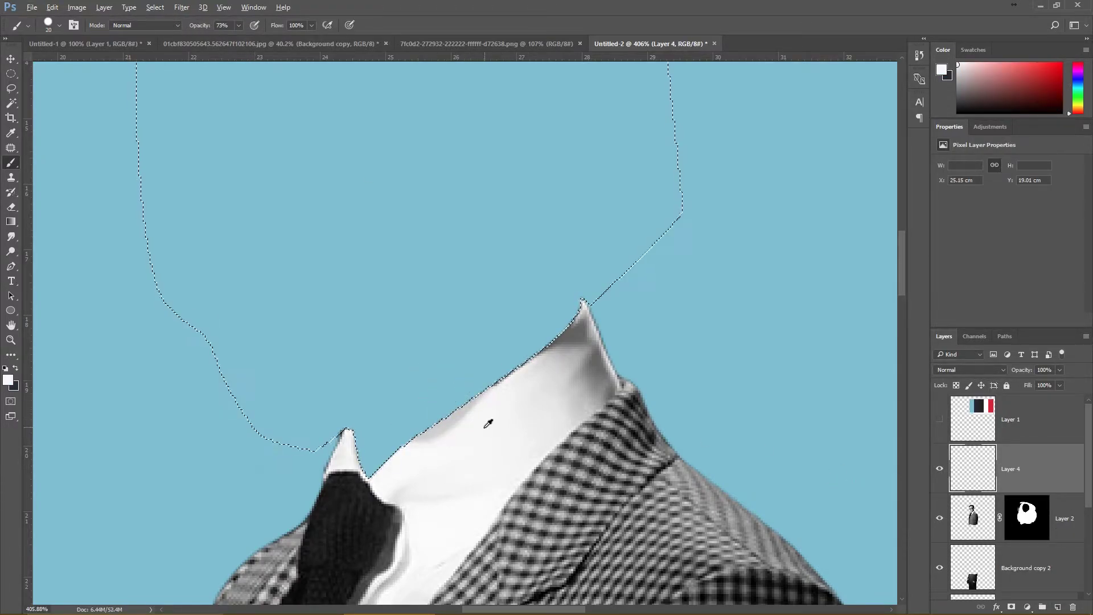
right_click(523, 415)
double_click(554, 517)
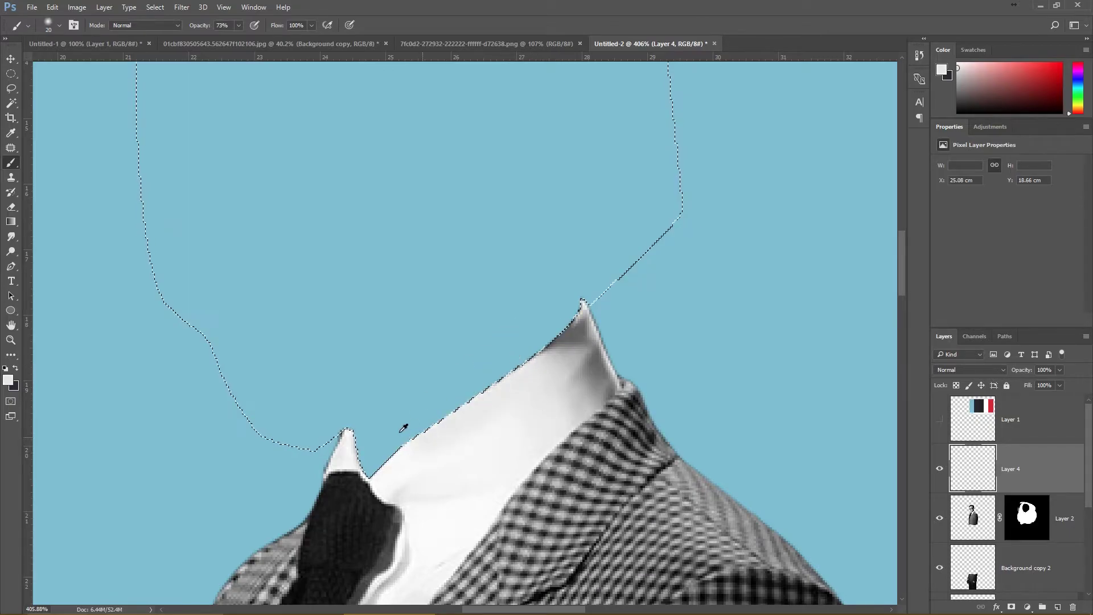
- Paint white along the collar's upper edge with a size-3 brush, then deselect
drag(404, 427, 585, 305)
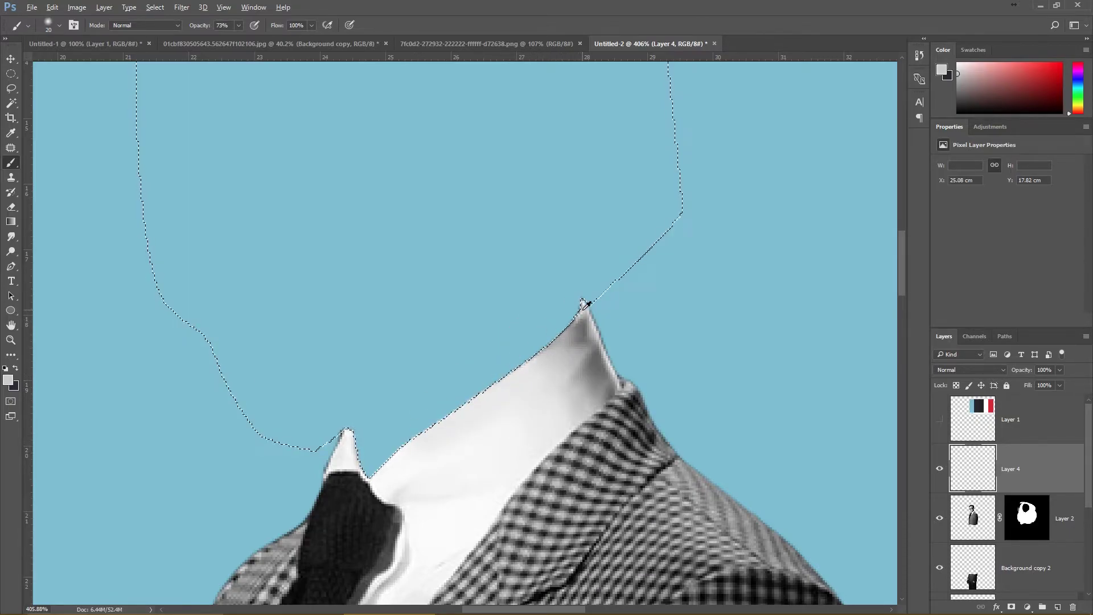
alt+click(585, 304)
key(bracketleft)
key(bracketleft)
key(bracketleft)
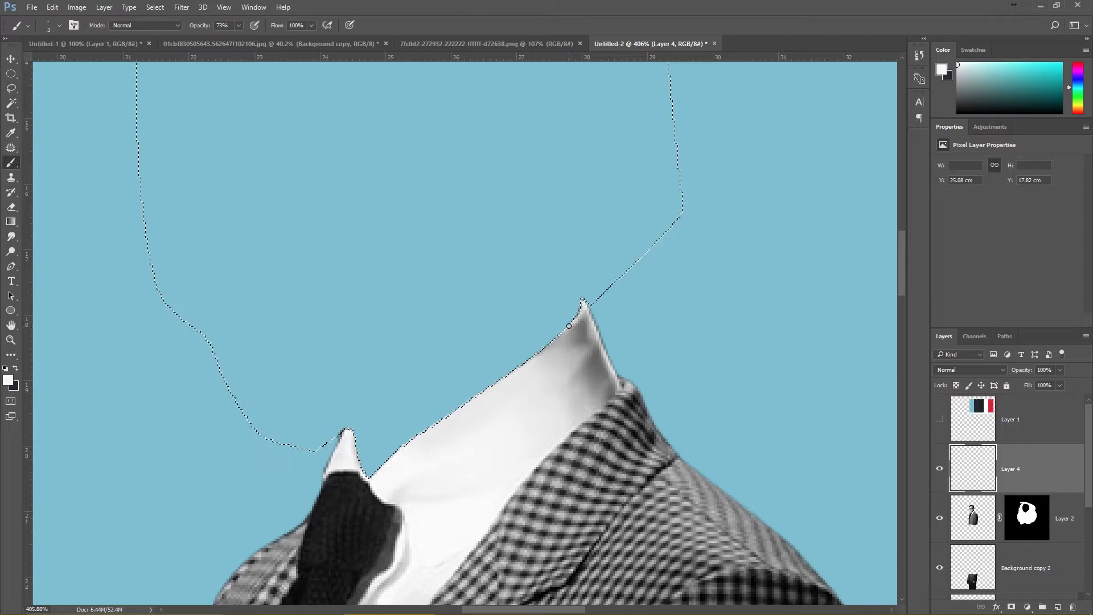
drag(569, 326, 510, 373)
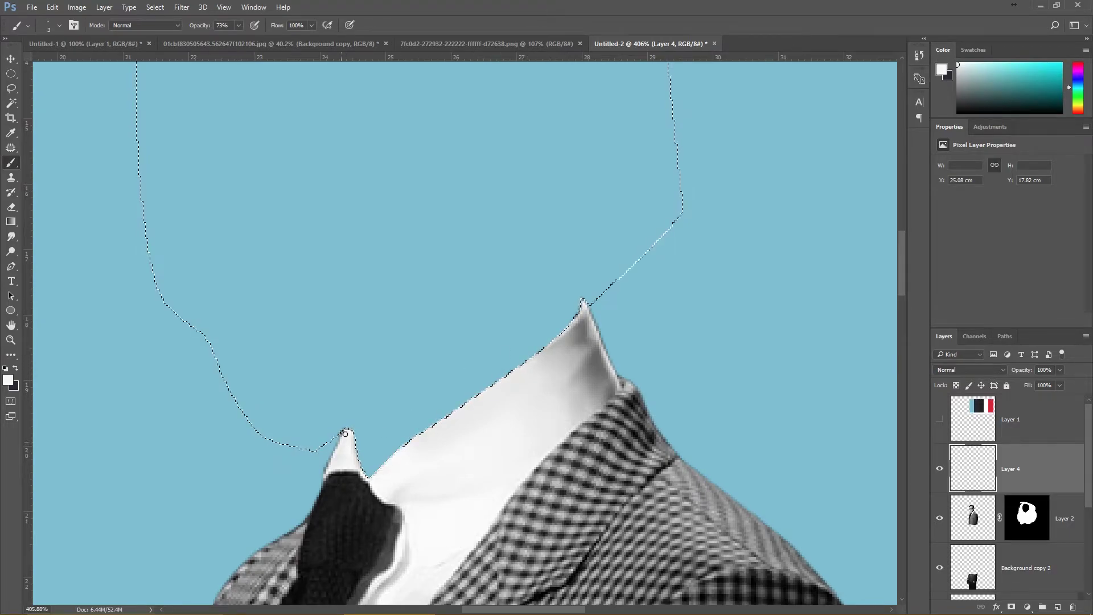
drag(343, 432, 358, 464)
key(ctrl+d)
key(ctrl+0)
key(p)
scroll(525, 347, up, 5)
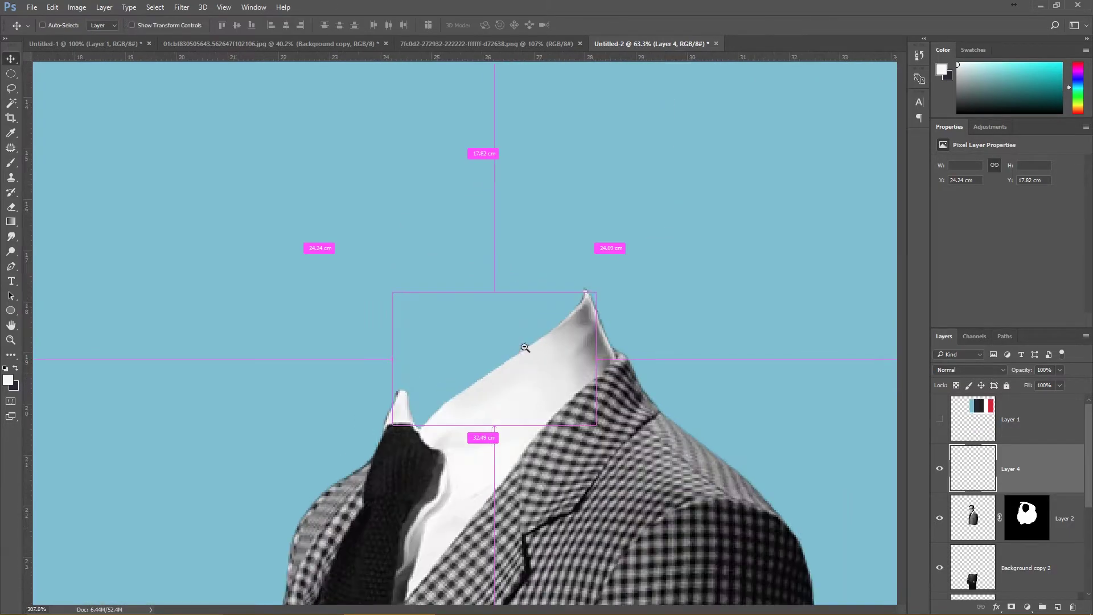
- Fill a rounded neck-hole selection dark navy on new Layer 5, placed behind the suit
click(407, 398)
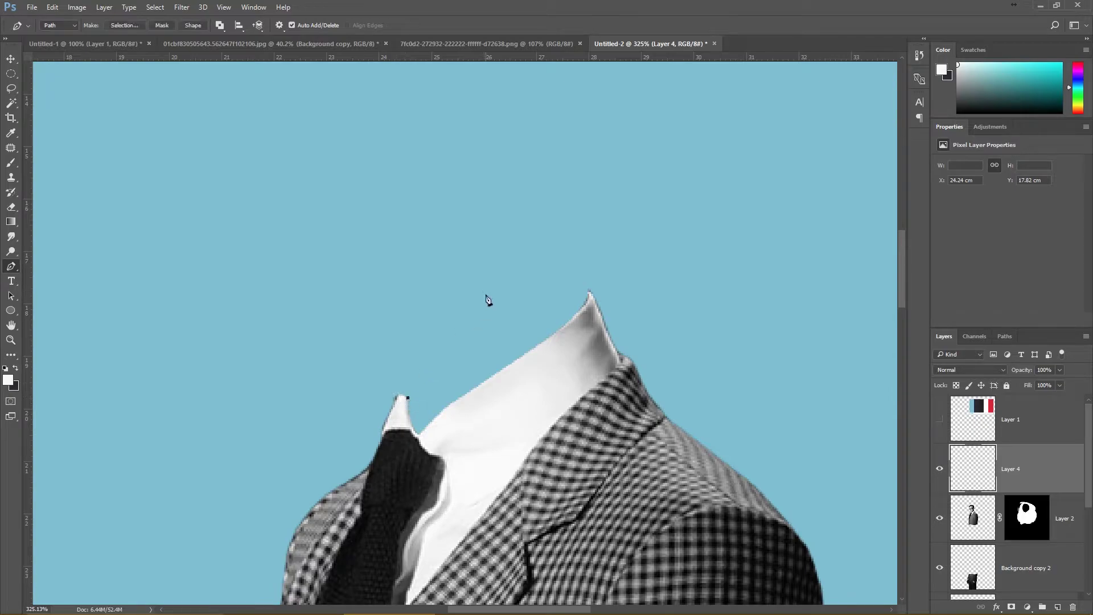
mouse_move(487, 297)
mouse_down()
mouse_move(481, 279)
mouse_move(548, 267)
mouse_move(657, 313)
mouse_up()
click(597, 338)
drag(422, 451, 404, 435)
key(ctrl+Return)
key(ctrl+shift+n)
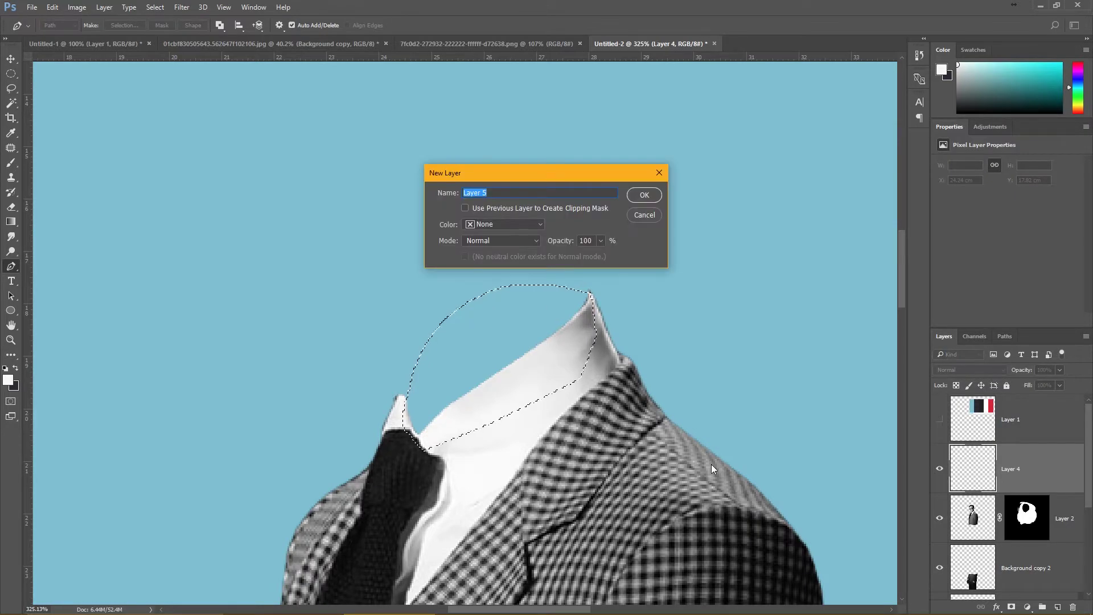
key(Return)
key(ctrl+BackSpace)
key(ctrl+bracketleft)
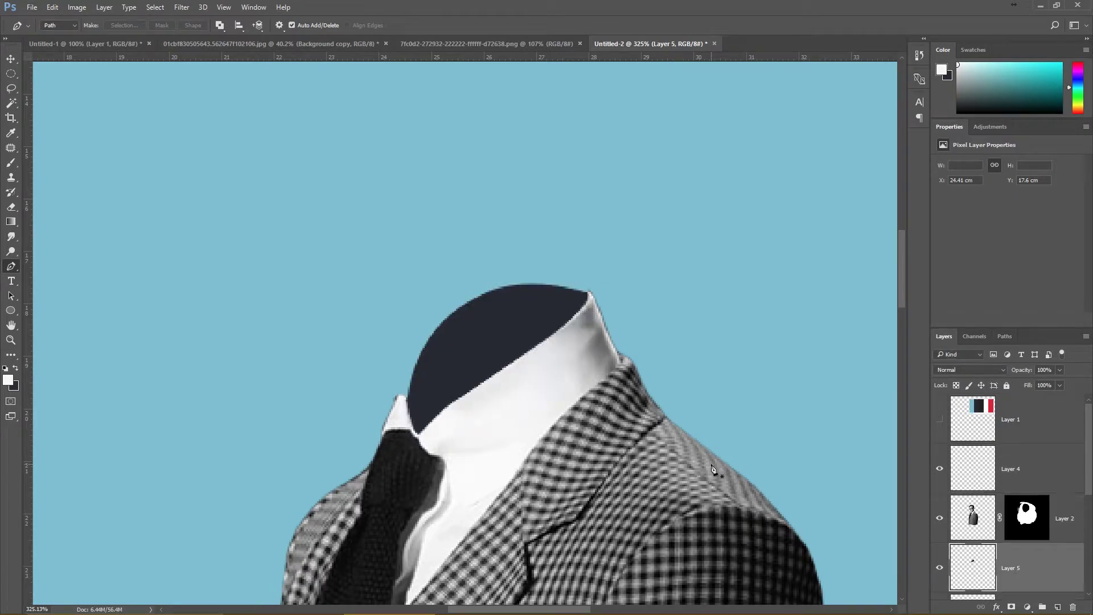
- Make a selection from a new path and select the collar touch-up layer
key(v)
key(p)
key(ctrl+Return)
key(i)
click(984, 477)
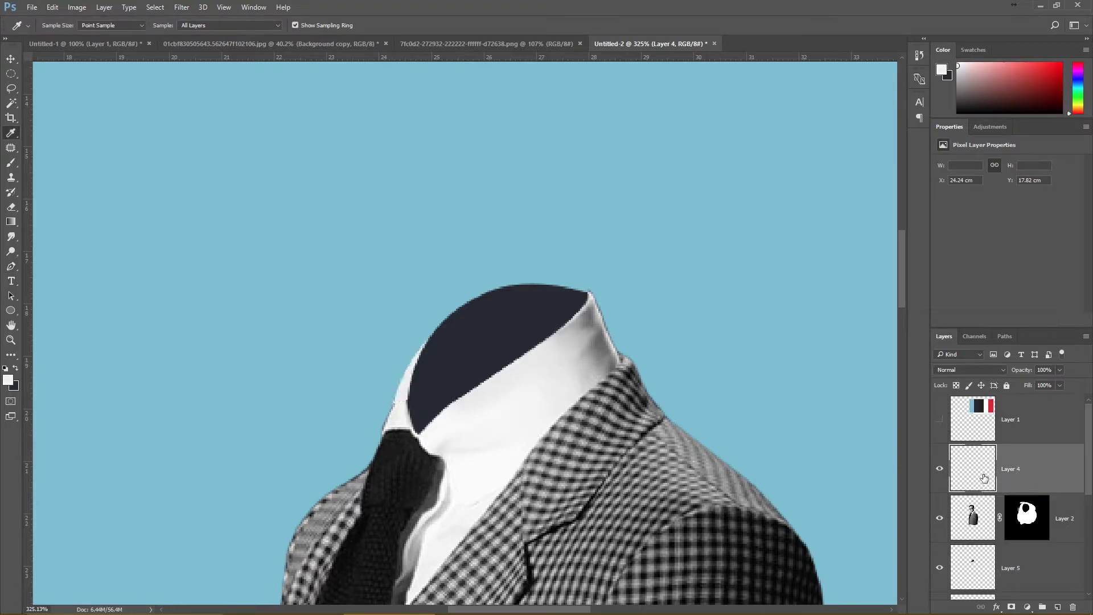
key(v)
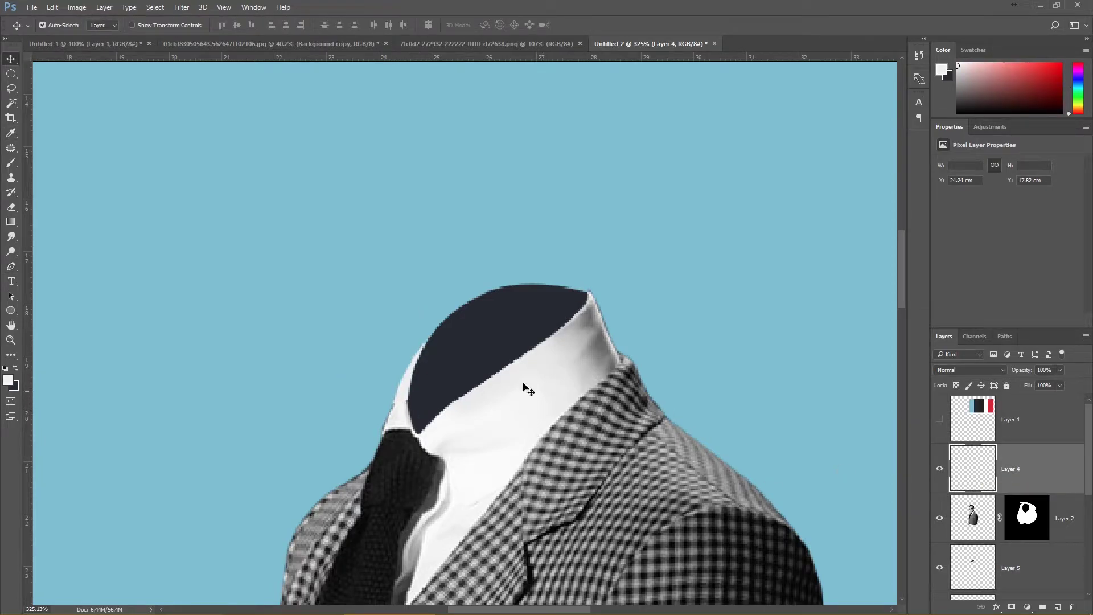
- Paint white along the collar's left edge
scroll(444, 455, up, 5)
key(b)
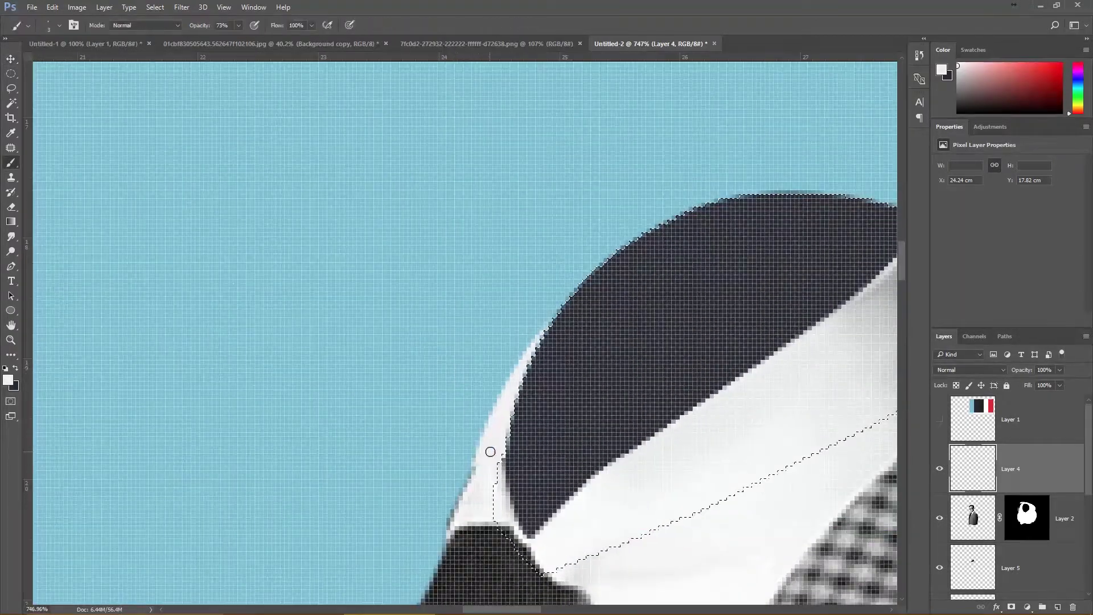
drag(471, 487, 474, 453)
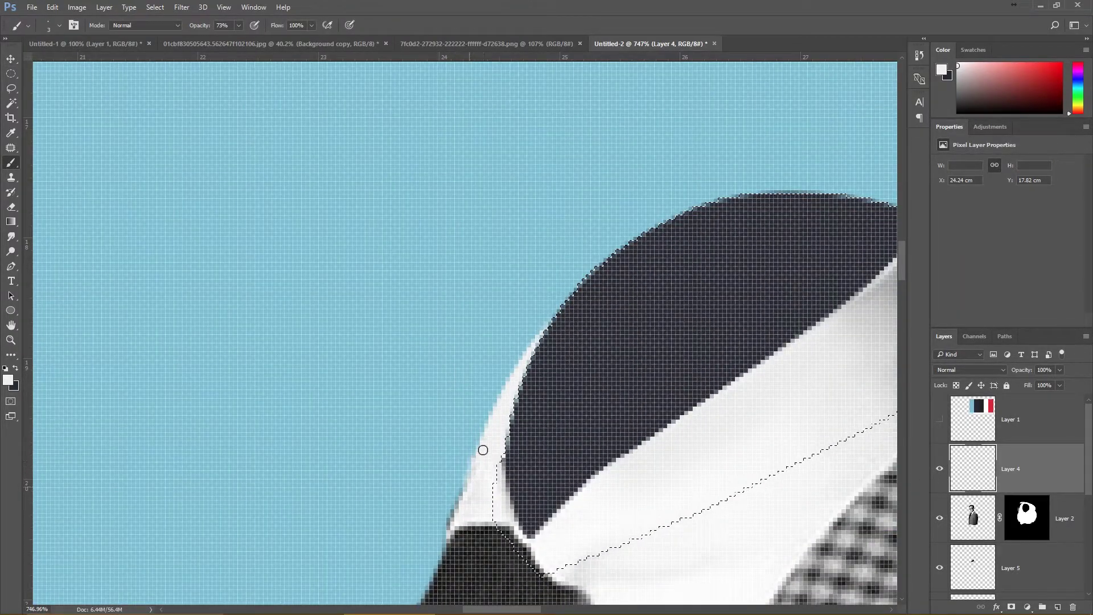
scroll(519, 402, down, 3)
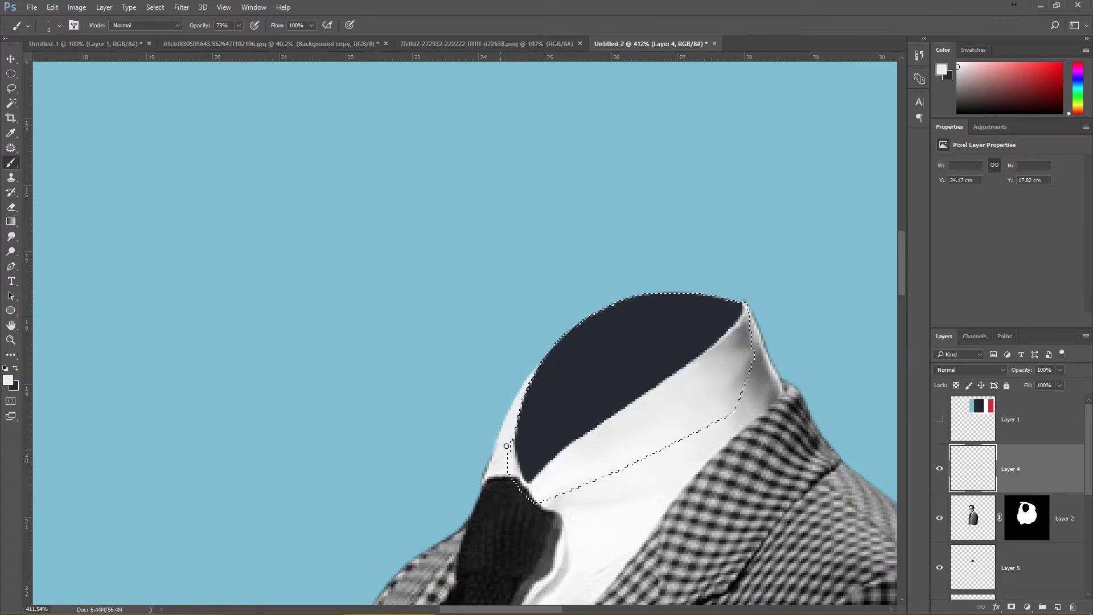
key(ctrl+0)
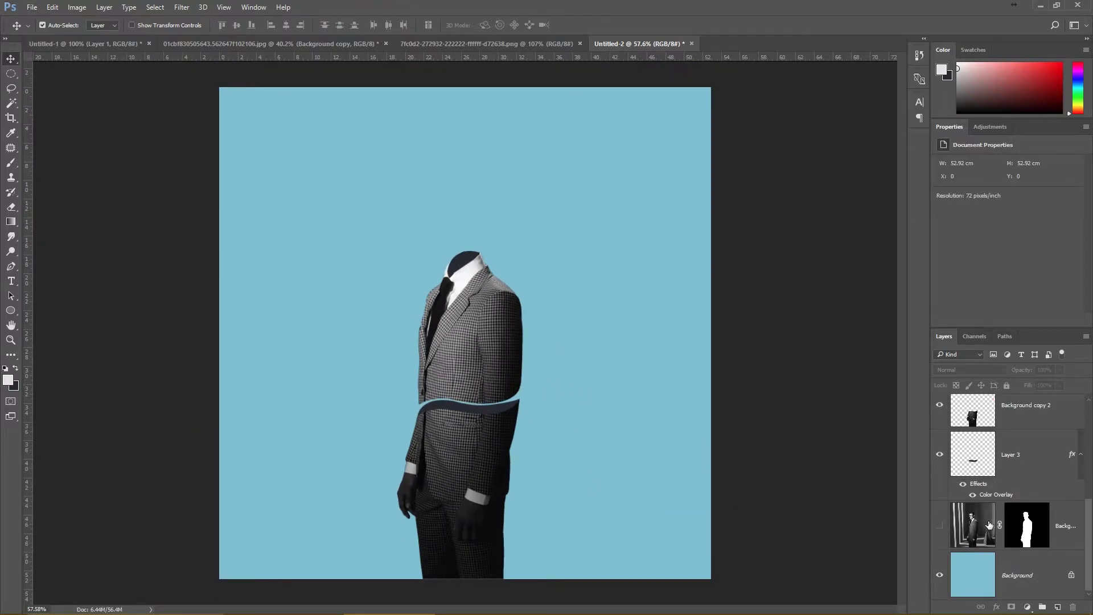
- Group the suit layers into Group 1 and drag in the pexels-photo-104991 grass field photo
click(989, 524)
scroll(994, 484, up, 5)
shift+click(1021, 474)
key(ctrl+g)
click(940, 450)
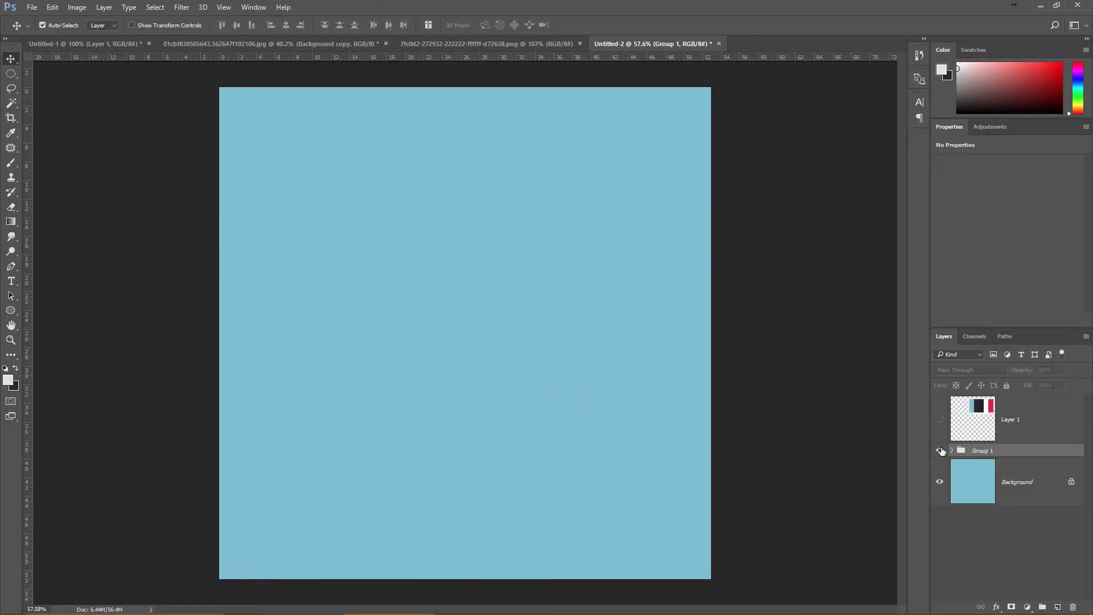
click(673, 455)
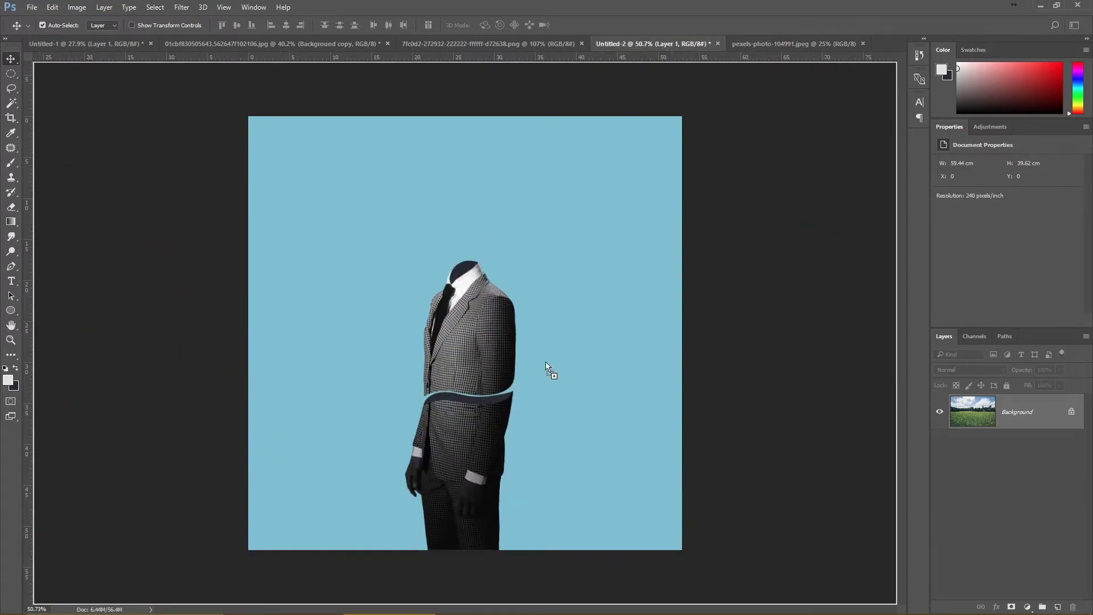
drag(545, 365, 549, 392)
- Scale the field photo down and move it lower with Free Transform
key(ctrl+t)
key(ctrl+minus)
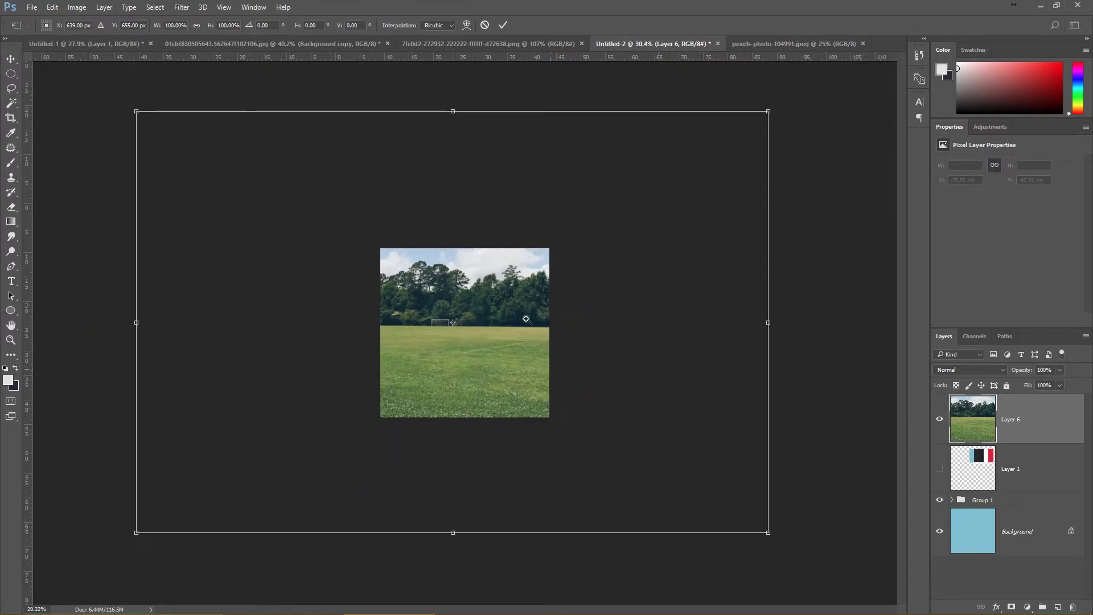
drag(134, 110, 245, 184)
ctrl+click(543, 385)
drag(545, 440, 550, 458)
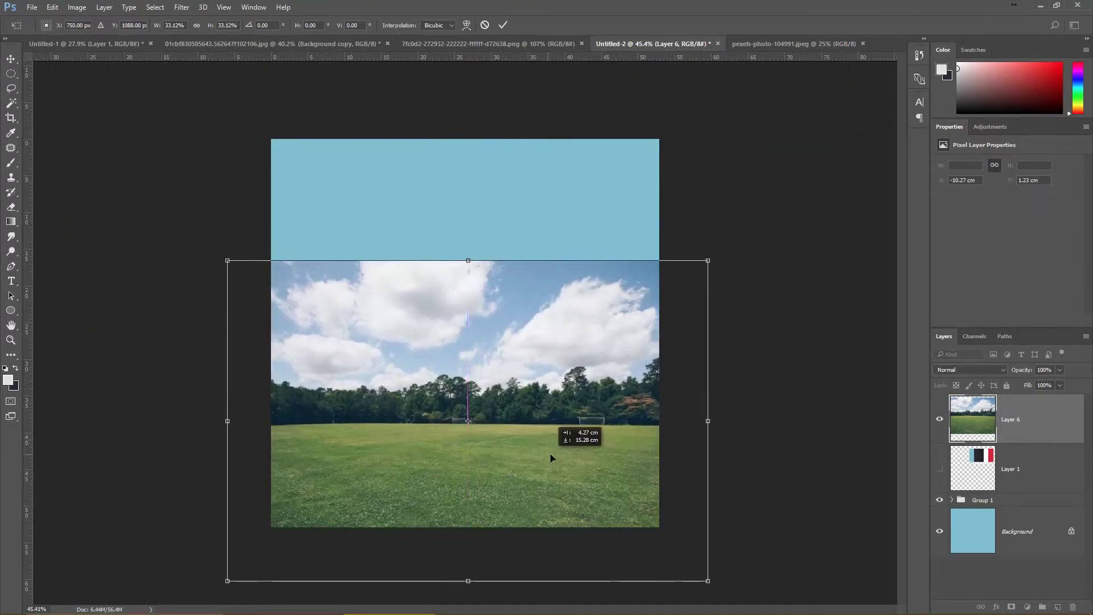
key(Return)
- Pen-trace around the grass and add a layer mask so only the grass shows
key(p)
key(ctrl+0)
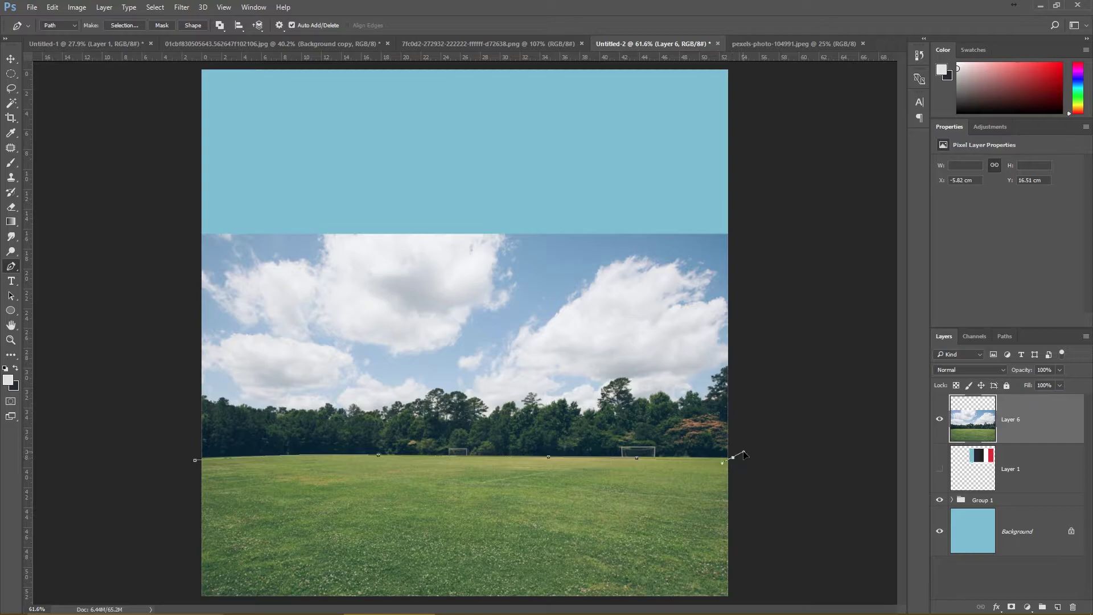
key(ctrl+minus)
click(659, 508)
click(366, 529)
click(215, 518)
click(313, 404)
key(ctrl+Return)
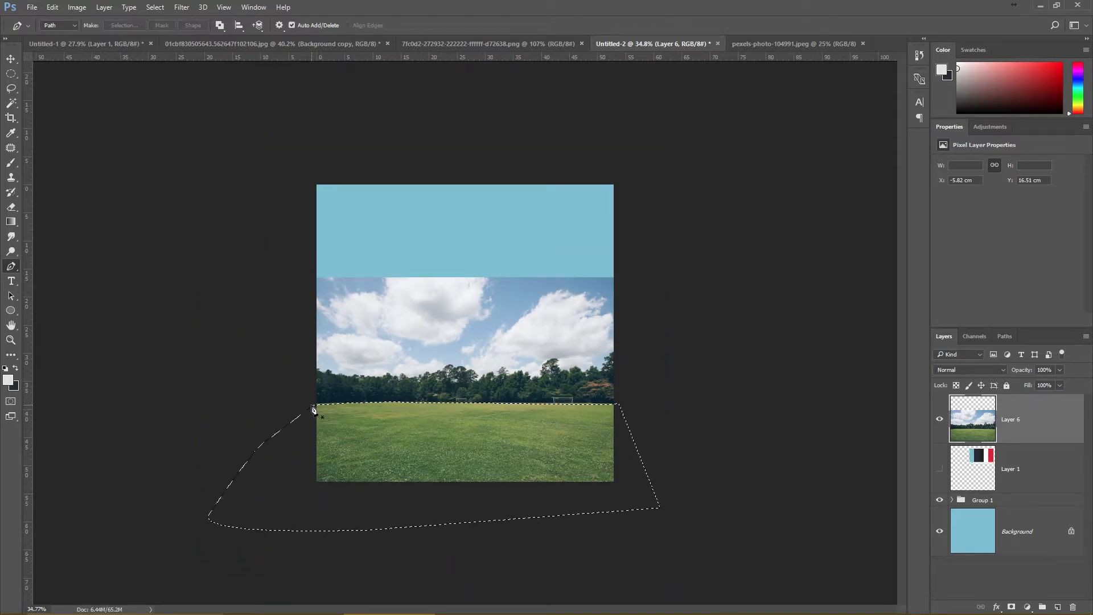
click(1011, 606)
key(v)
scroll(463, 452, up, 2)
- Lower the grass horizon and copy a curved hill strip onto new Layer 7
key(ctrl+bracketleft)
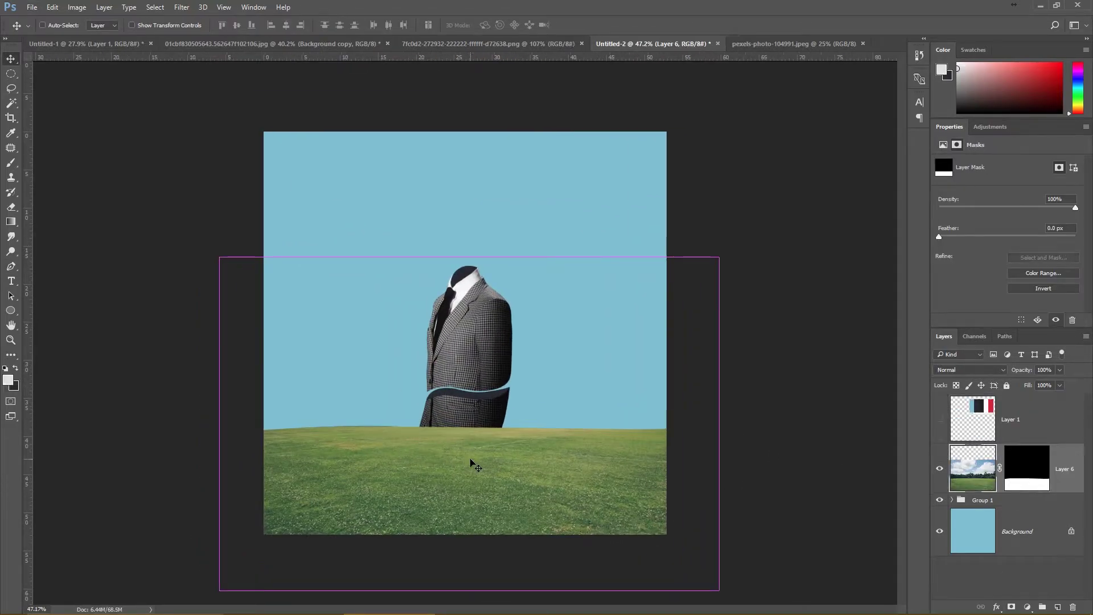
key(ctrl+bracketleft)
drag(545, 465, 562, 484)
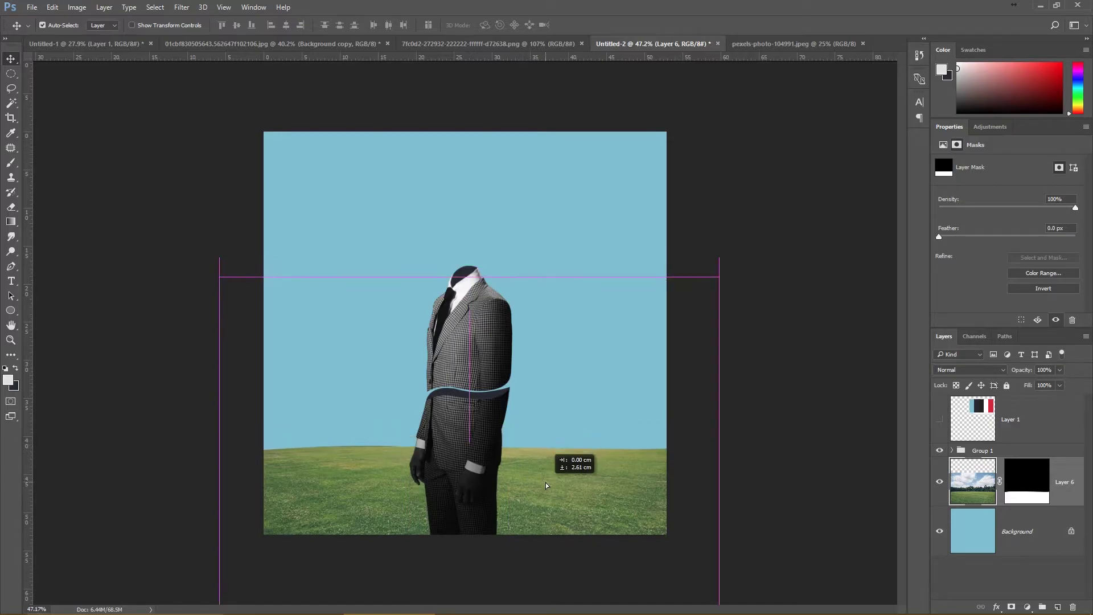
key(p)
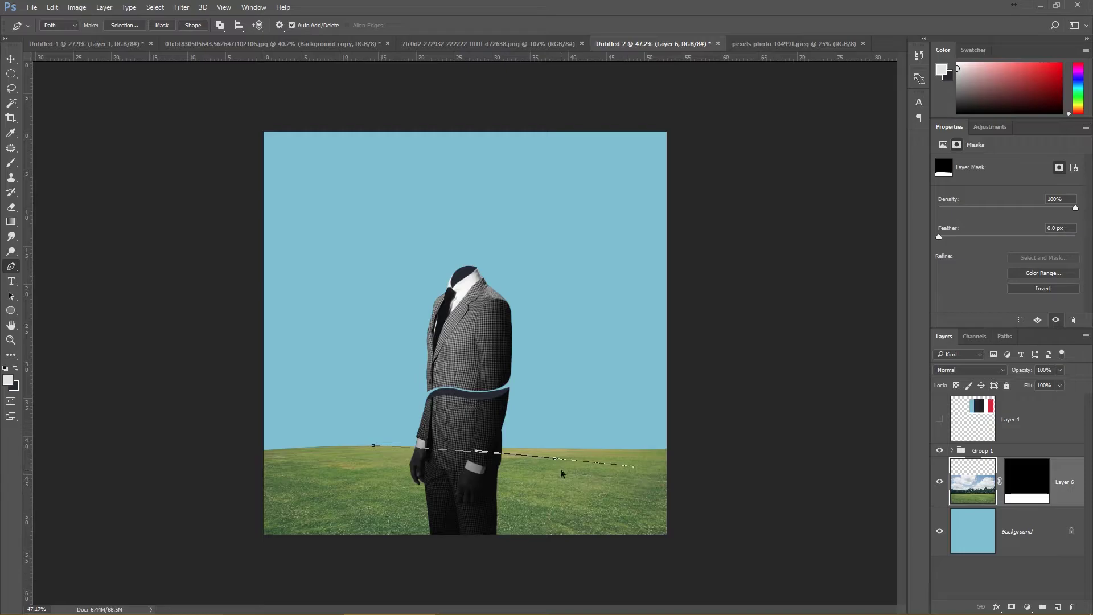
drag(563, 472, 693, 504)
click(673, 438)
click(357, 423)
click(373, 446)
key(ctrl+Return)
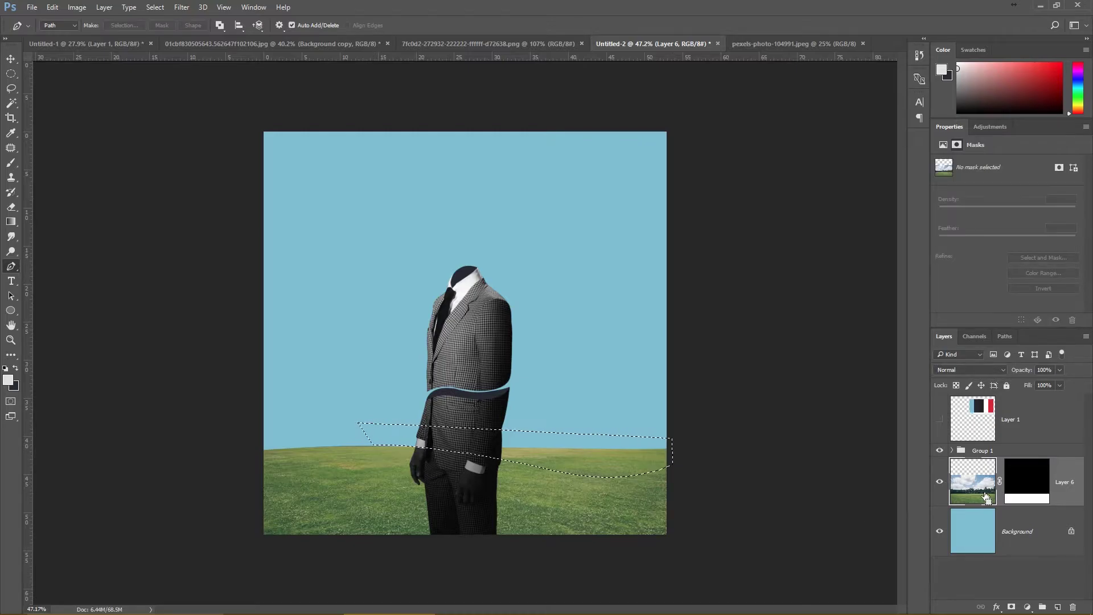
key(ctrl+j)
- Copy the grass mask to Layer 7 and give it an 18% opacity Color Overlay
drag(1027, 530, 1040, 490)
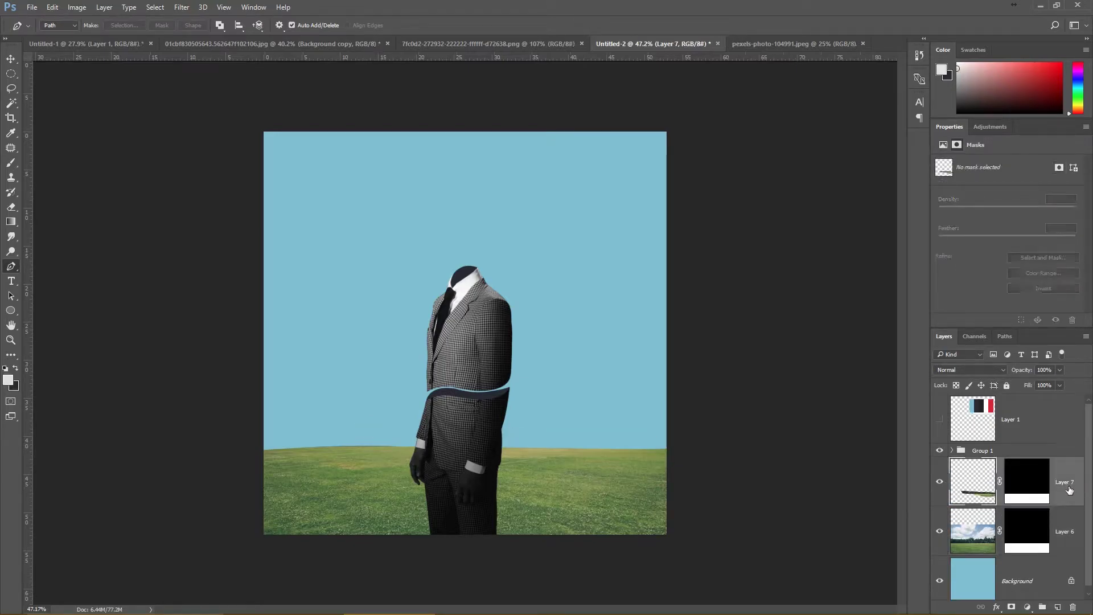
click(939, 420)
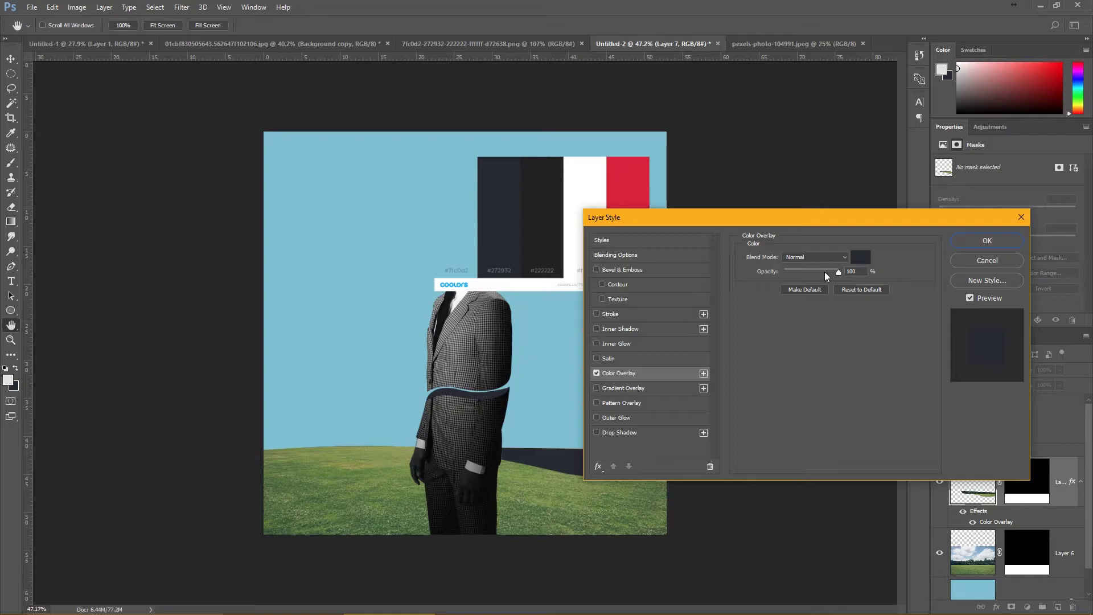
drag(827, 277, 795, 273)
click(988, 240)
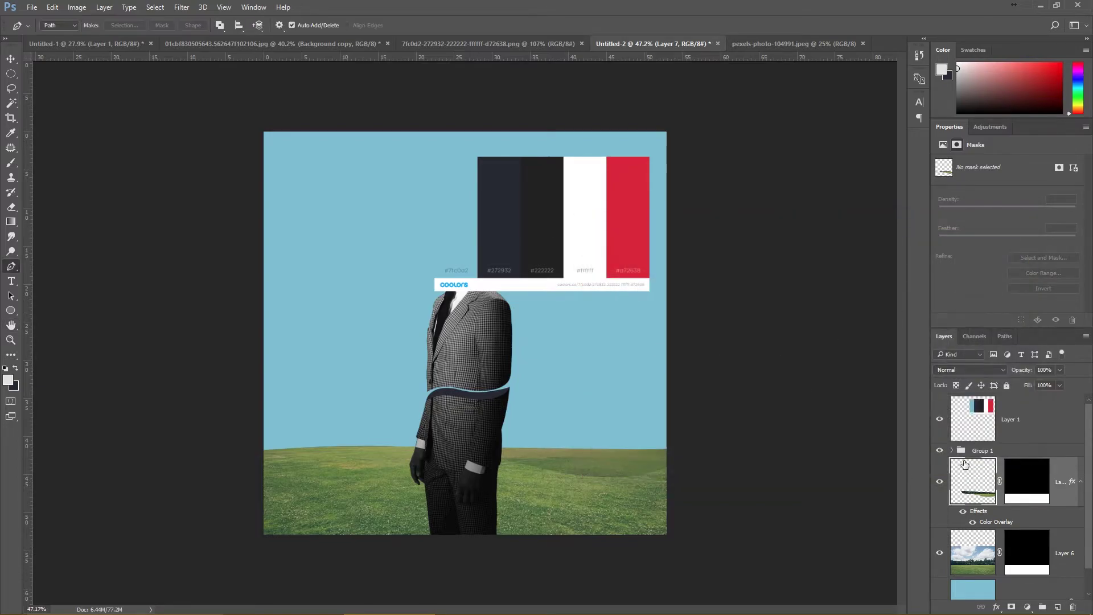
key(p)
click(940, 420)
- Draw an ellipse circle behind the suit's torso, enlarge it and move it up behind the shoulders
scroll(668, 418, up, 2)
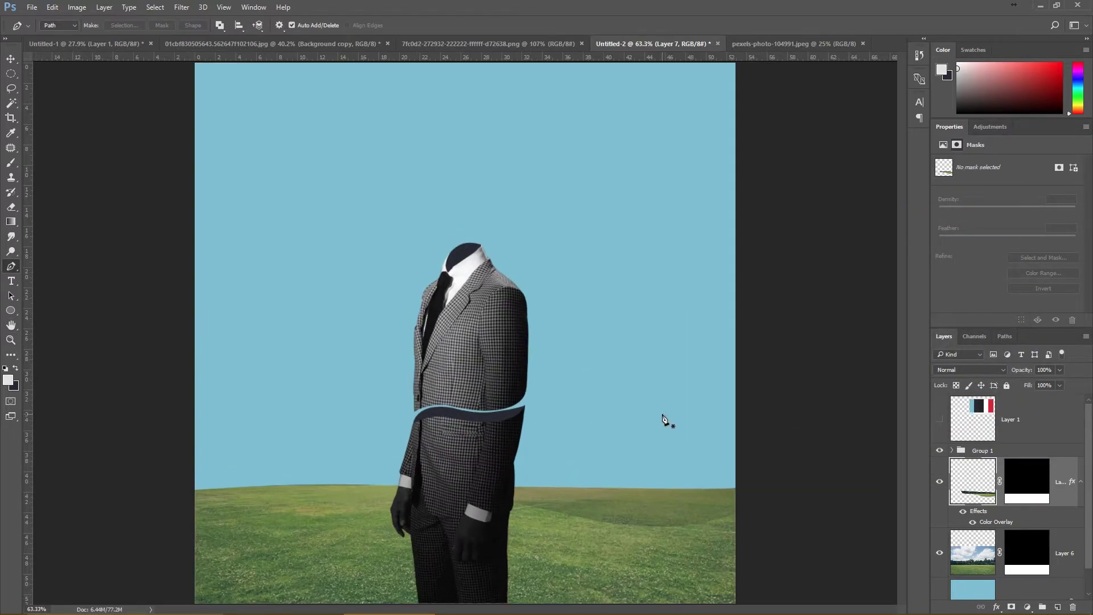
click(12, 310)
drag(346, 227, 590, 471)
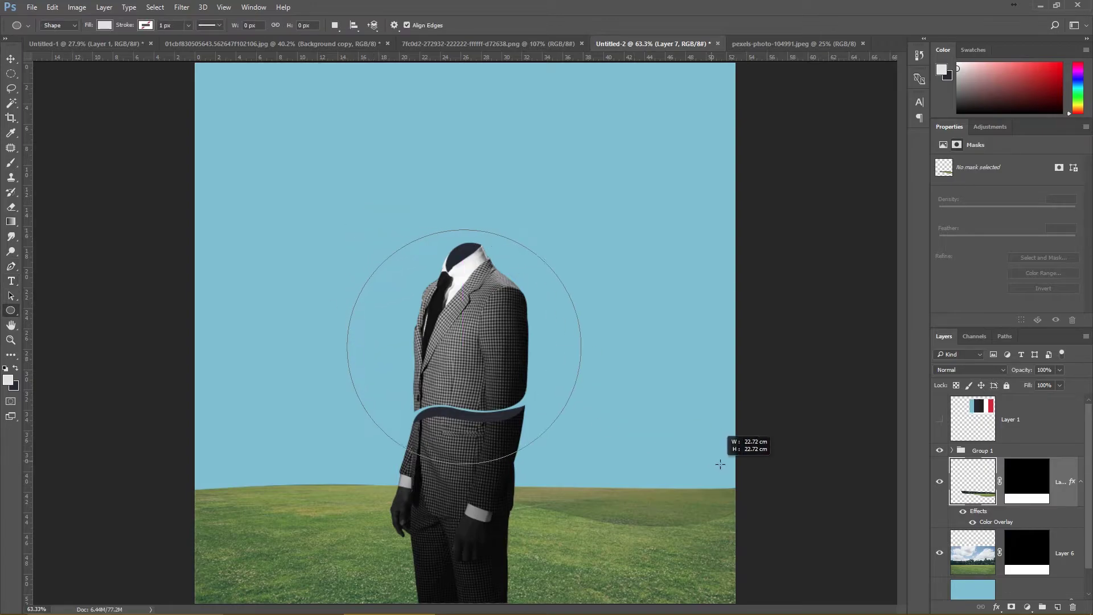
key(v)
drag(549, 353, 558, 360)
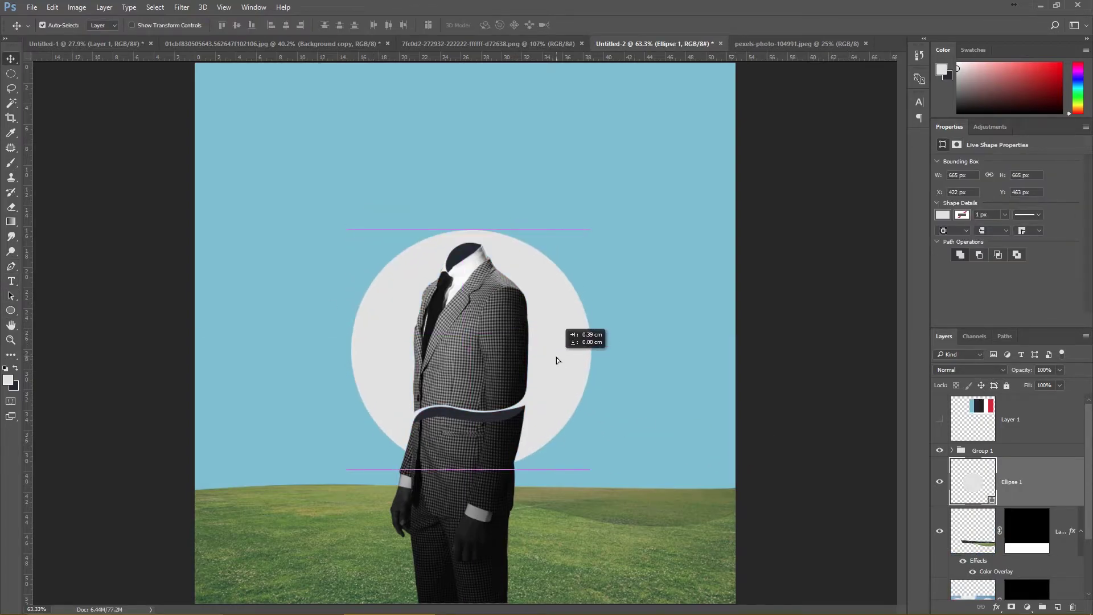
key(ctrl+t)
drag(348, 238, 301, 181)
key(Return)
drag(598, 378, 586, 359)
- Fill the circle with red sampled from the colour palette and move it down
click(940, 419)
double_click(991, 500)
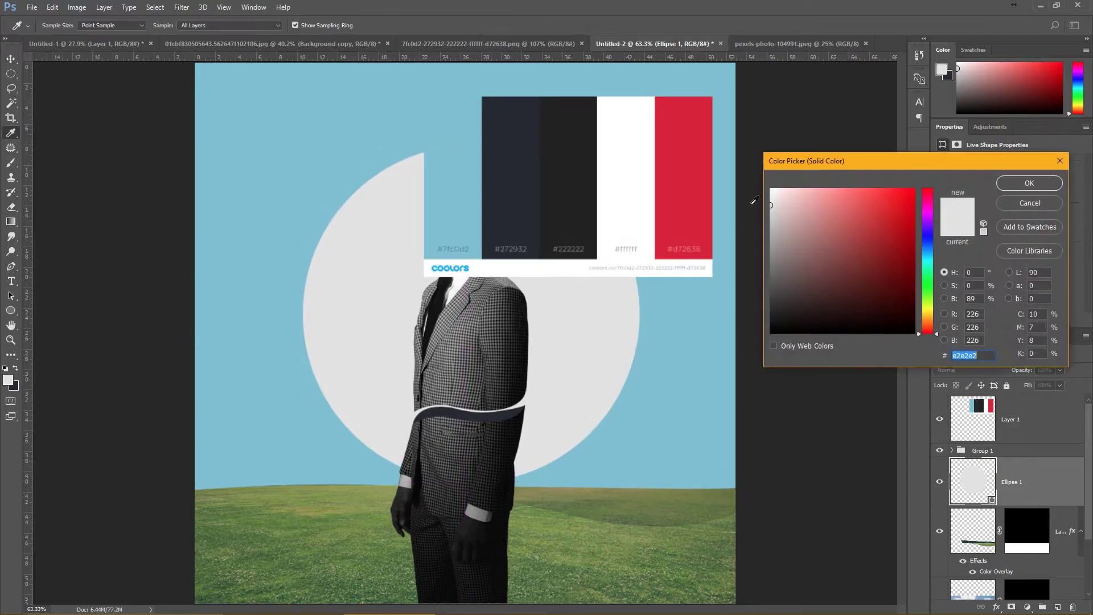
click(683, 171)
click(1029, 183)
click(940, 419)
key(ctrl+minus)
drag(564, 301, 542, 330)
- Lower the grass layer and move the red circle further down
key(ctrl+t)
drag(582, 235, 551, 266)
key(Return)
drag(568, 480, 571, 501)
drag(539, 432, 527, 404)
- Enlarge the red circle to about 114%, nudging it down, and fit the canvas in the window
key(ctrl+t)
drag(552, 281, 562, 282)
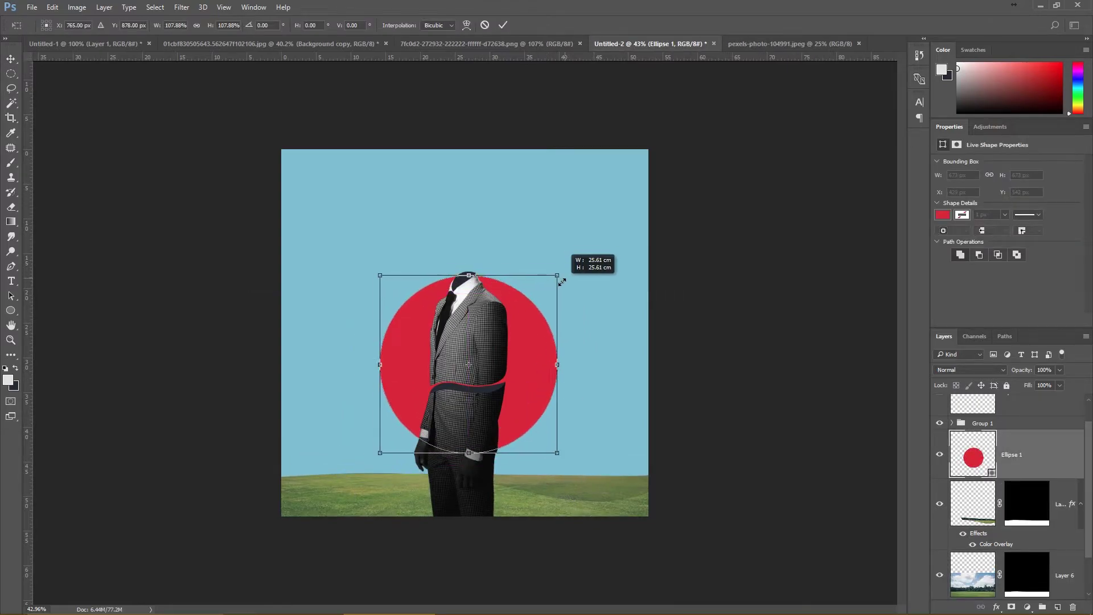
drag(528, 314, 524, 329)
mouse_move(562, 280)
mouse_down()
mouse_move(575, 277)
mouse_move(549, 292)
mouse_up()
key(Return)
key(ctrl+t)
key(Return)
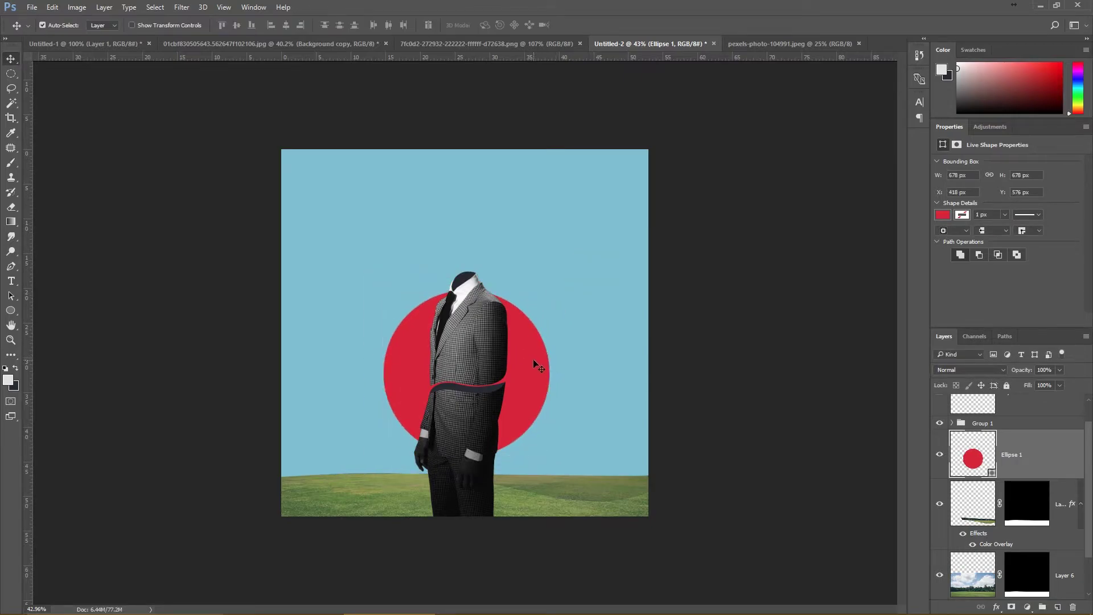
key(ctrl+0)
key(ctrl+t)
key(Return)
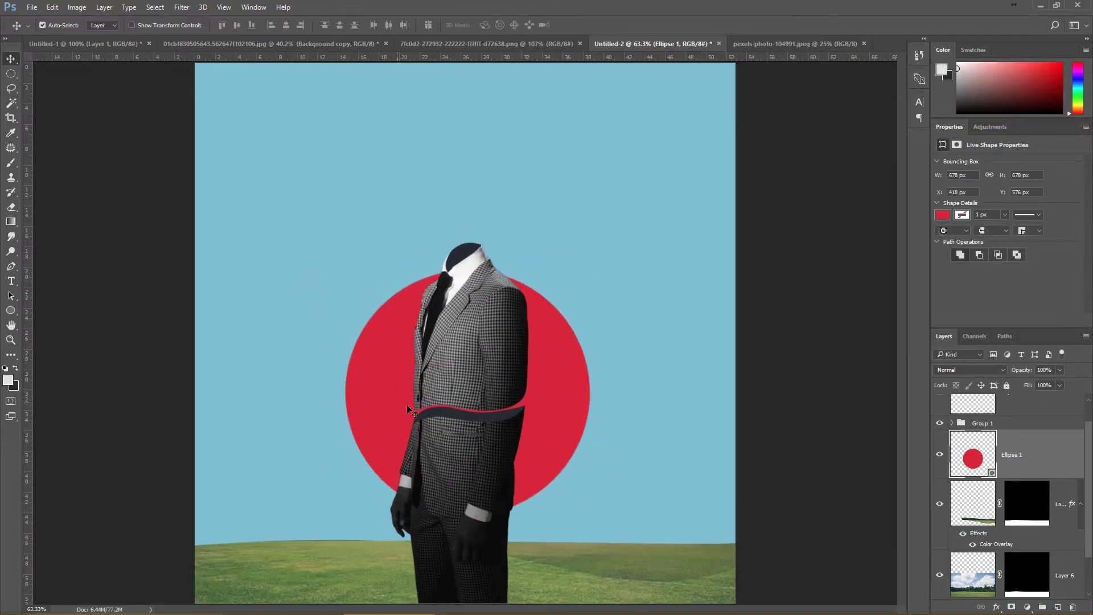
- Change the circle's fill to white sampled from the colour palette
click(986, 452)
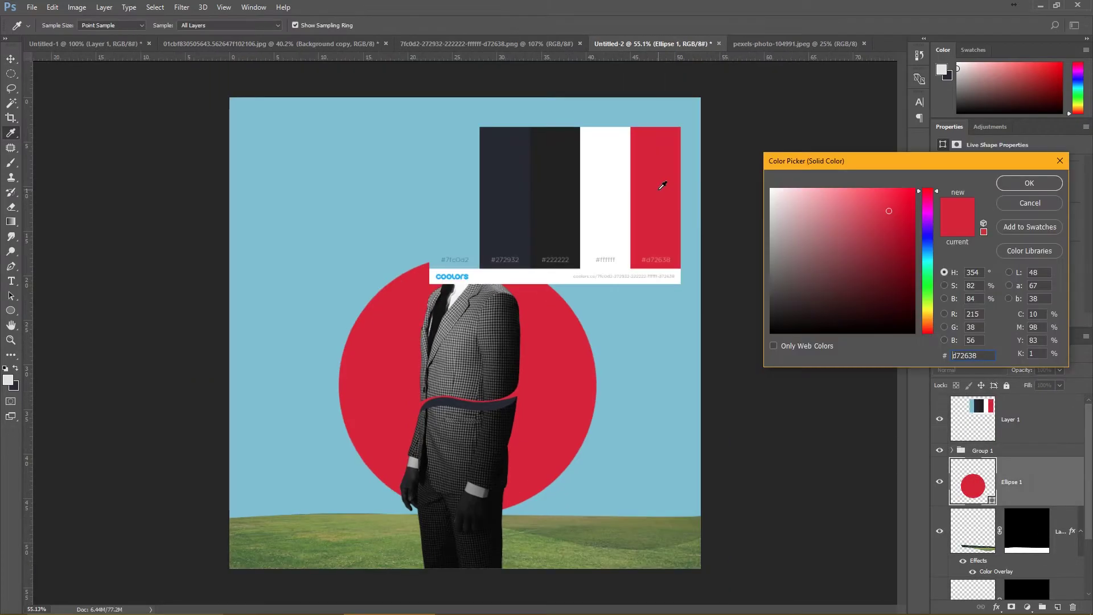
click(611, 192)
click(1030, 183)
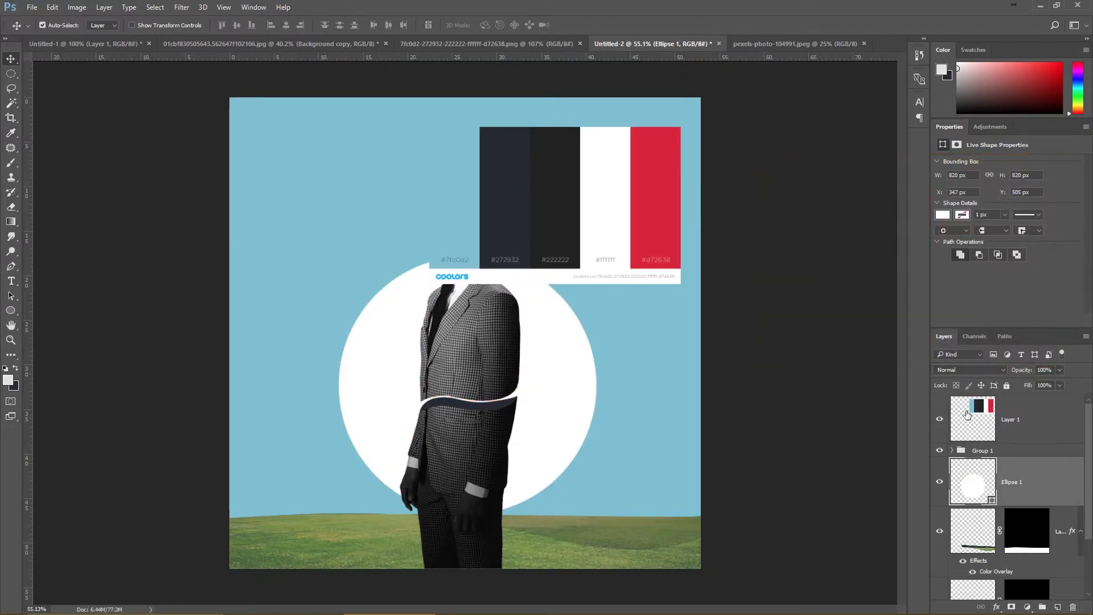
click(940, 420)
- Shrink the white circle to 749 px and nudge it slightly down
key(ctrl+t)
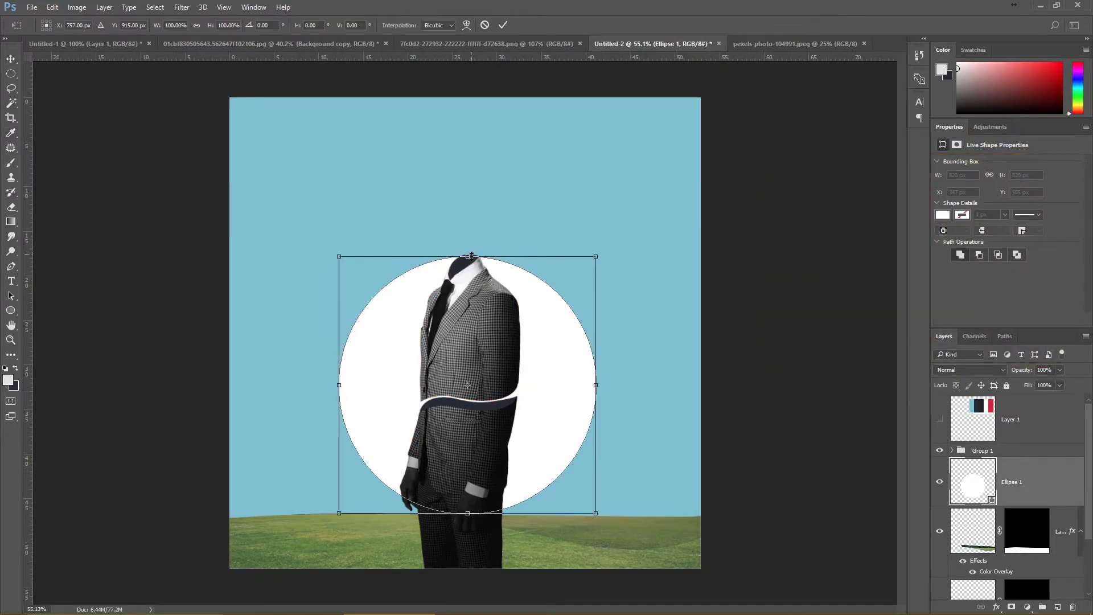
drag(596, 256, 585, 268)
key(Return)
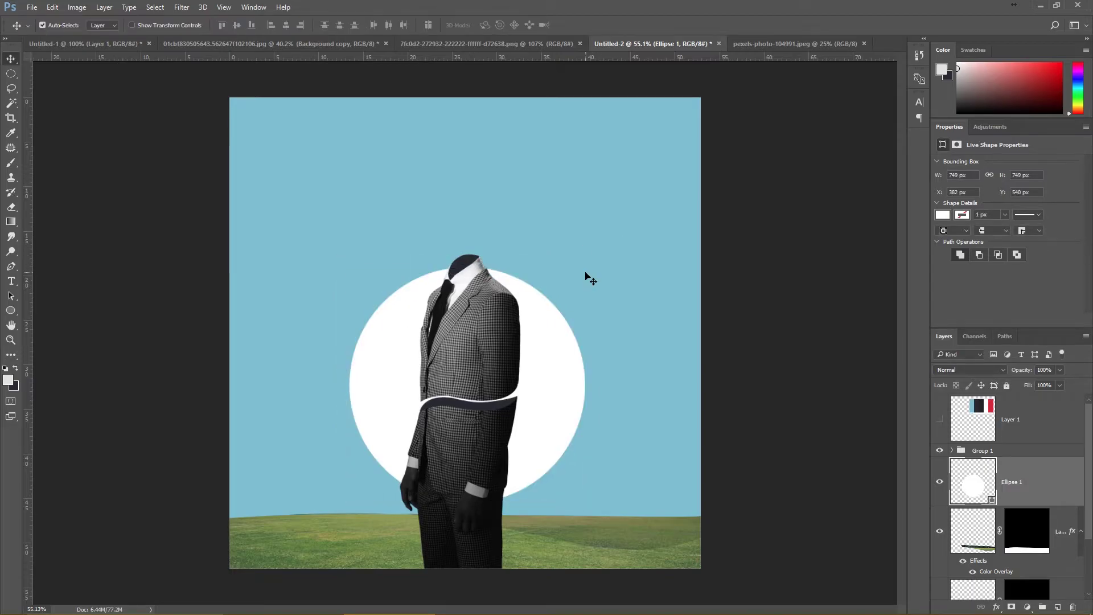
drag(566, 367, 564, 375)
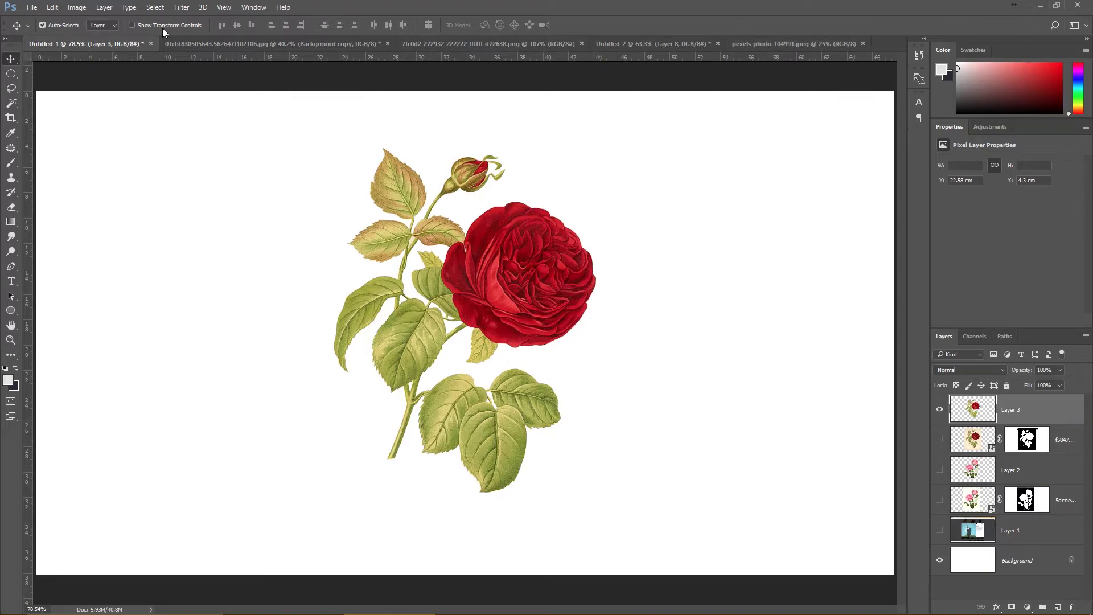
- Bring the rose into the suit composition, flip it horizontally and scale it to about 53% above the collar
drag(512, 285, 464, 310)
key(ctrl+0)
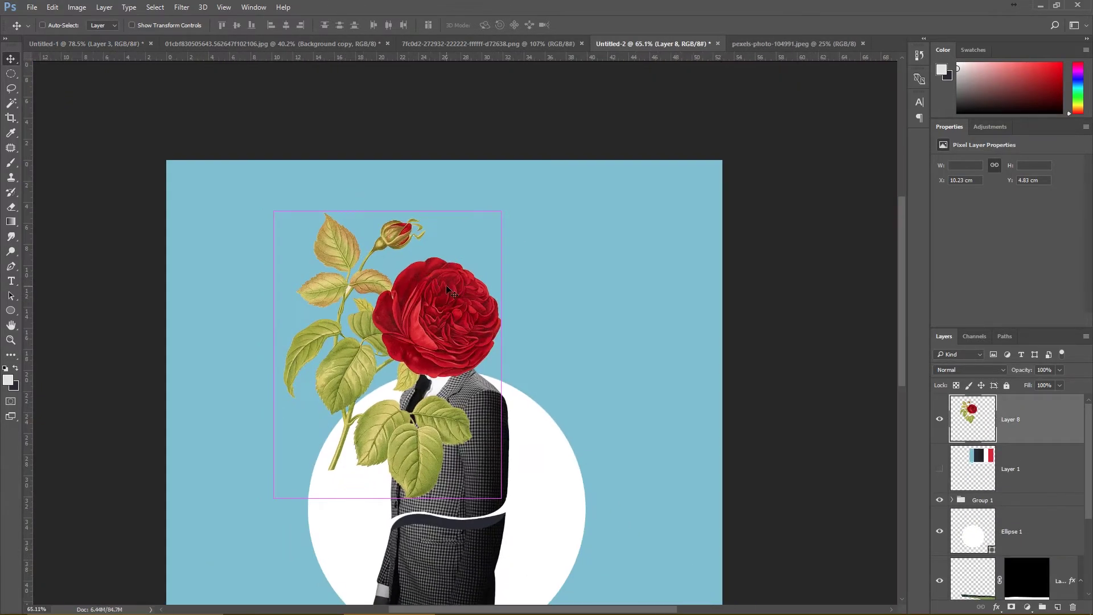
key(ctrl+t)
drag(506, 215, 472, 250)
right_click(431, 322)
click(450, 489)
drag(372, 349, 389, 299)
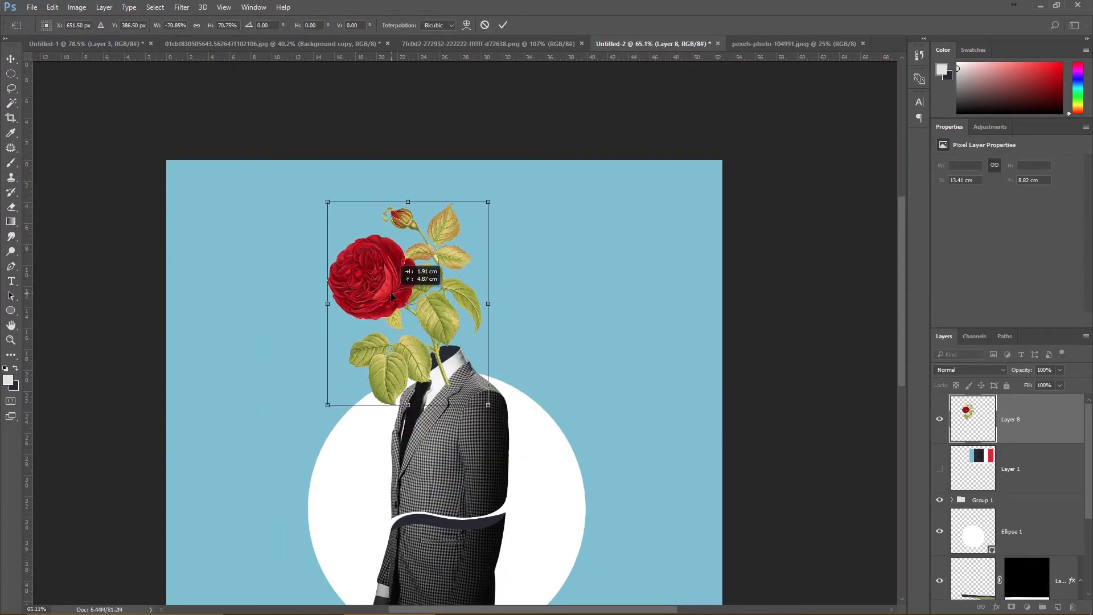
drag(481, 203, 459, 252)
drag(379, 314, 409, 296)
key(Return)
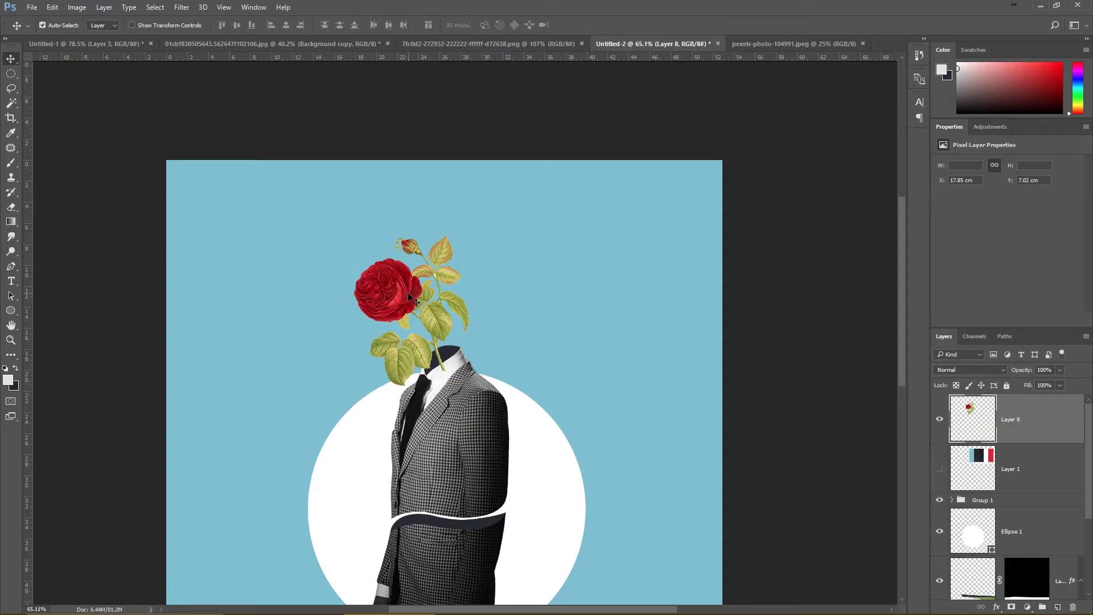
- Mask the rose layer, painting out the stem's lower end inside the collar, then target the rose's pixels
scroll(409, 296, down, 2)
scroll(408, 296, up, 5)
click(1012, 607)
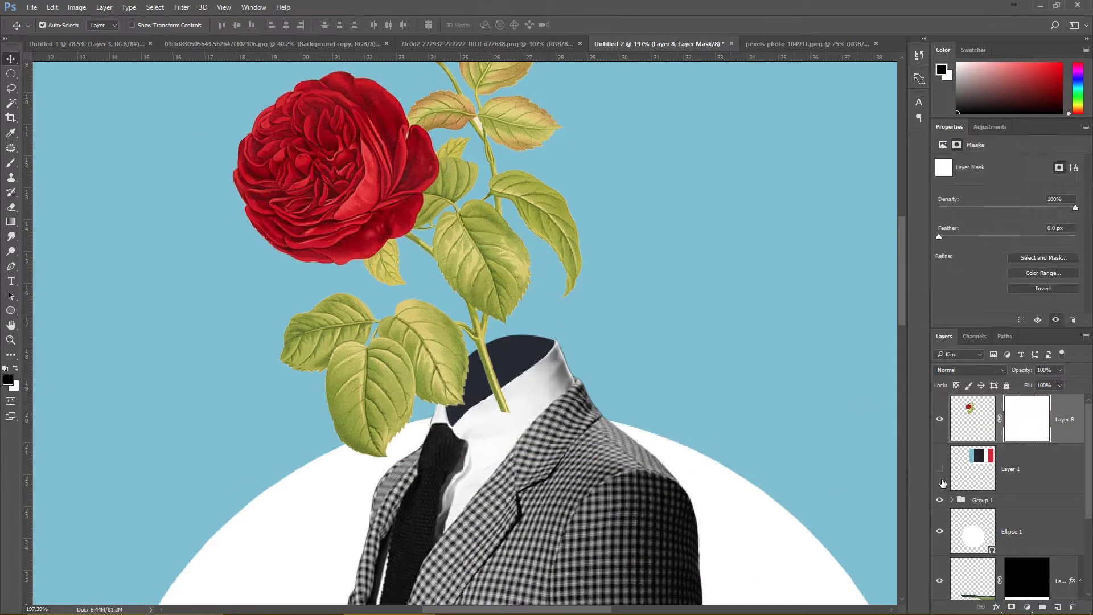
key(b)
key(ctrl+z)
right_click(567, 378)
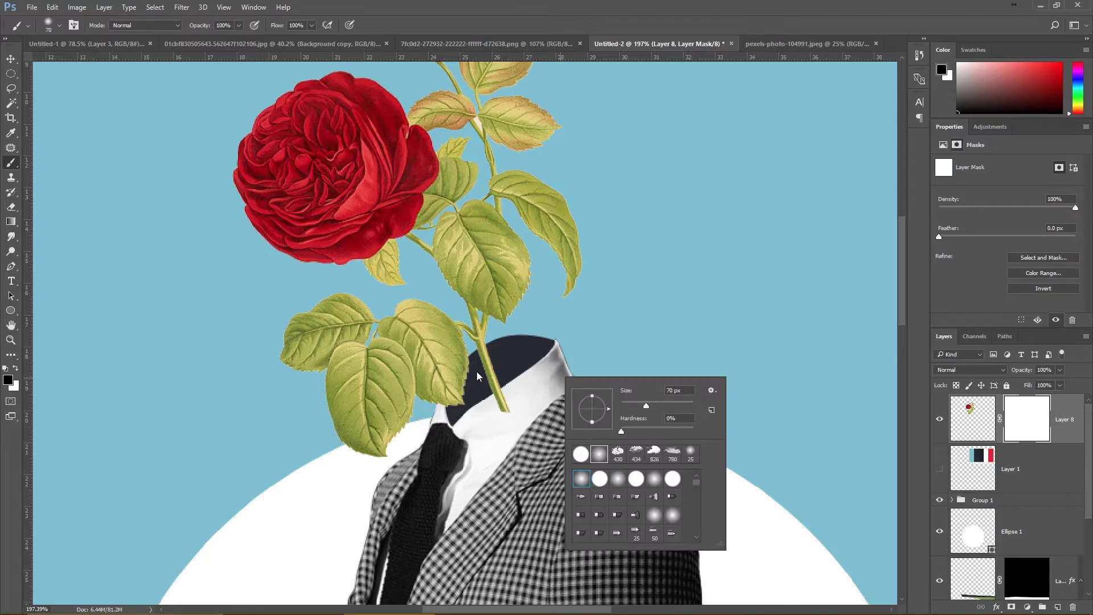
click(477, 375)
drag(480, 390, 472, 371)
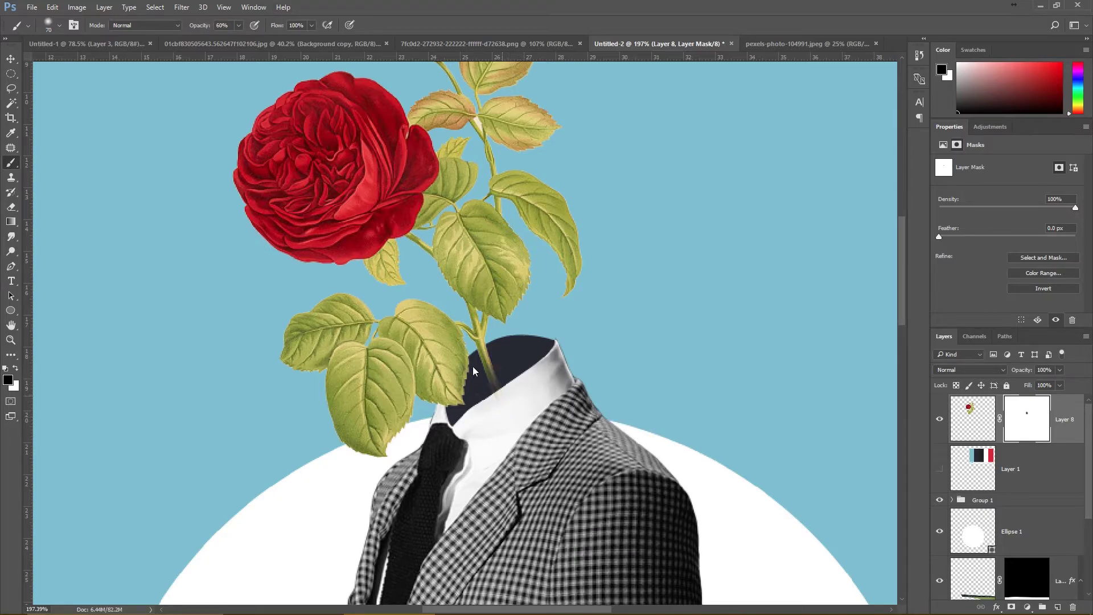
key(ctrl+0)
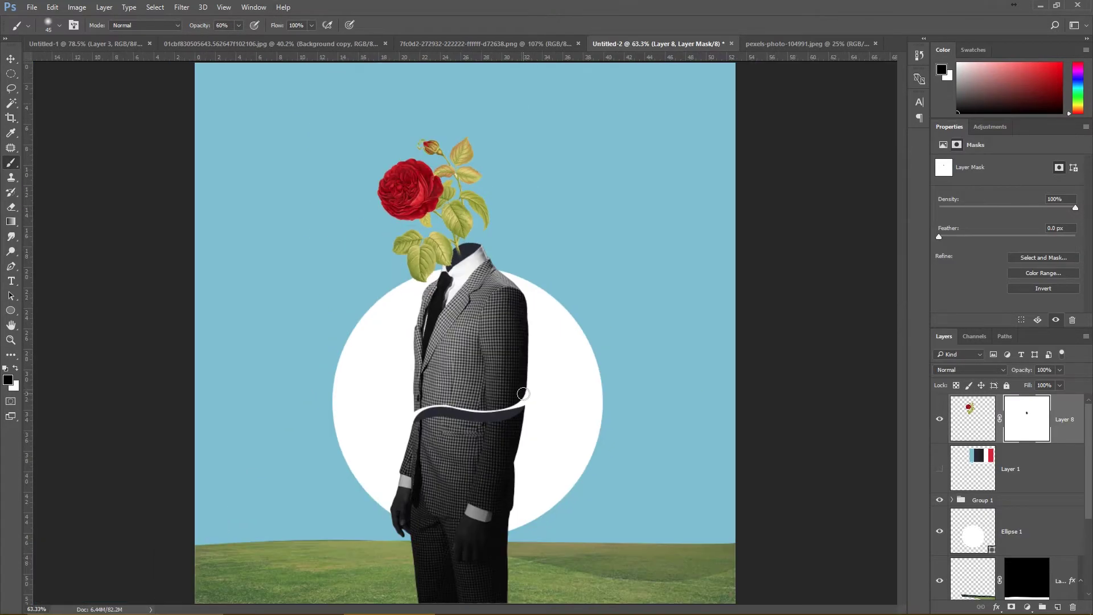
key(v)
click(975, 422)
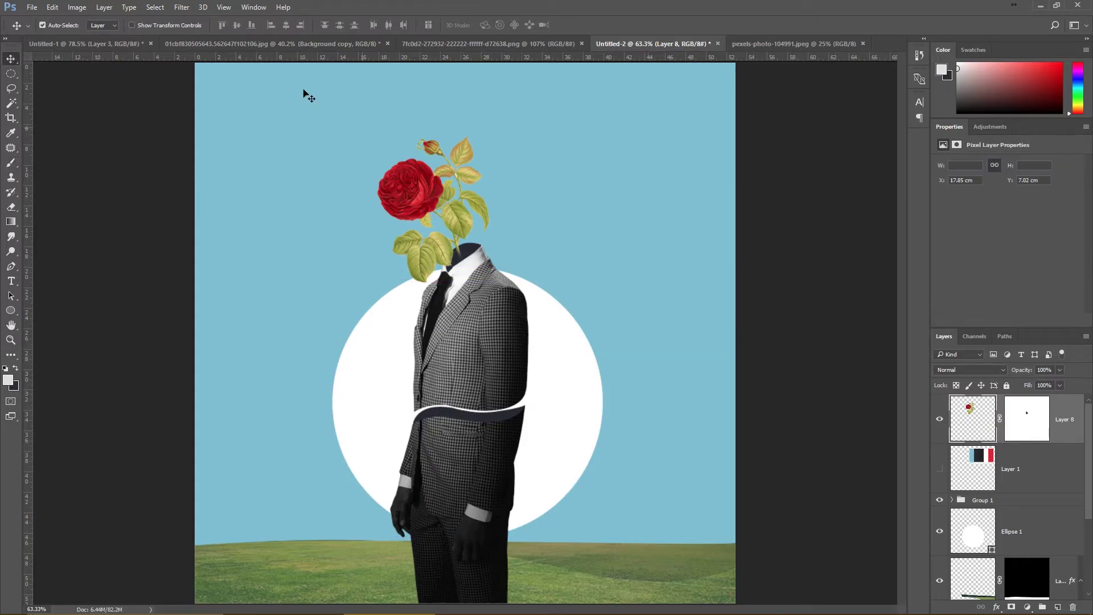
- Run the Camera Raw Filter on Layer 8 with Temperature -23, Tint -5 and Exposure -0.45
click(181, 6)
click(210, 73)
drag(838, 204, 821, 205)
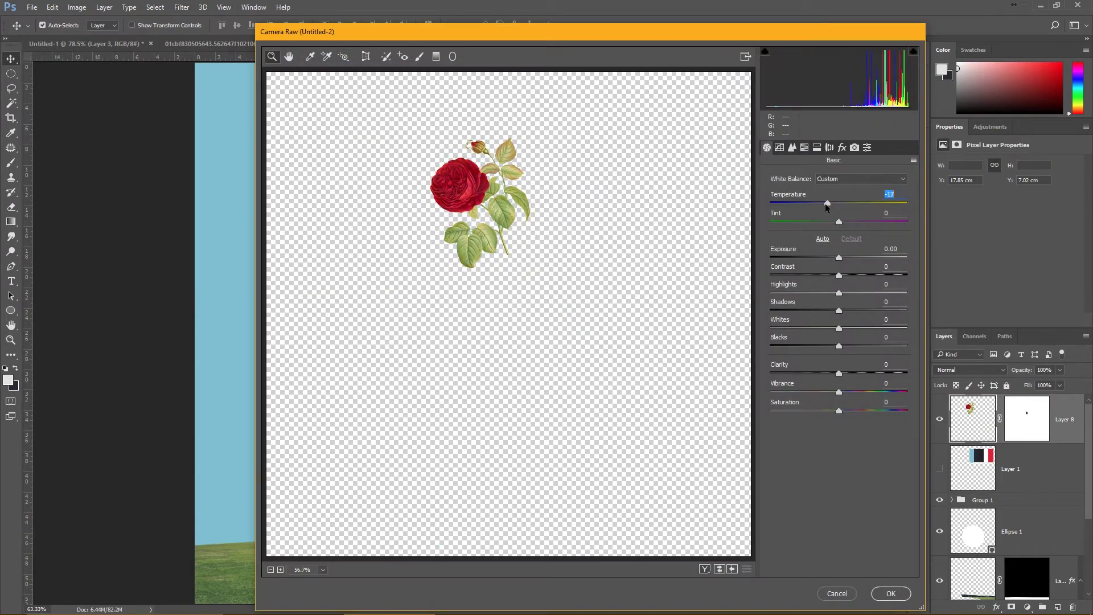
click(792, 148)
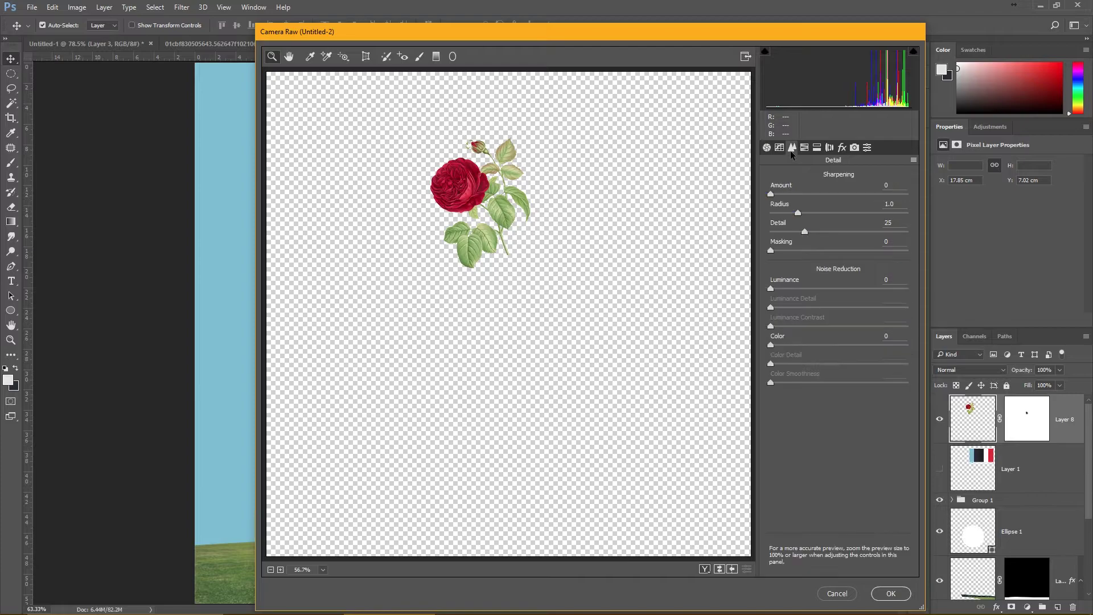
click(767, 147)
drag(838, 258, 837, 263)
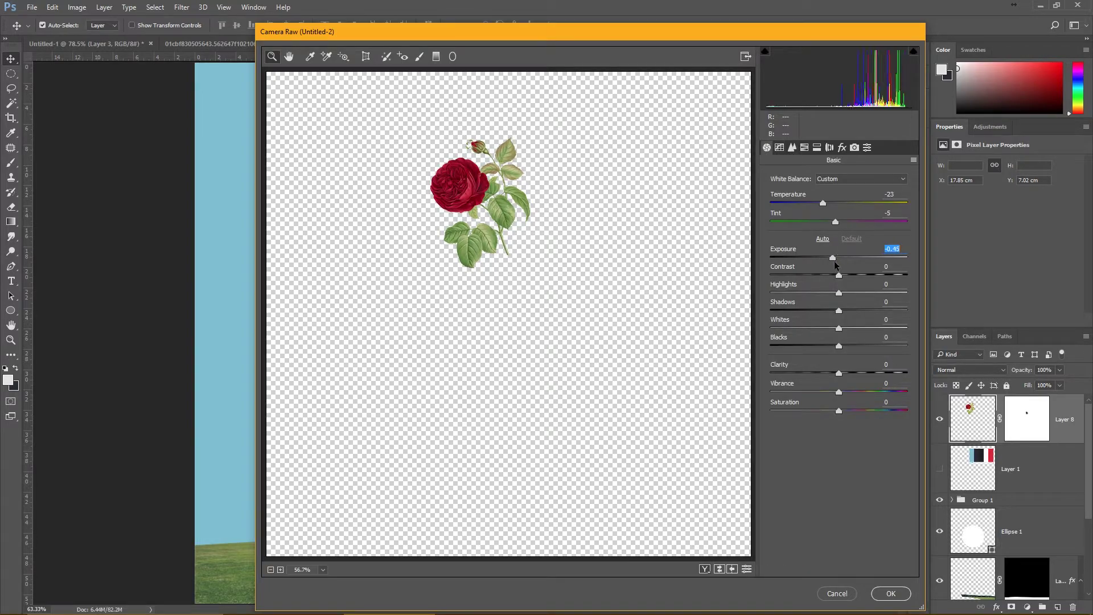
key(Return)
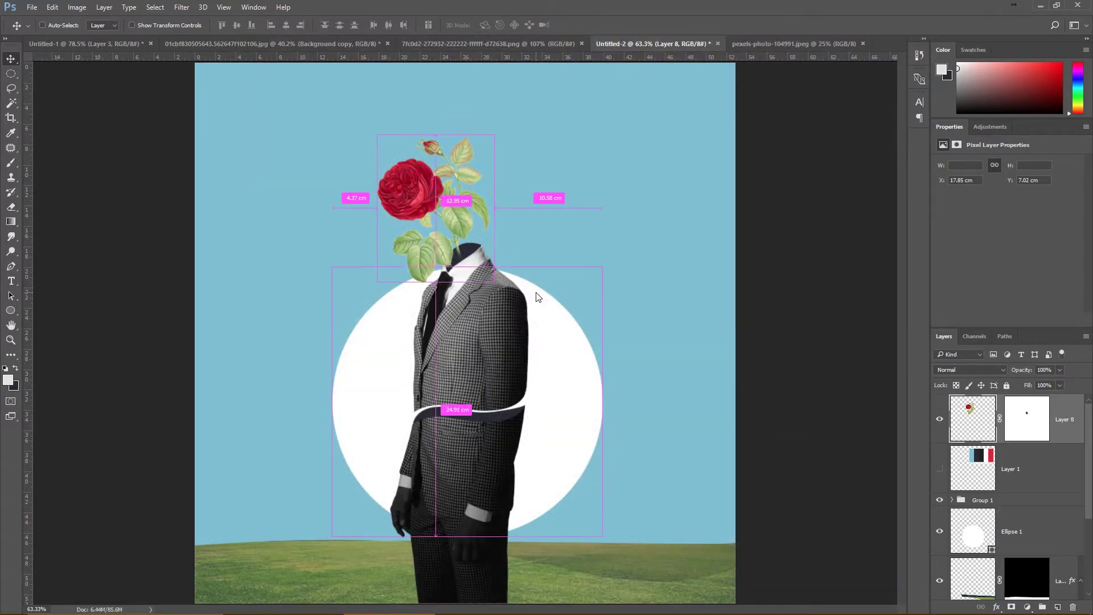
- Paint soft clouds into the sky with a cloud brush, trying a larger cloud preset
click(1024, 529)
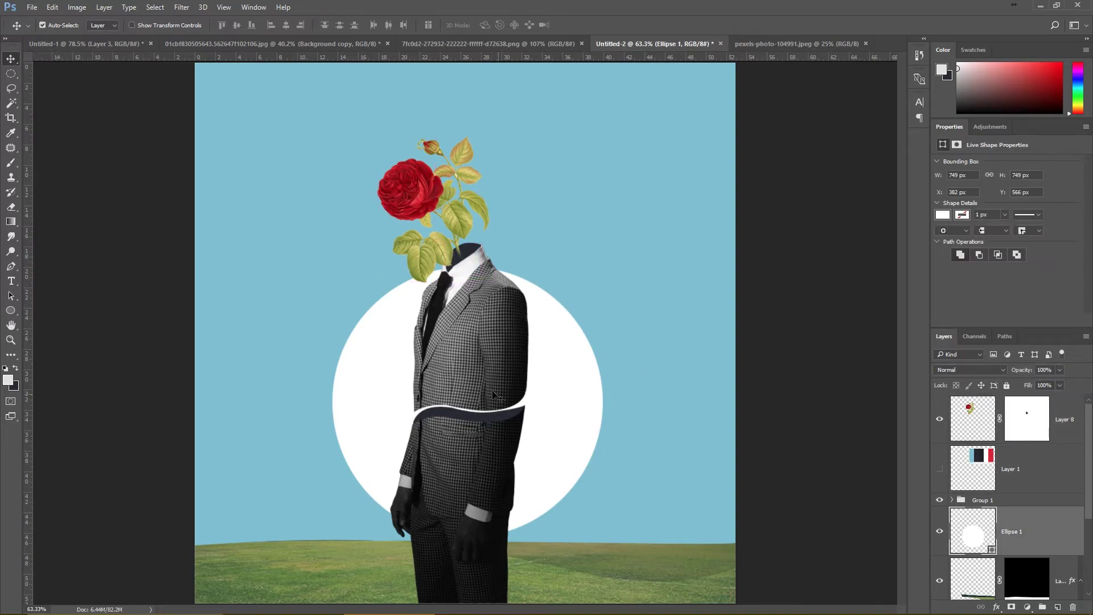
key(b)
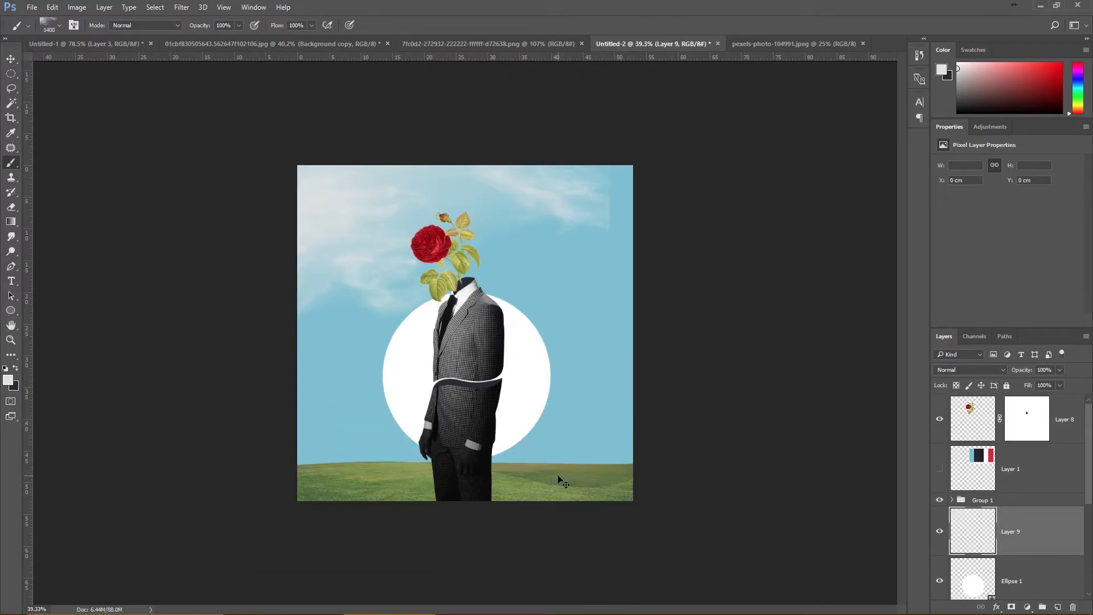
click(465, 246)
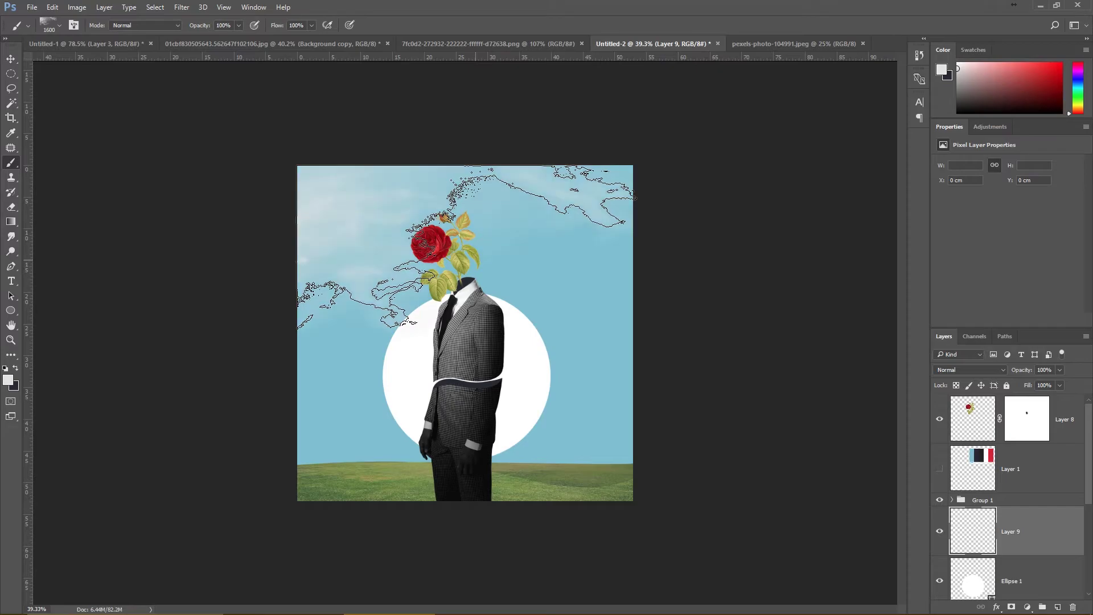
key(v)
key(b)
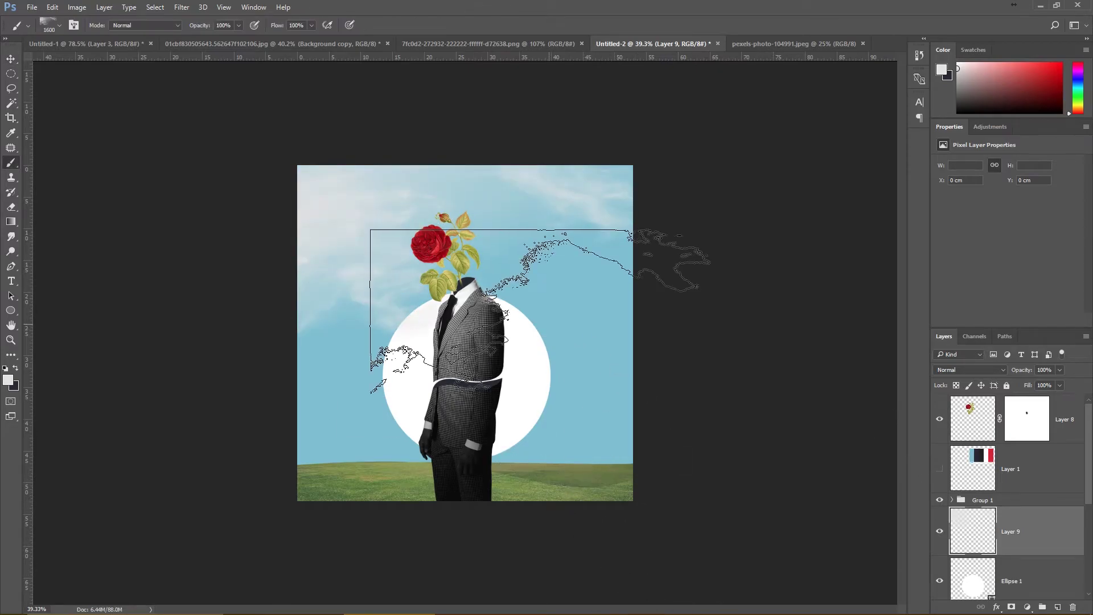
right_click(559, 328)
key(Return)
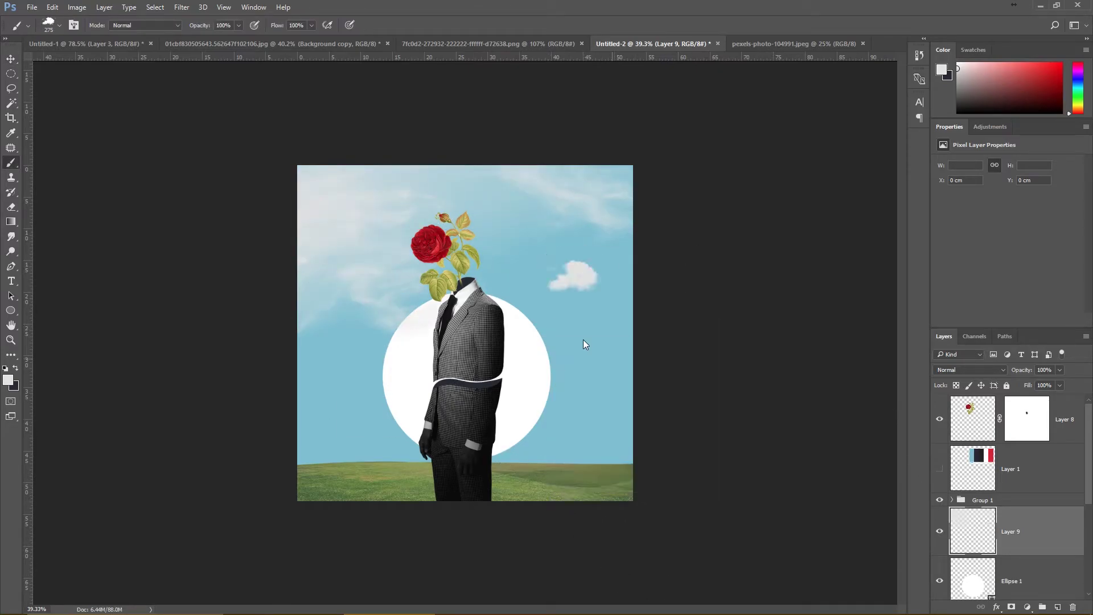
click(576, 348)
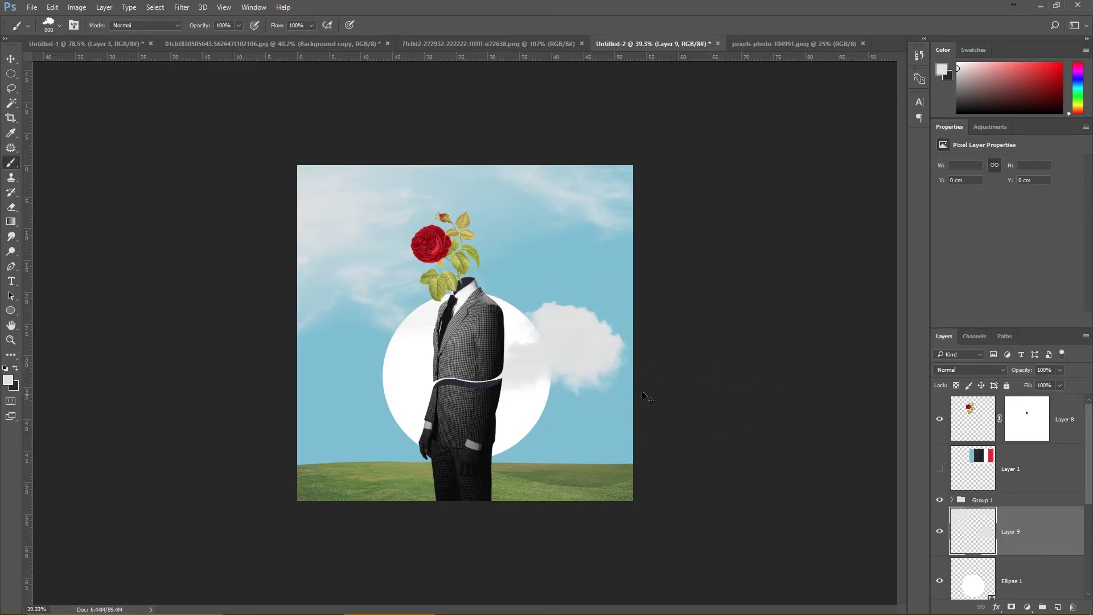
key(ctrl+z)
- Stamp a cloud right of the suit with the 1040 cloud brush and move Layer 9 below the circle
right_click(533, 342)
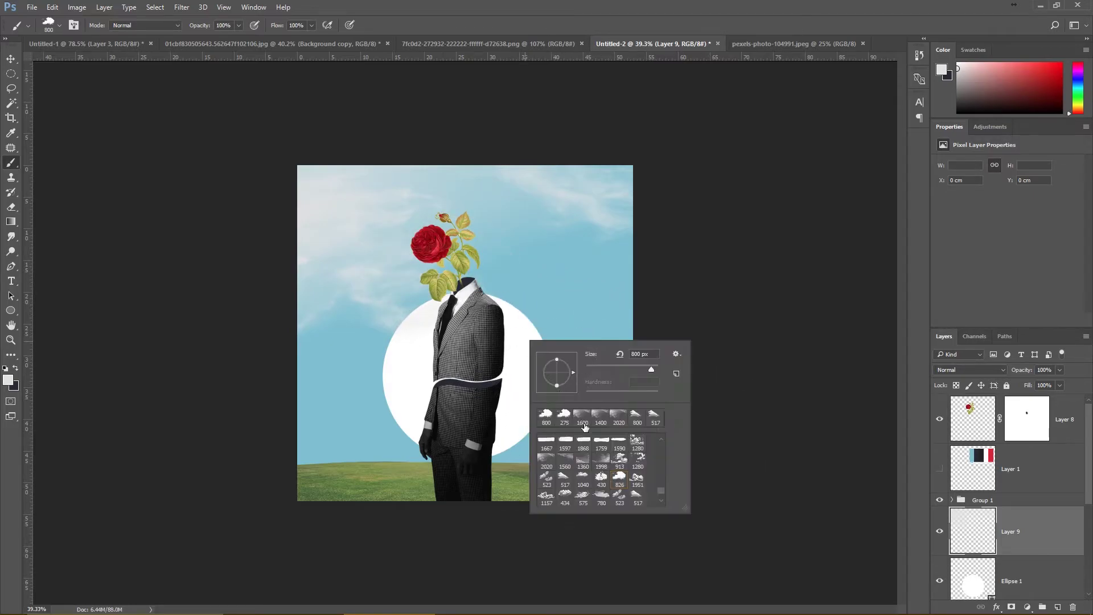
double_click(583, 481)
click(566, 301)
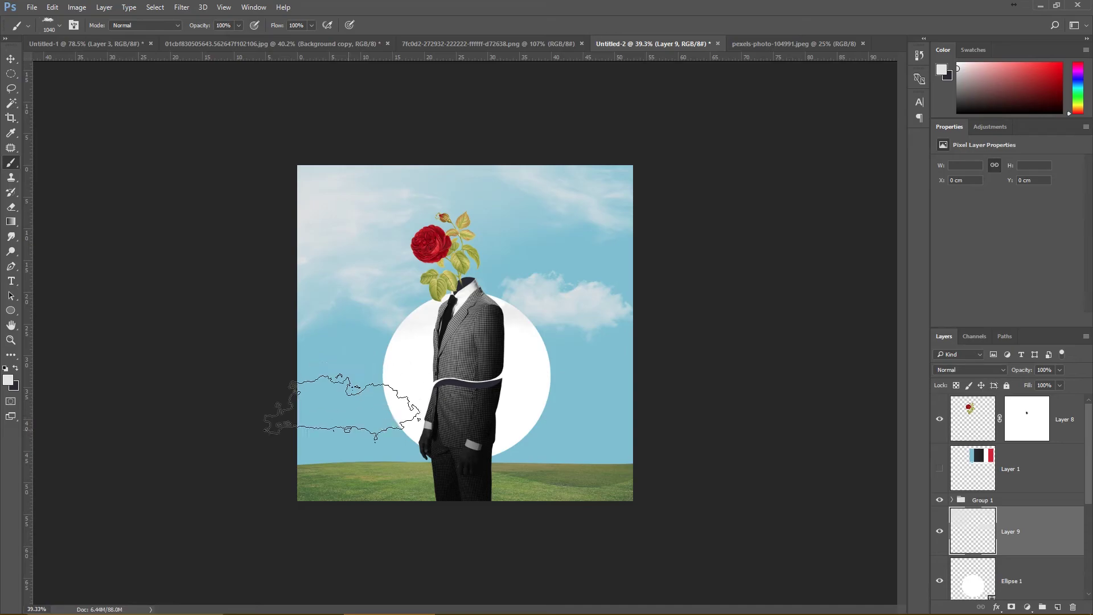
key(ctrl+z)
click(555, 361)
key(bracketright)
key(bracketright)
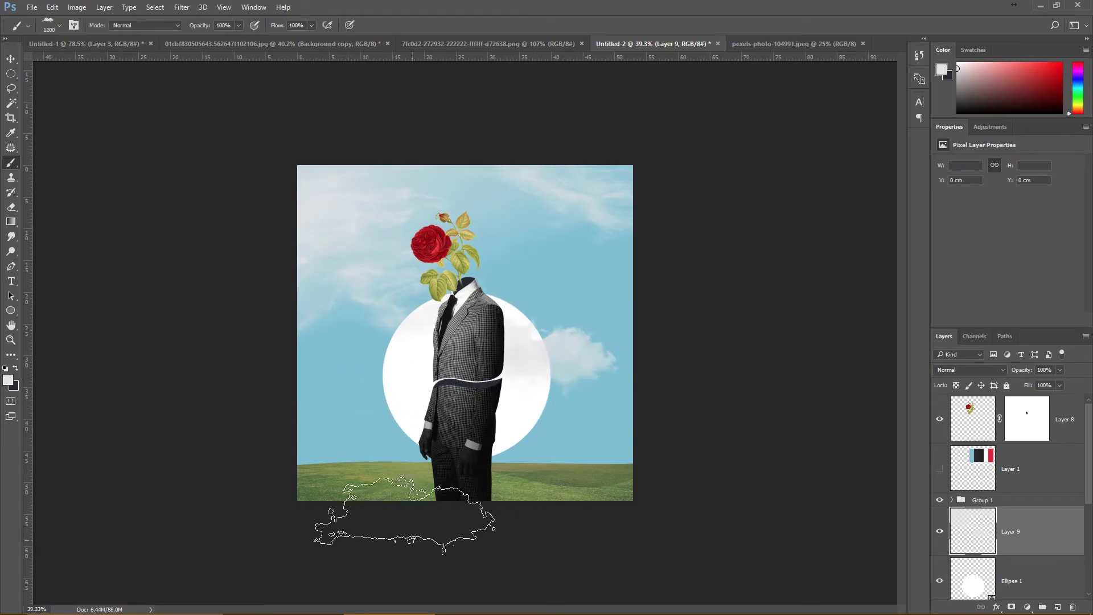
key(v)
key(ctrl+bracketleft)
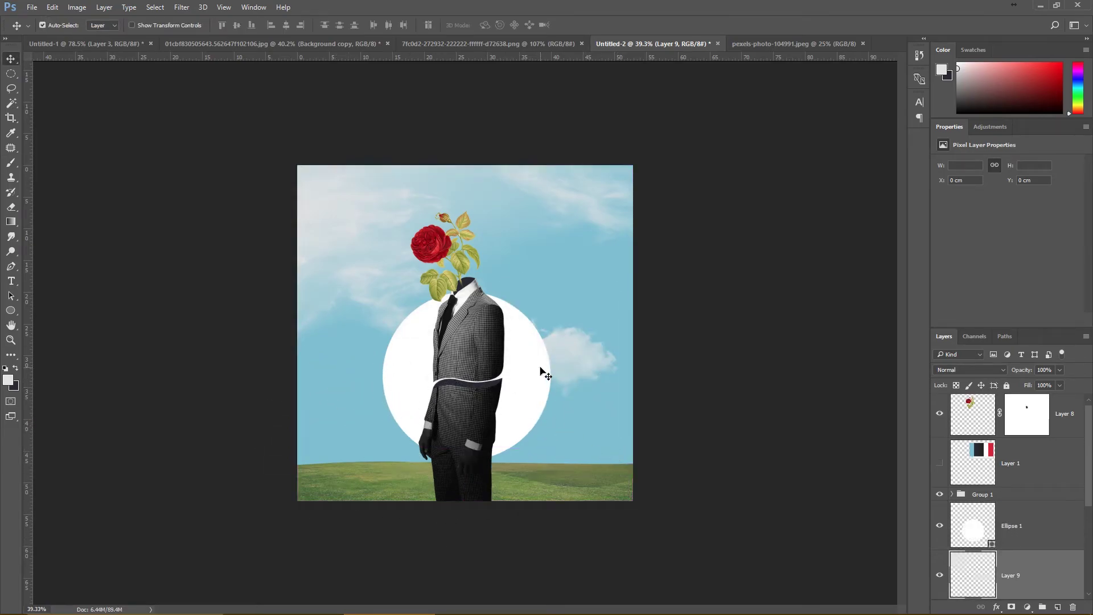
- Try a drop shadow on Ellipse 1, discard it, and nudge the circle up and left
click(1055, 529)
double_click(956, 534)
click(621, 432)
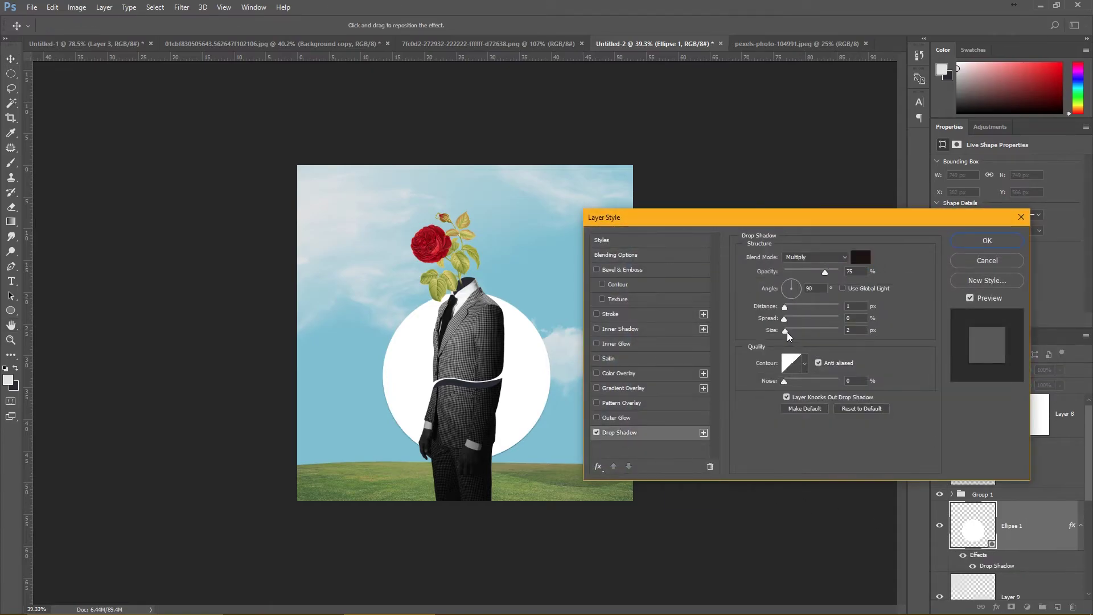
drag(785, 331, 790, 331)
mouse_move(825, 272)
mouse_down()
mouse_move(788, 272)
mouse_move(796, 306)
mouse_up()
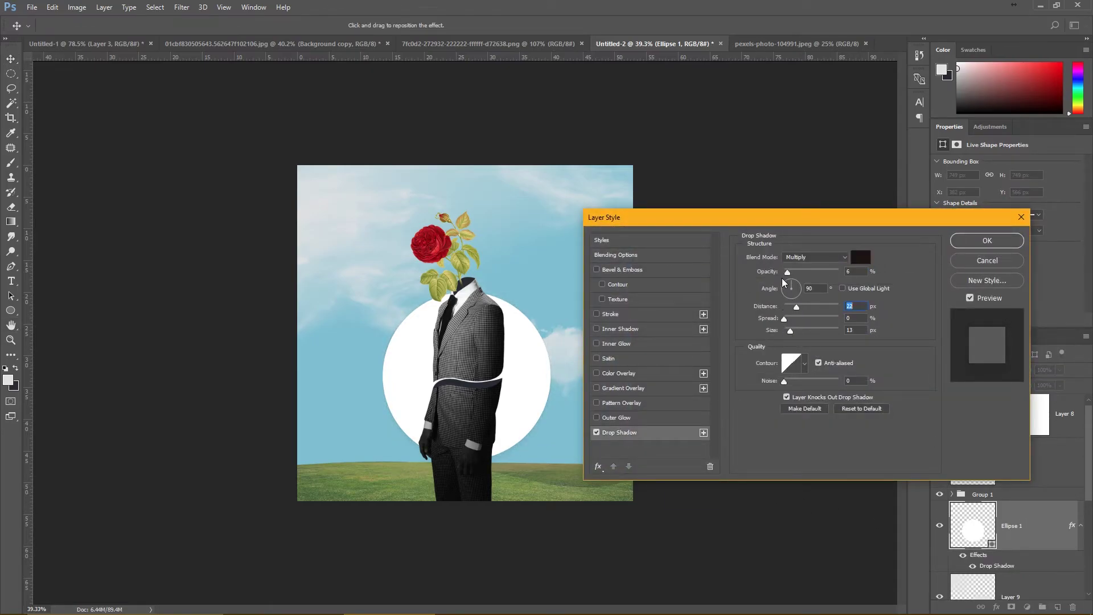
click(989, 260)
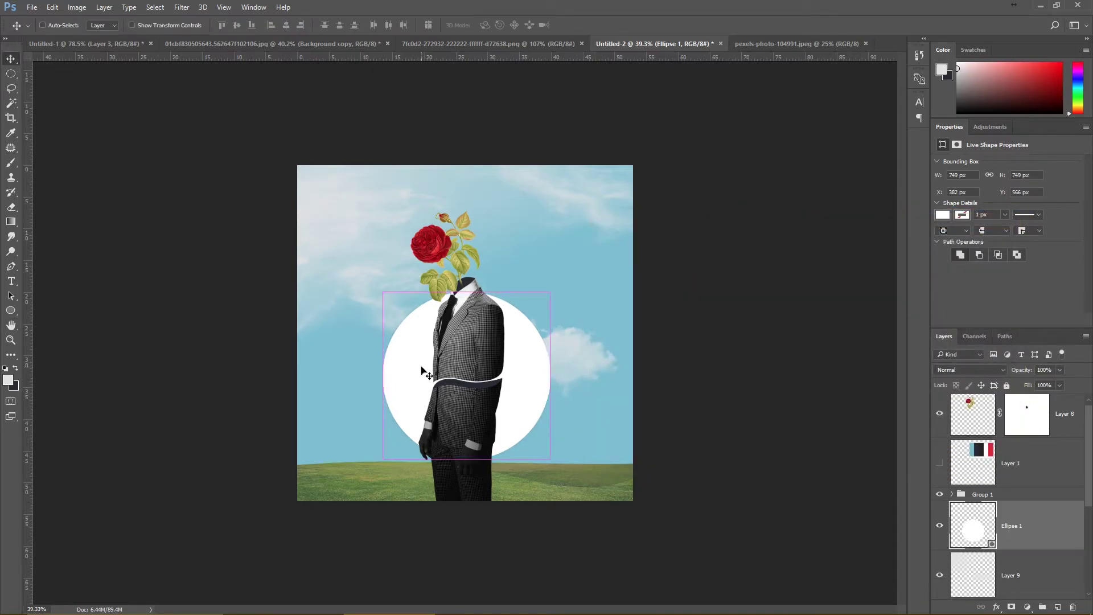
scroll(404, 377, up, 3)
drag(402, 378, 361, 389)
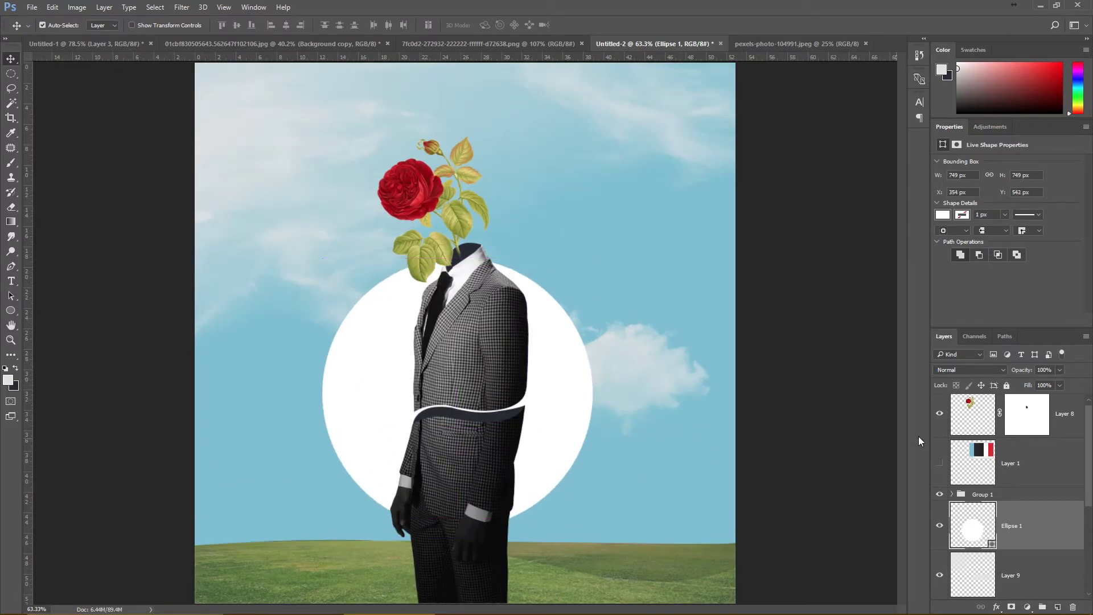
- Fill the circle with red #d72638 sampled from the colour palette
click(939, 463)
double_click(973, 527)
click(683, 182)
click(1013, 182)
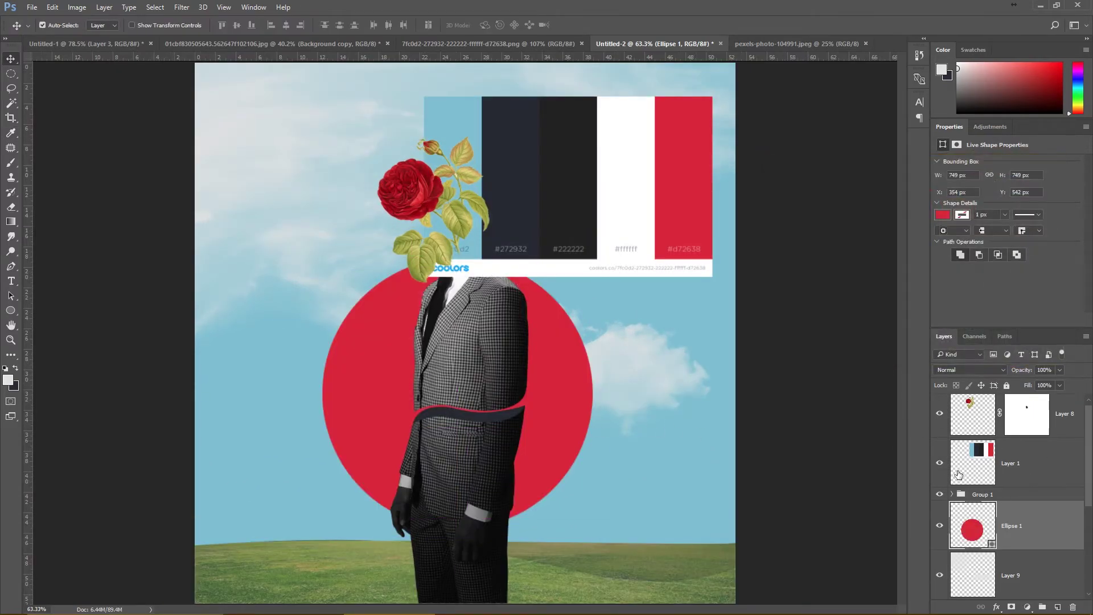
click(939, 463)
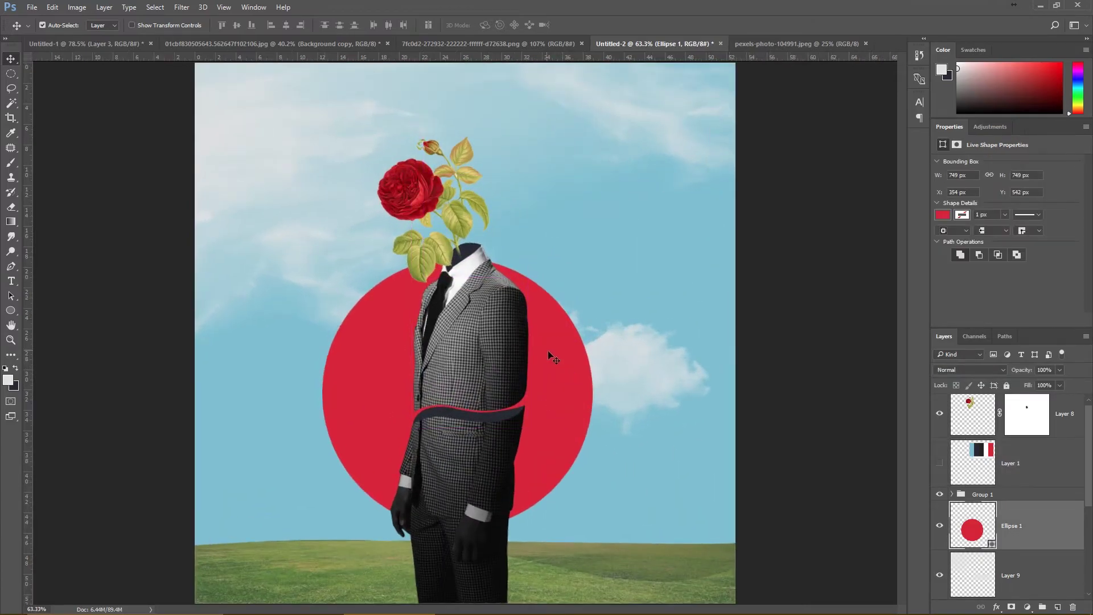
- Scale the red circle to 800 px and shift it right and down
key(ctrl+t)
mouse_move(592, 257)
mouse_down()
mouse_move(589, 304)
mouse_move(576, 288)
mouse_up()
key(Return)
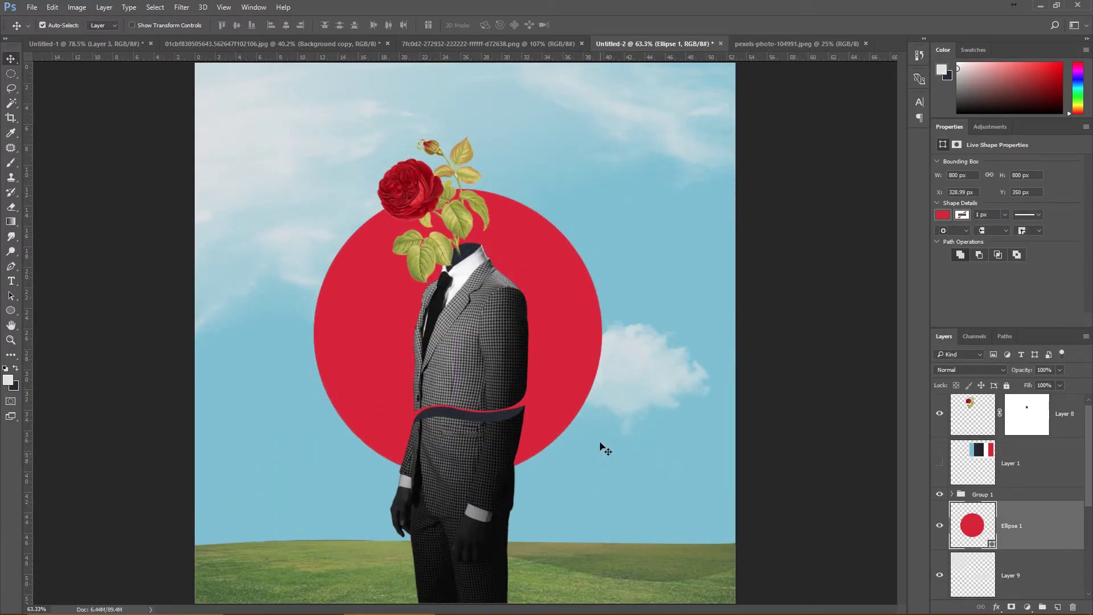
drag(571, 381, 581, 405)
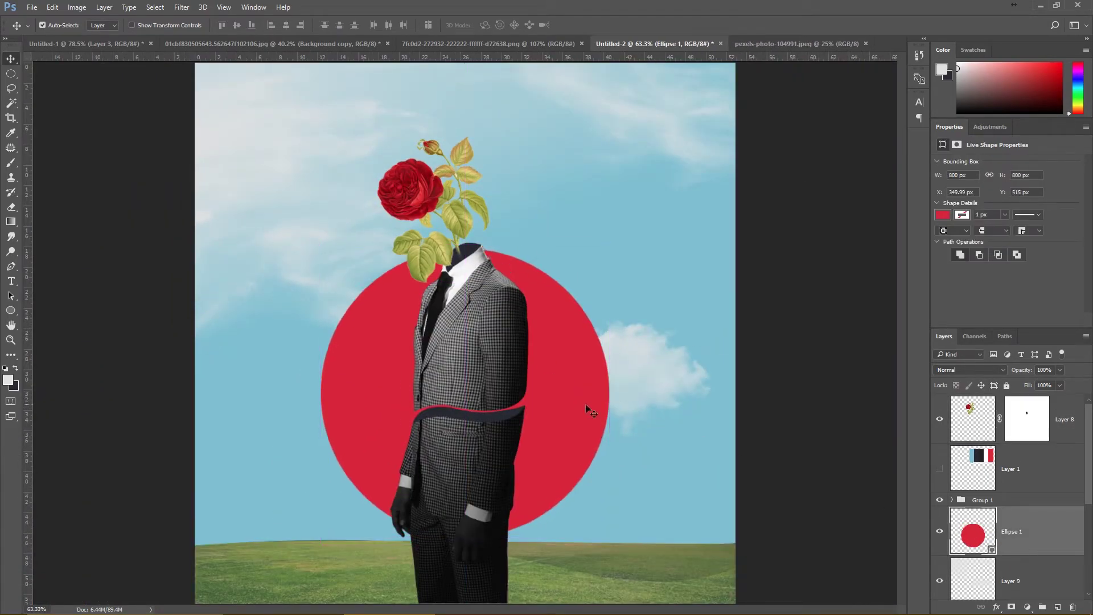
- Reselect Ellipse 1, try a white fill, then undo it to keep the red
click(1051, 487)
click(1036, 428)
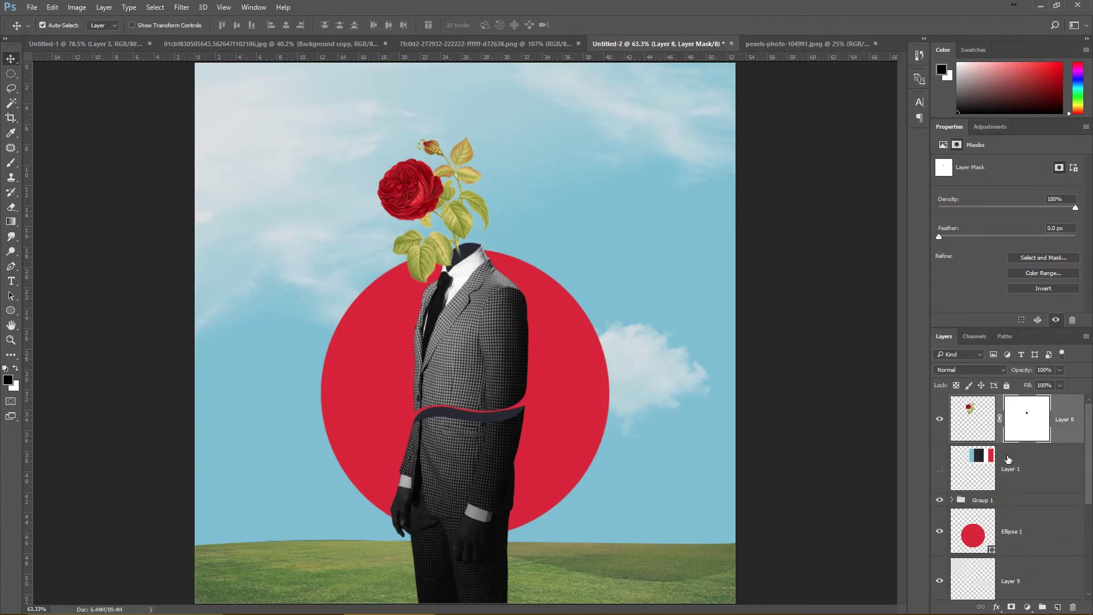
click(1019, 531)
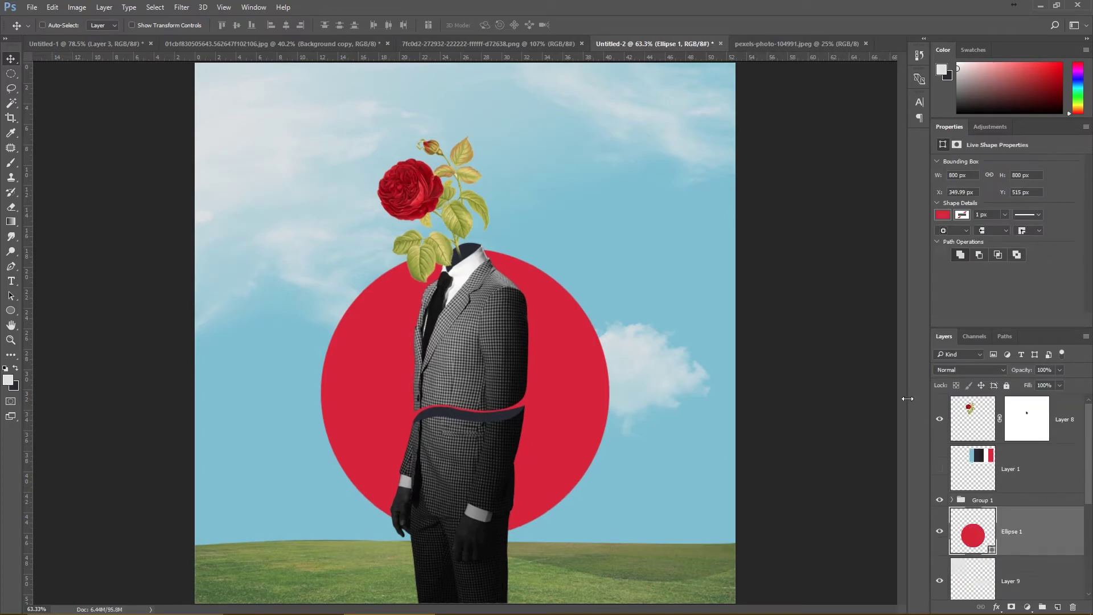
double_click(993, 552)
click(770, 185)
click(1035, 183)
scroll(561, 415, down, 2)
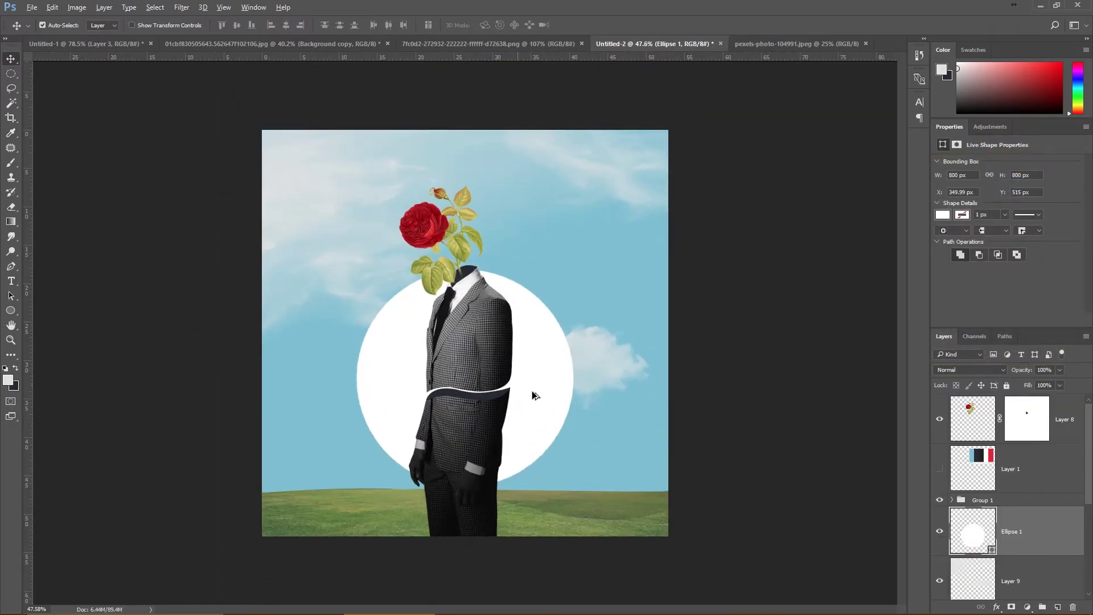
key(ctrl+z)
scroll(742, 428, up, 2)
- Add a reversed black-to-white Gradient Overlay in Multiply mode at 50% to Ellipse 1
double_click(1038, 540)
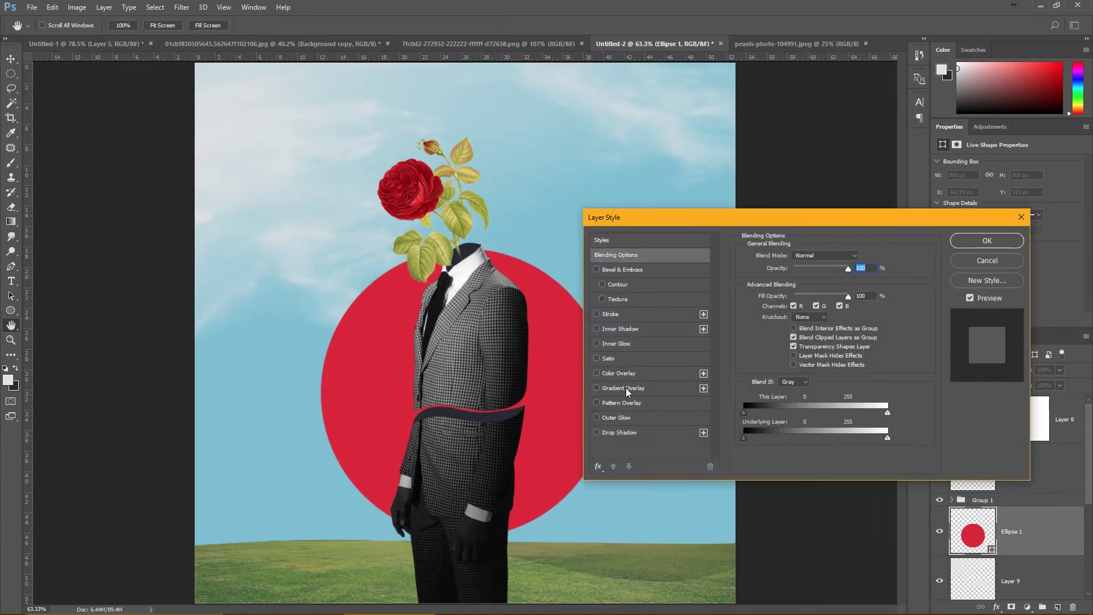
click(626, 388)
drag(838, 266, 776, 269)
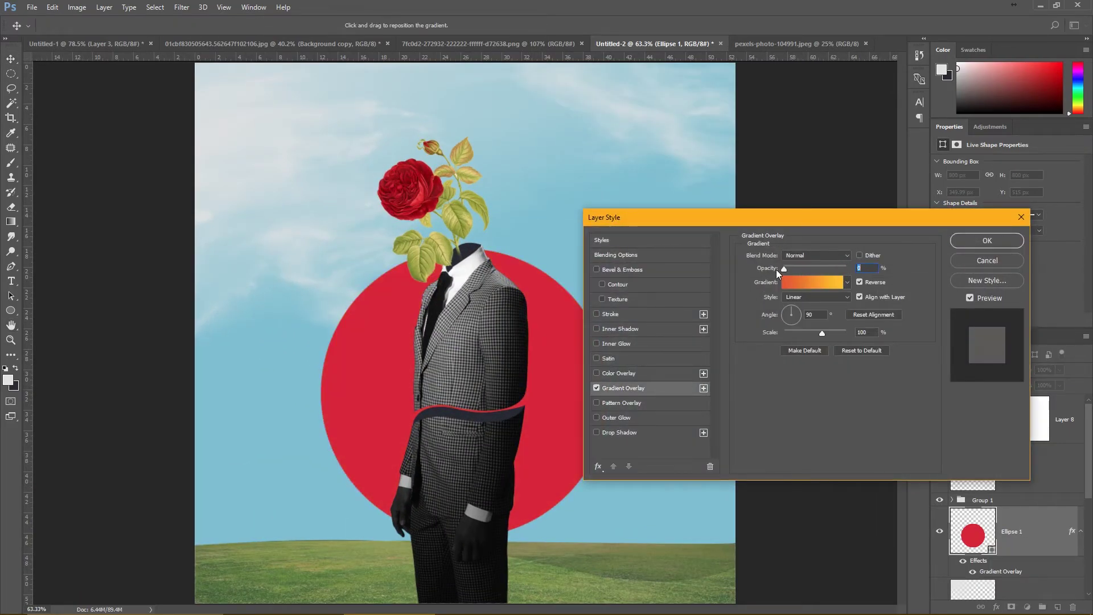
click(812, 282)
click(773, 188)
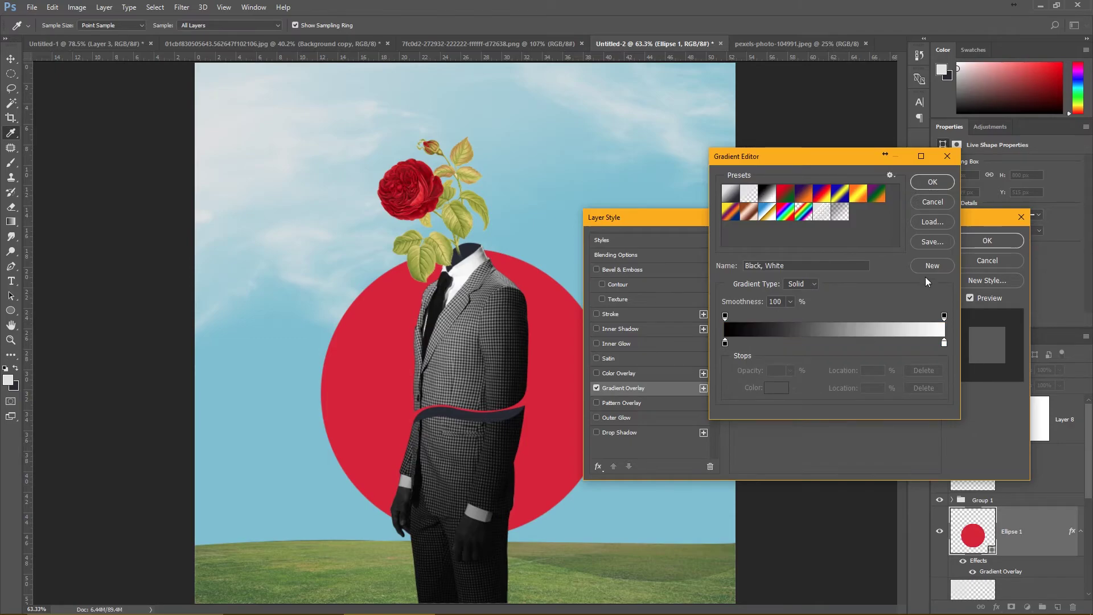
click(933, 183)
mouse_move(833, 266)
mouse_down()
mouse_move(791, 270)
mouse_move(801, 269)
mouse_up()
click(808, 258)
click(799, 294)
click(860, 282)
click(988, 241)
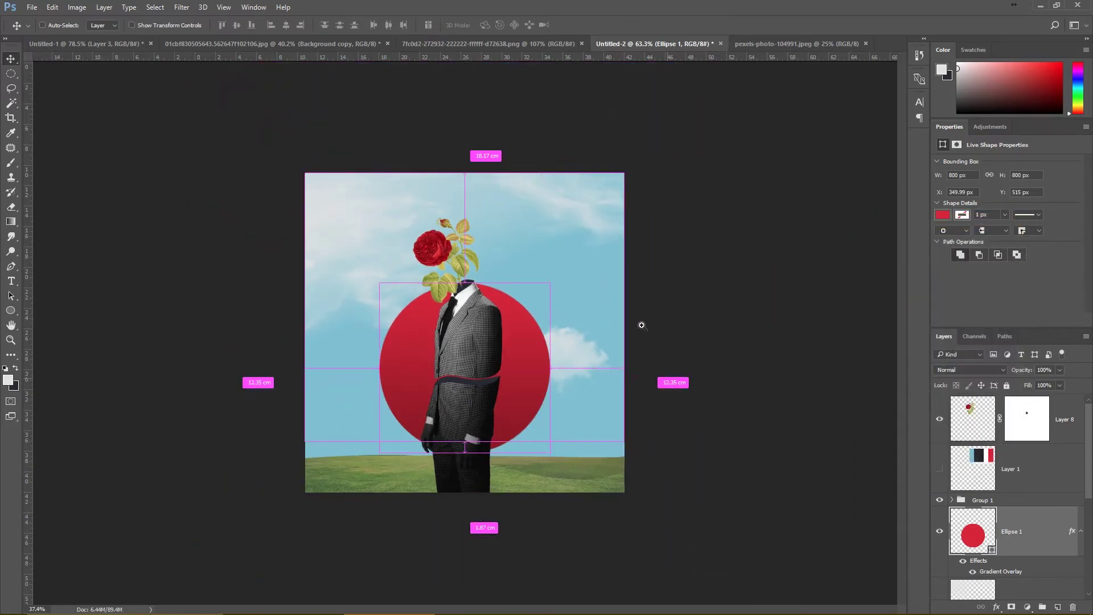
- Reopen the Gradient Overlay and lower its opacity to 18%
key(ctrl)
scroll(663, 350, down, 1)
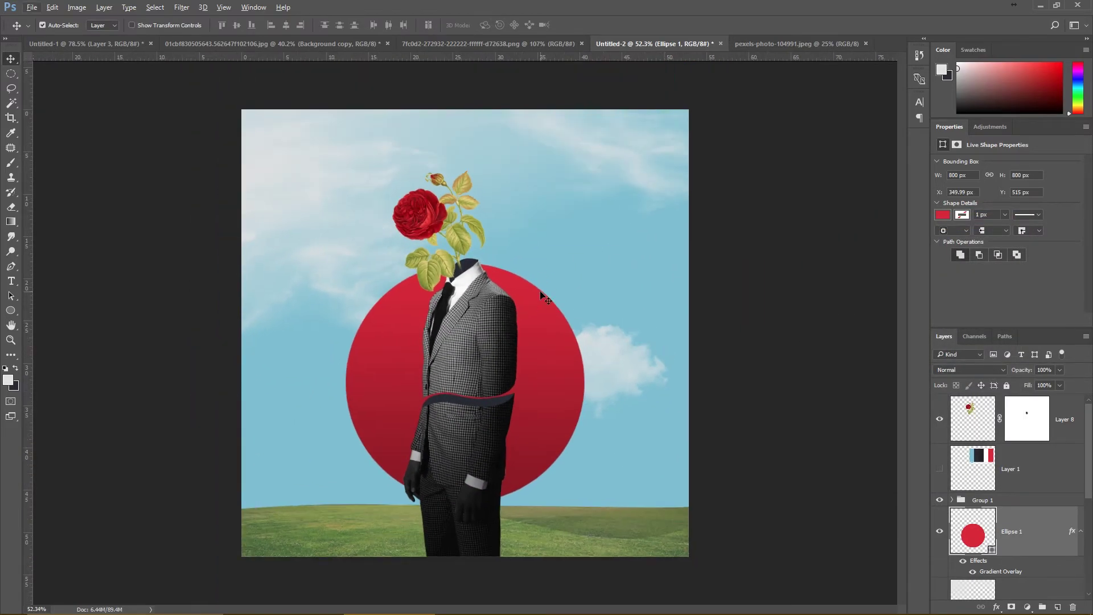
double_click(986, 572)
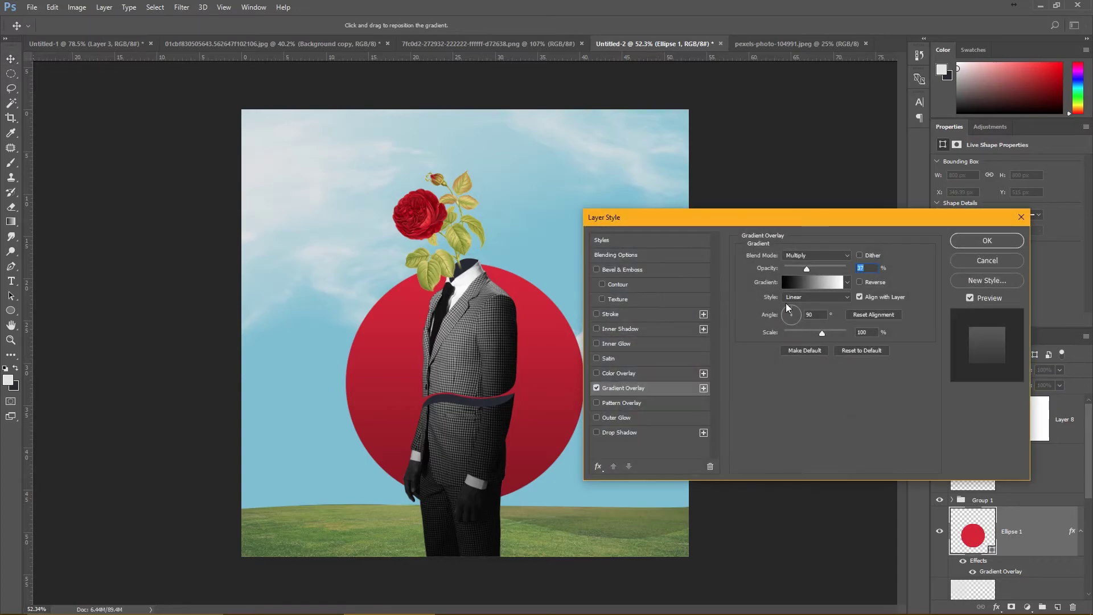
drag(788, 265, 795, 269)
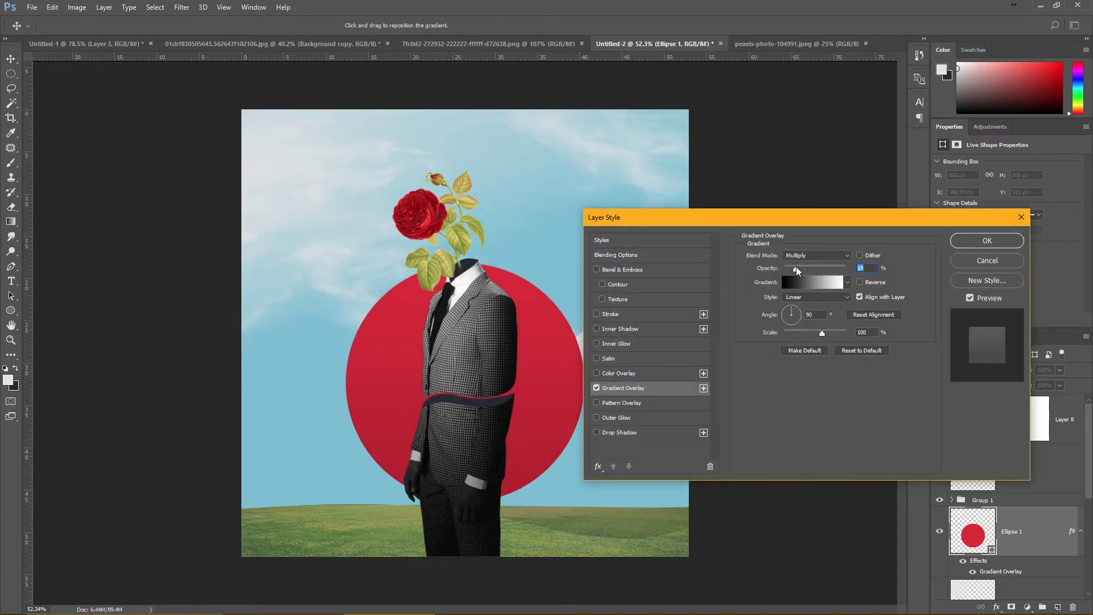
key(Return)
- Stamp all visible layers into a new merged layer and bring it into Camera Raw
click(1062, 421)
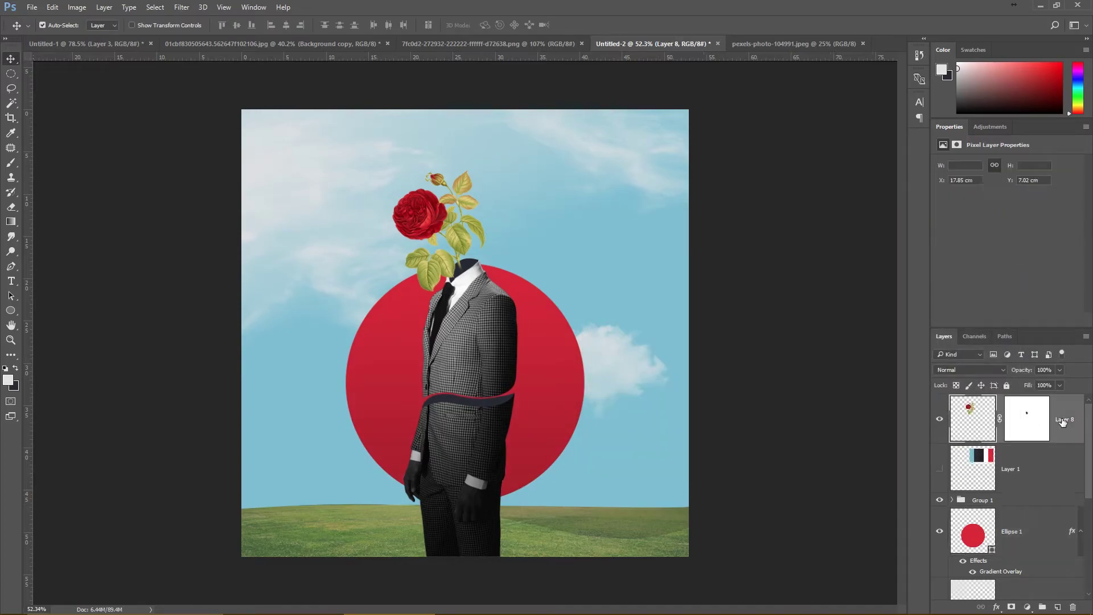
key(ctrl+shift+alt+e)
click(185, 7)
click(204, 66)
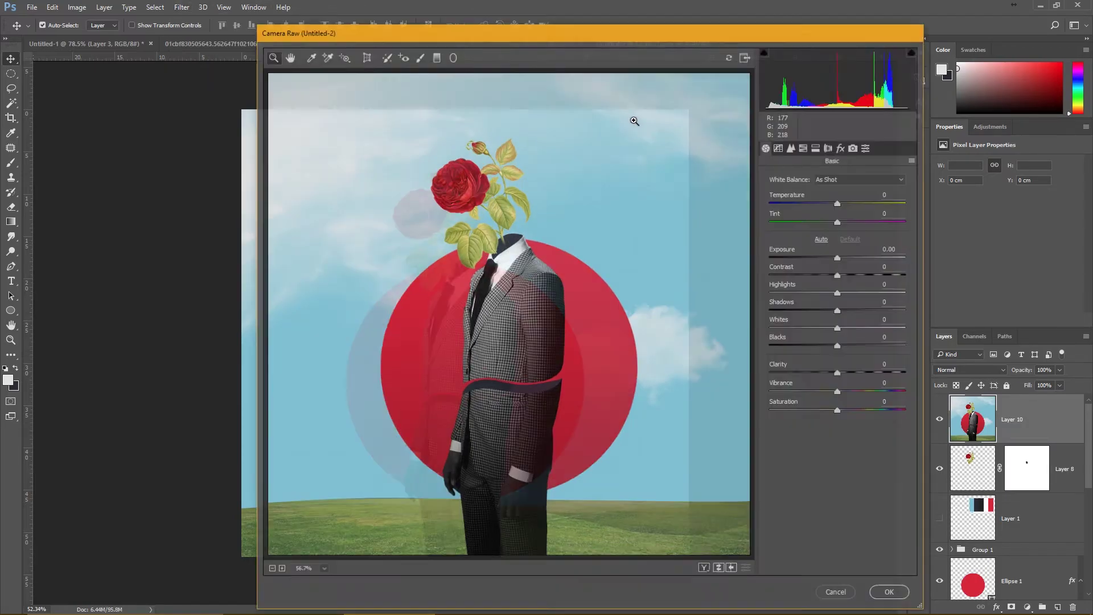
- Cool temperature to -7, tint +4, boost vibrance, and reduce luminance noise to 23
drag(843, 202, 831, 204)
mouse_move(838, 411)
mouse_down()
mouse_move(858, 410)
mouse_move(858, 392)
mouse_up()
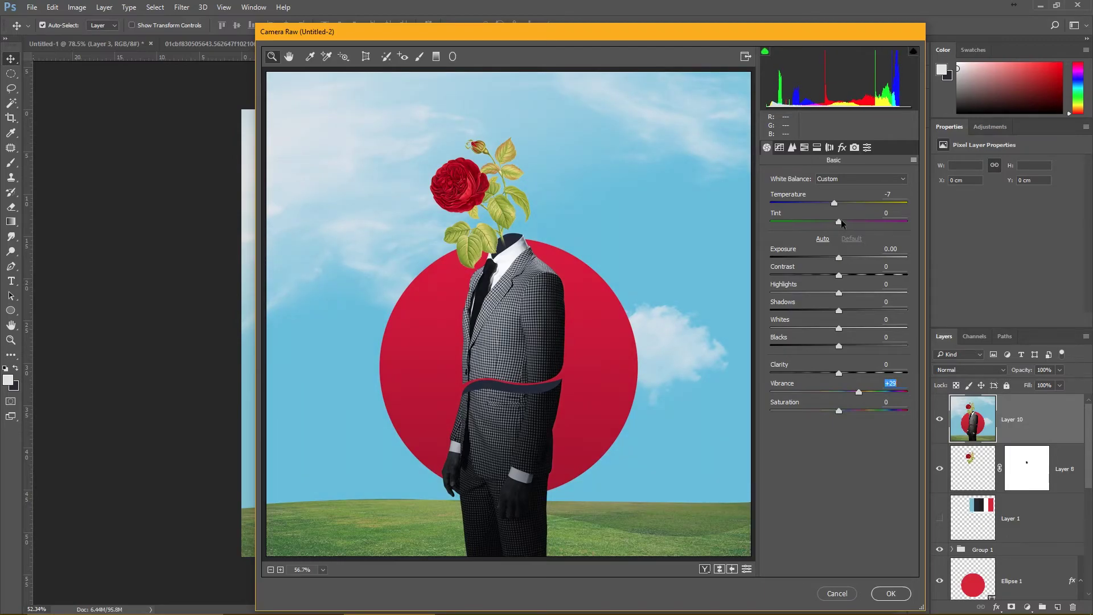
drag(842, 222, 843, 223)
click(792, 147)
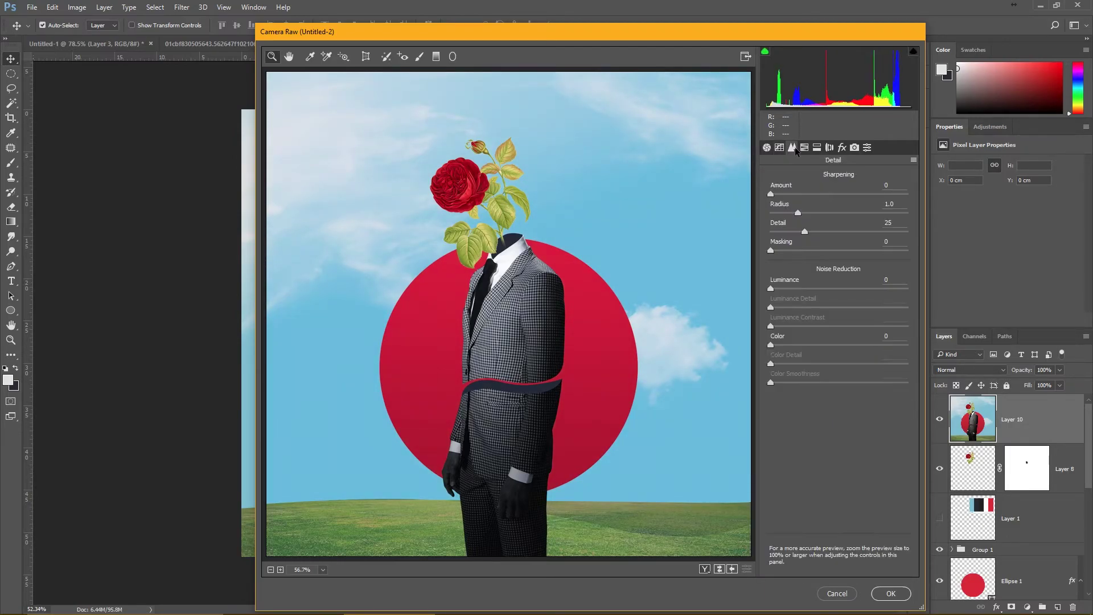
drag(771, 288, 802, 289)
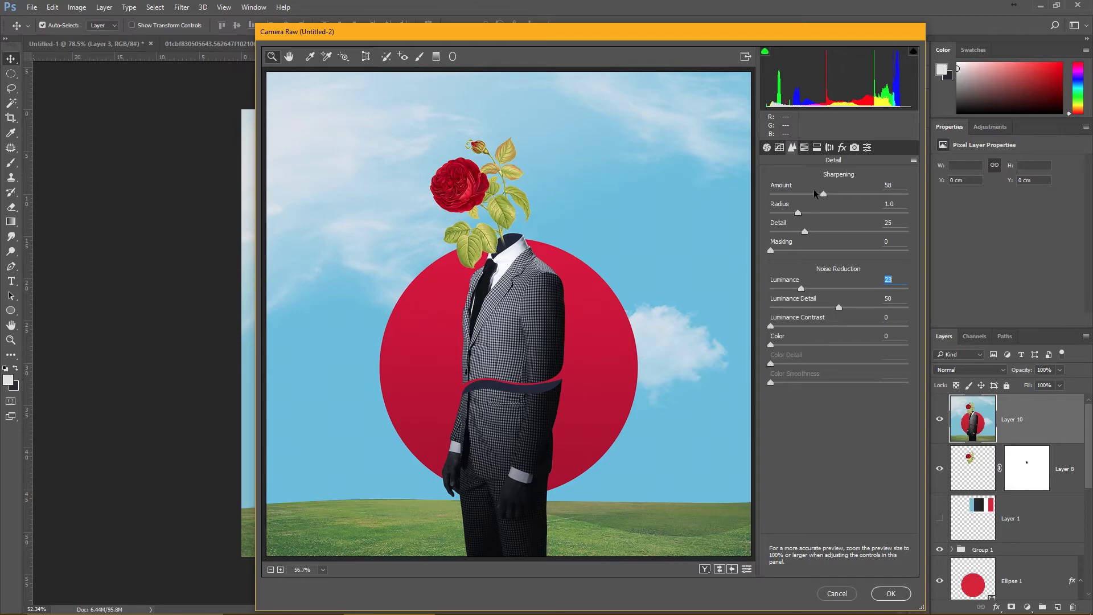
- Shift HSL hues: reds slightly, oranges -10, greens +45, and lower green saturation
click(806, 148)
click(839, 237)
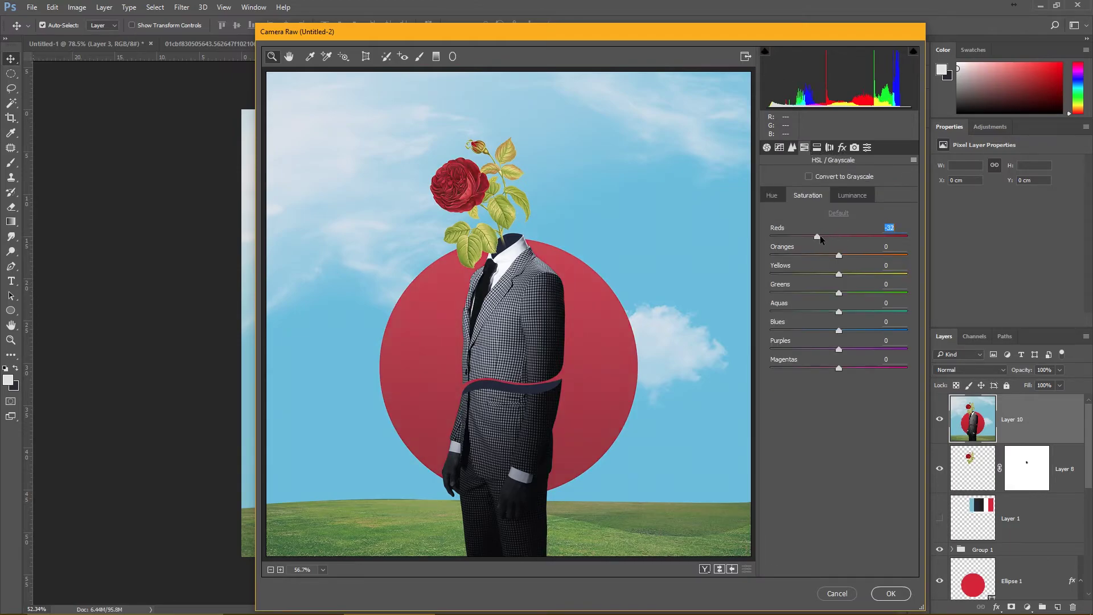
key(ctrl+alt+shift+h)
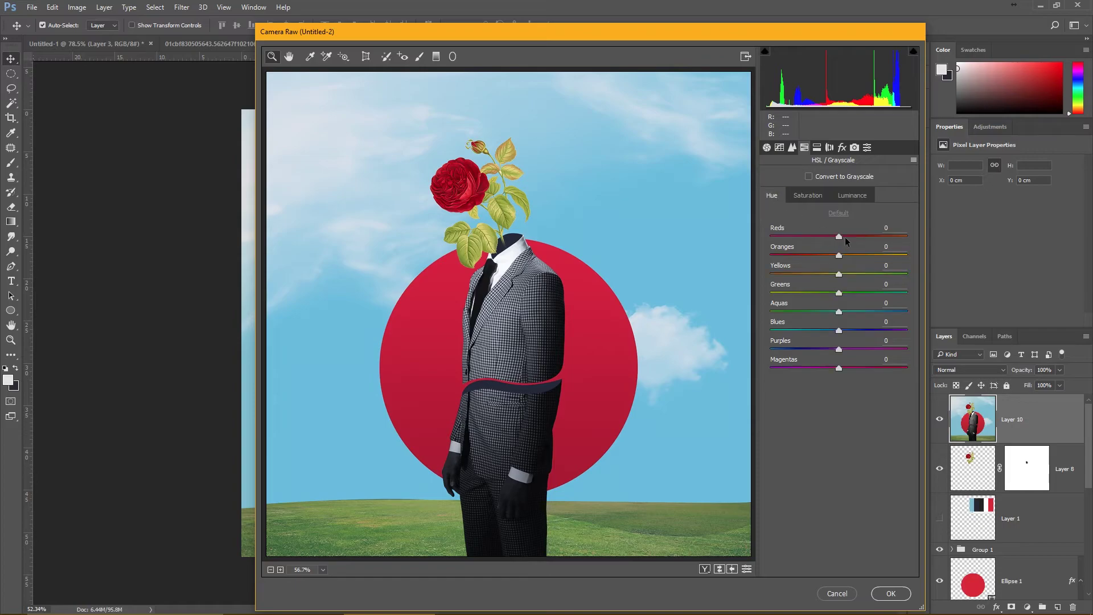
drag(845, 237, 838, 237)
drag(838, 255, 832, 255)
mouse_move(839, 293)
mouse_down()
mouse_move(869, 293)
mouse_move(797, 292)
mouse_up()
click(808, 196)
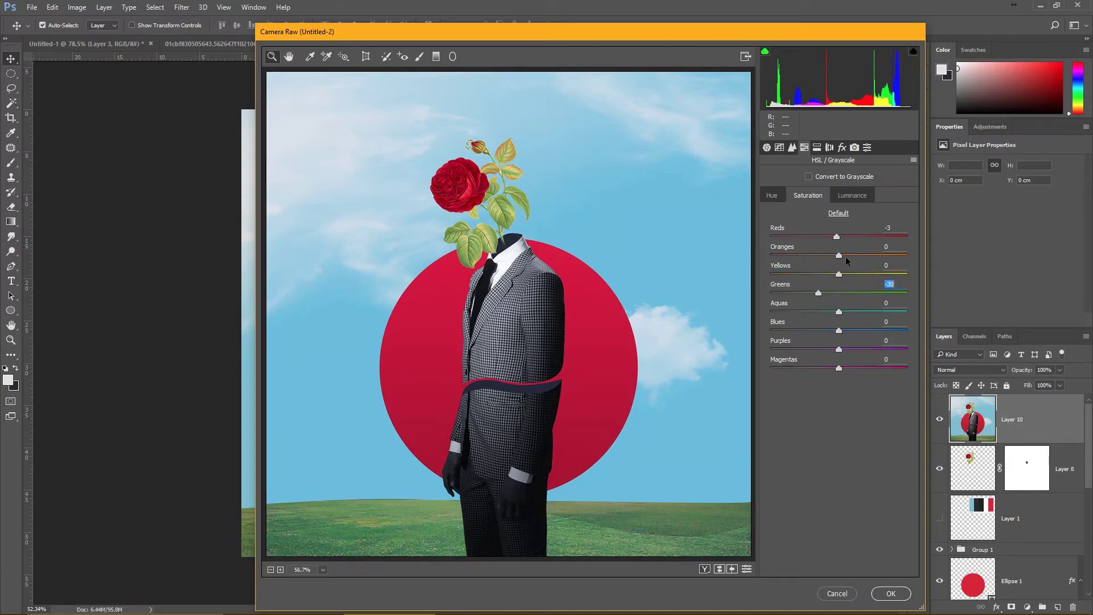
- Split-tone highlights at hue 68 and shadows toward blue at strength 10
click(817, 147)
click(796, 193)
drag(795, 211, 809, 213)
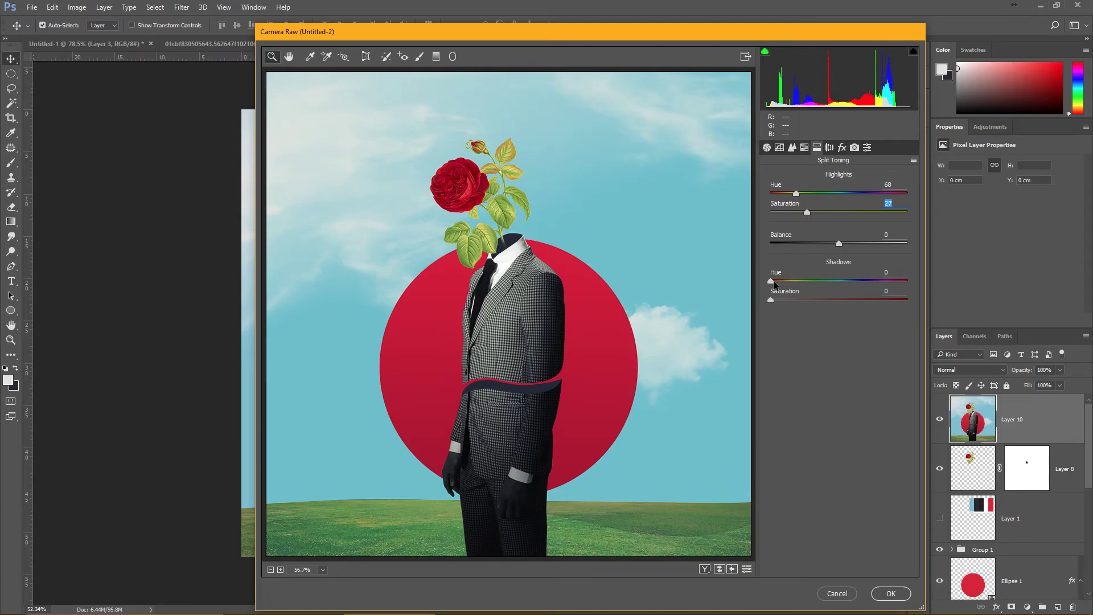
click(792, 281)
click(790, 299)
drag(791, 300, 784, 299)
click(810, 281)
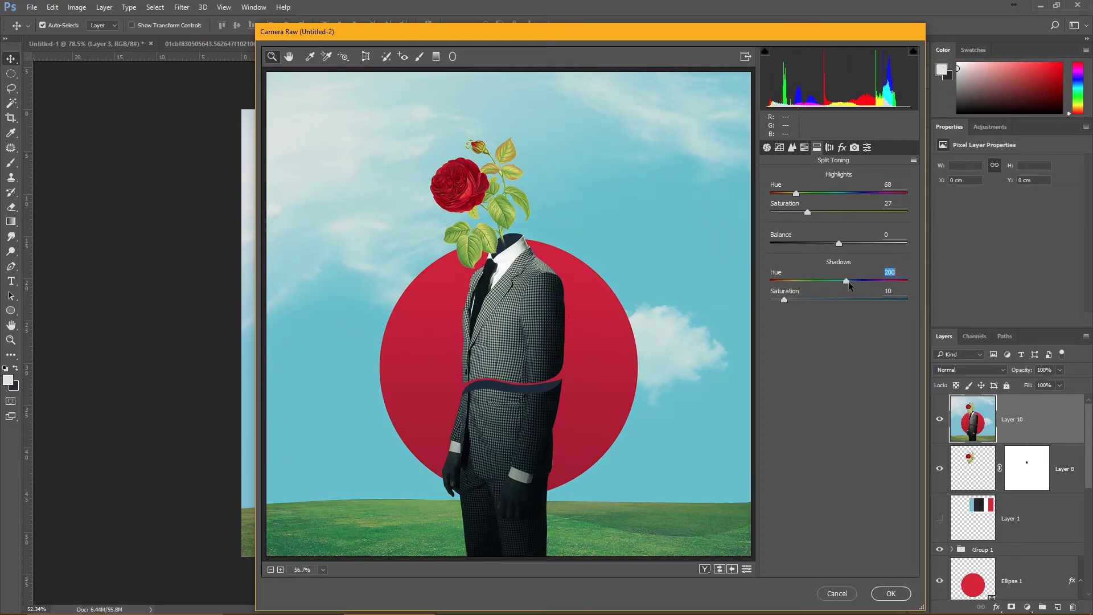
click(853, 281)
- Try adding film grain with lower roughness, then remove the grain again
click(829, 147)
click(842, 148)
drag(802, 237, 788, 237)
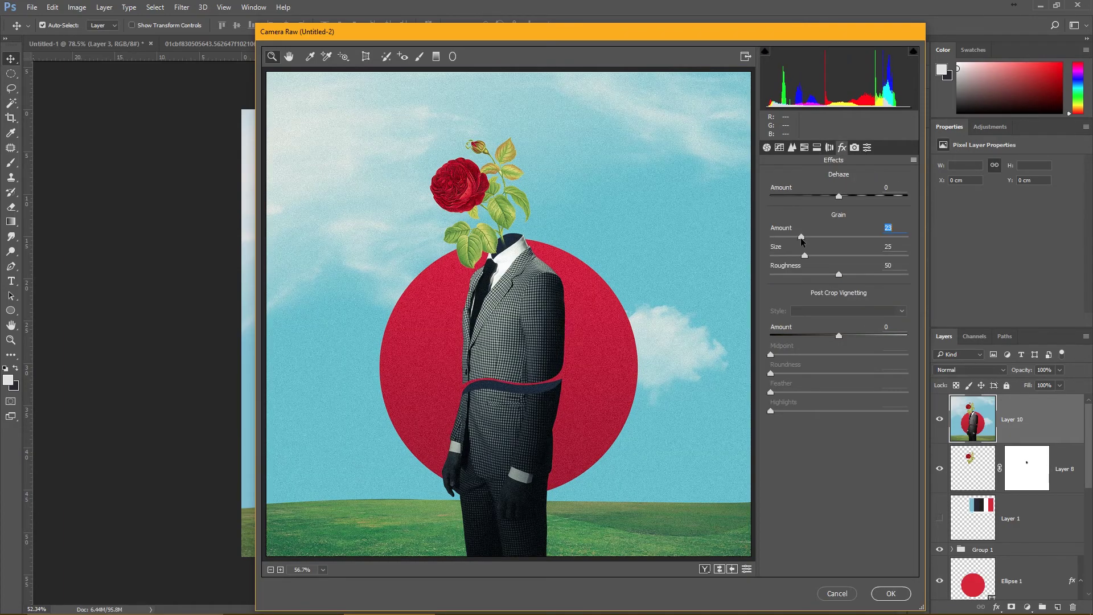
drag(838, 274, 777, 275)
double_click(788, 237)
- Apply the Camera Raw grade, then fill a new top layer with 50% gray
key(Return)
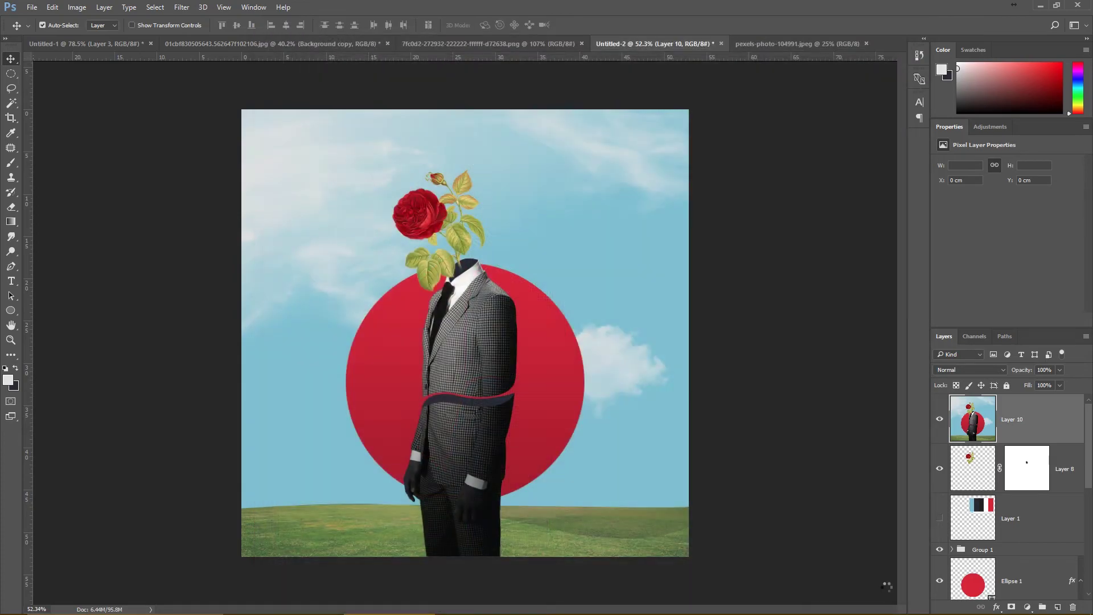
click(939, 419)
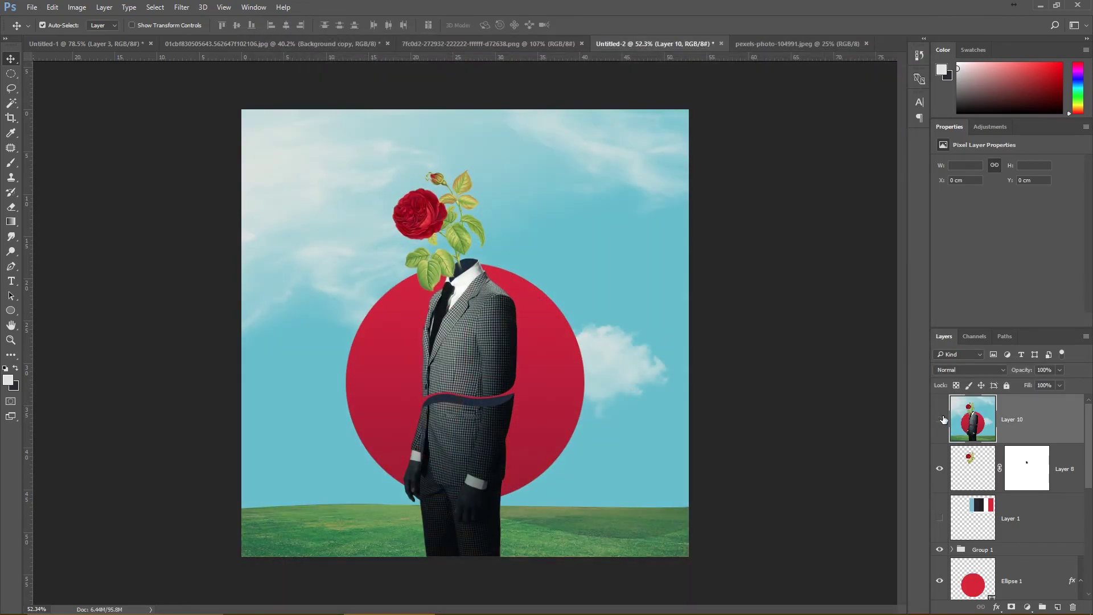
click(1057, 607)
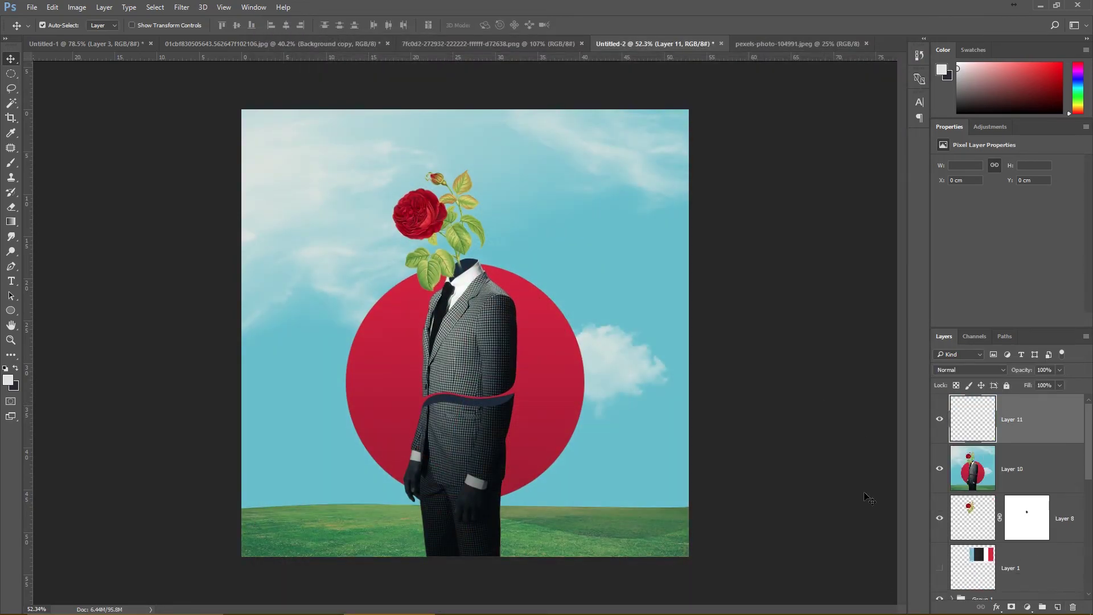
key(shift+F5)
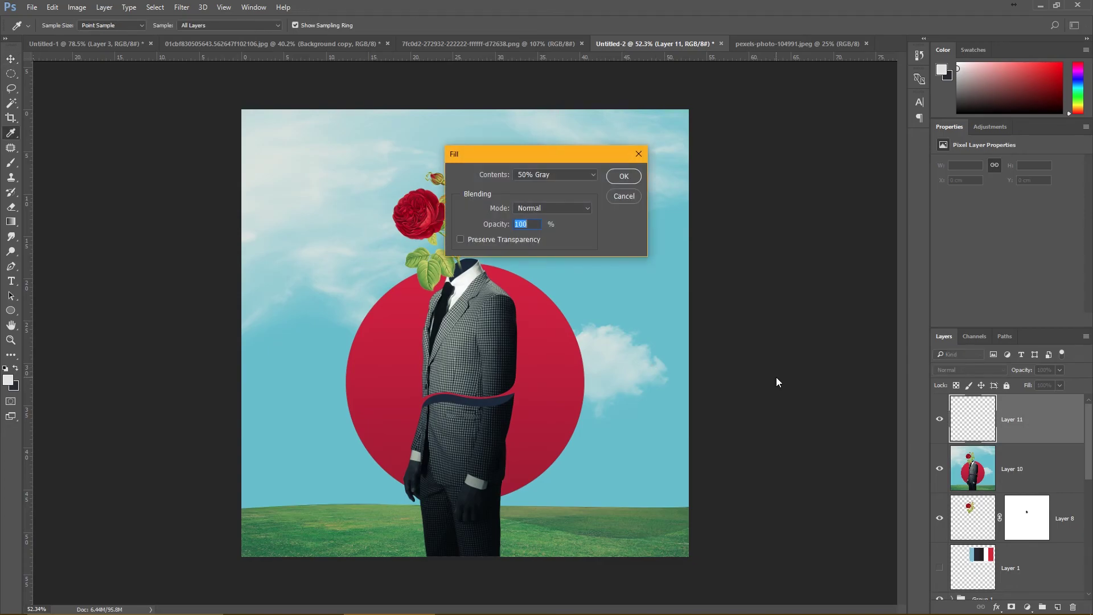
key(Return)
- Add about 12% noise to the gray layer and blend it in Overlay mode
click(182, 6)
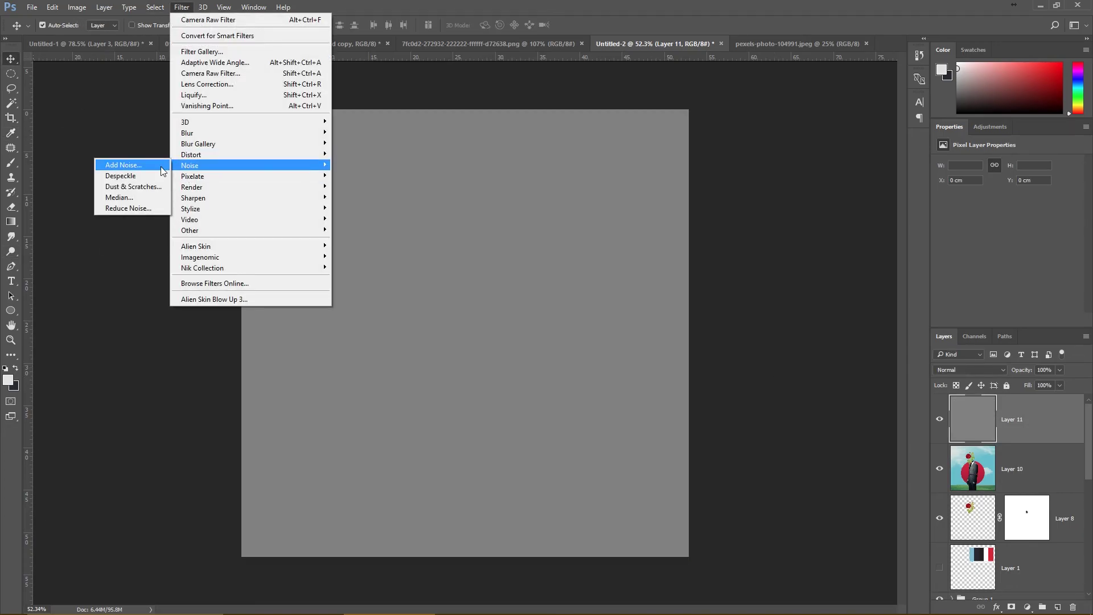
click(129, 164)
drag(477, 290, 473, 290)
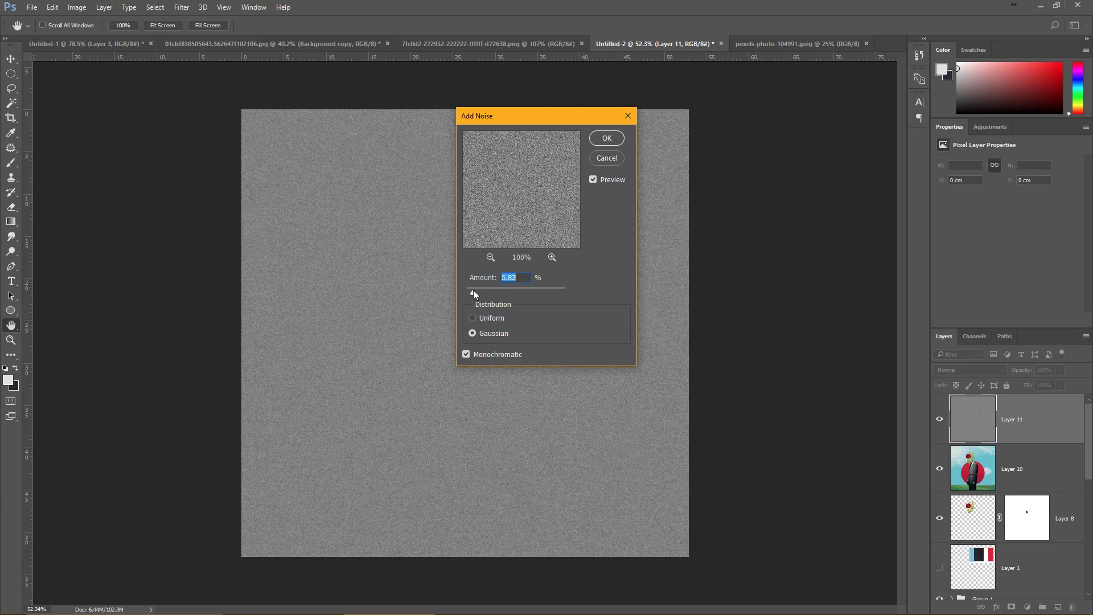
click(607, 137)
click(969, 371)
click(954, 448)
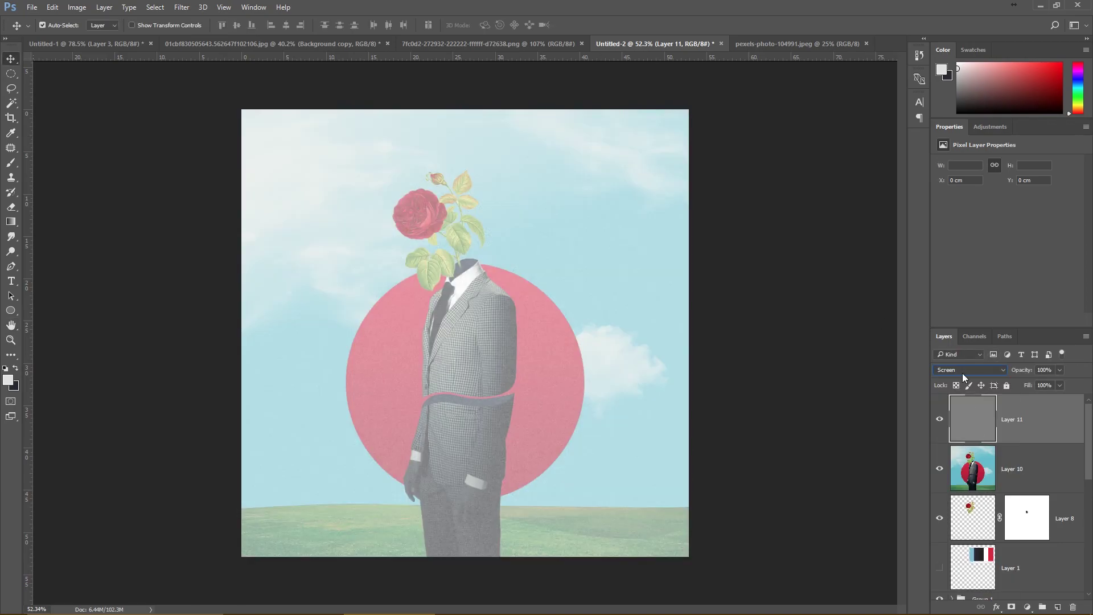
click(962, 370)
click(948, 483)
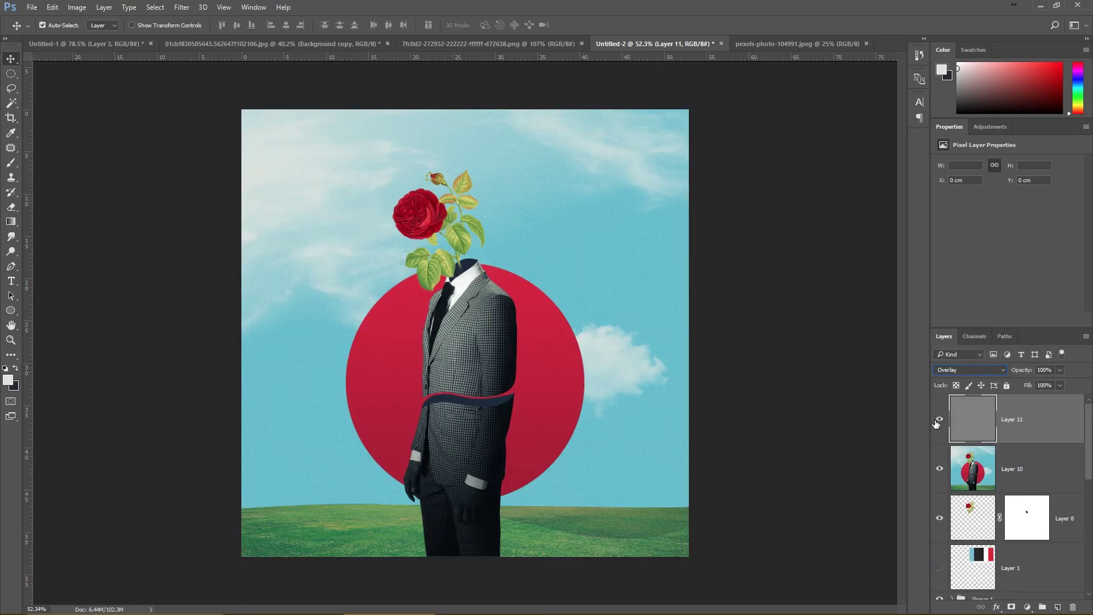
scroll(849, 429, up, 5)
scroll(850, 430, up, 2)
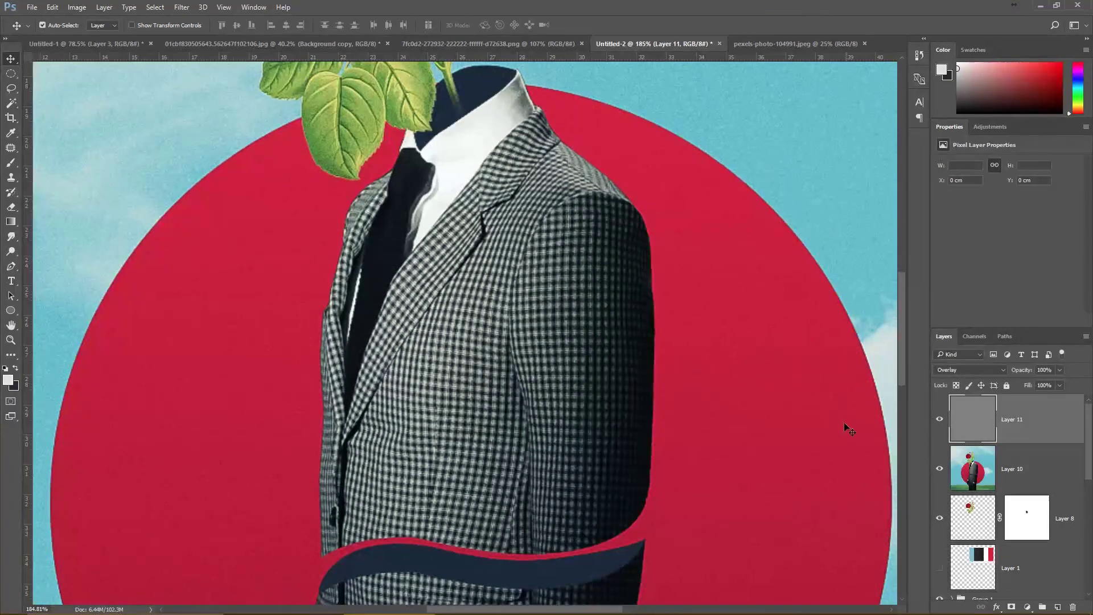
scroll(849, 430, down, 5)
scroll(642, 407, down, 2)
scroll(614, 396, up, 1)
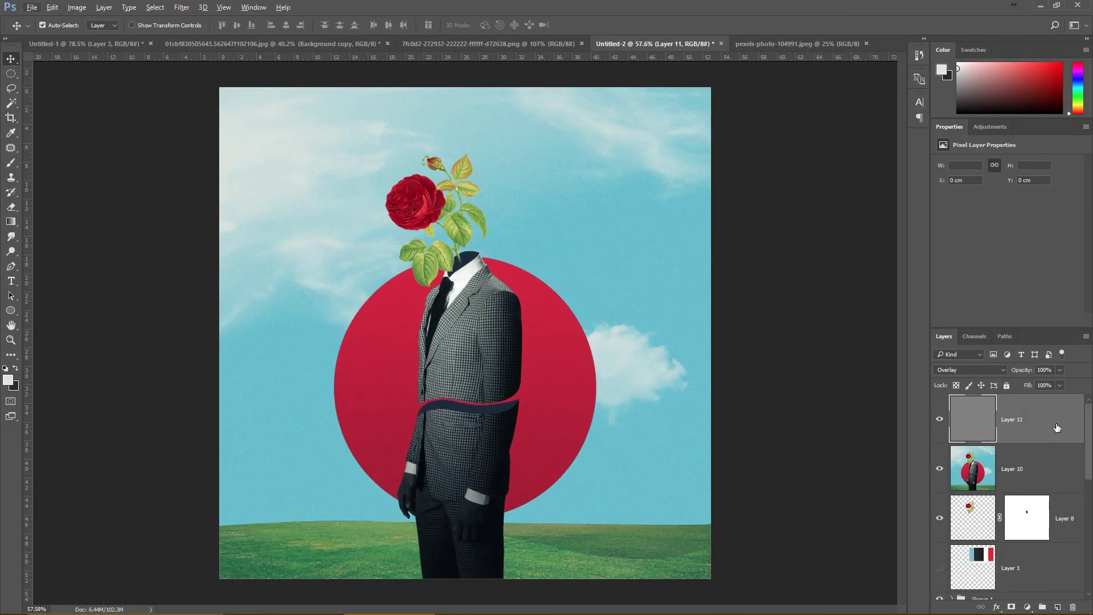
scroll(509, 344, up, 1)
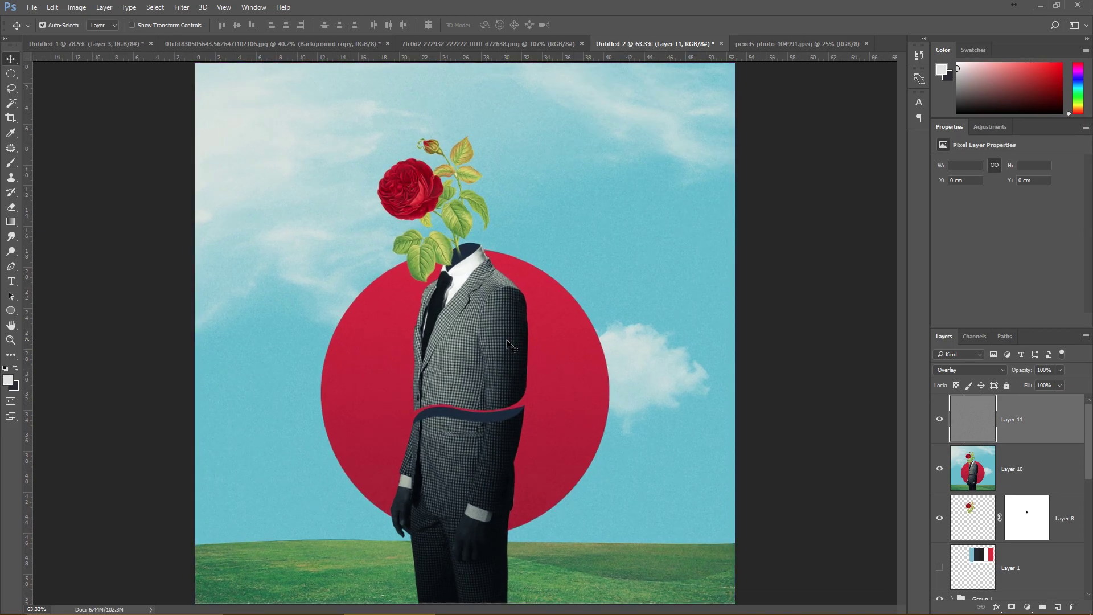